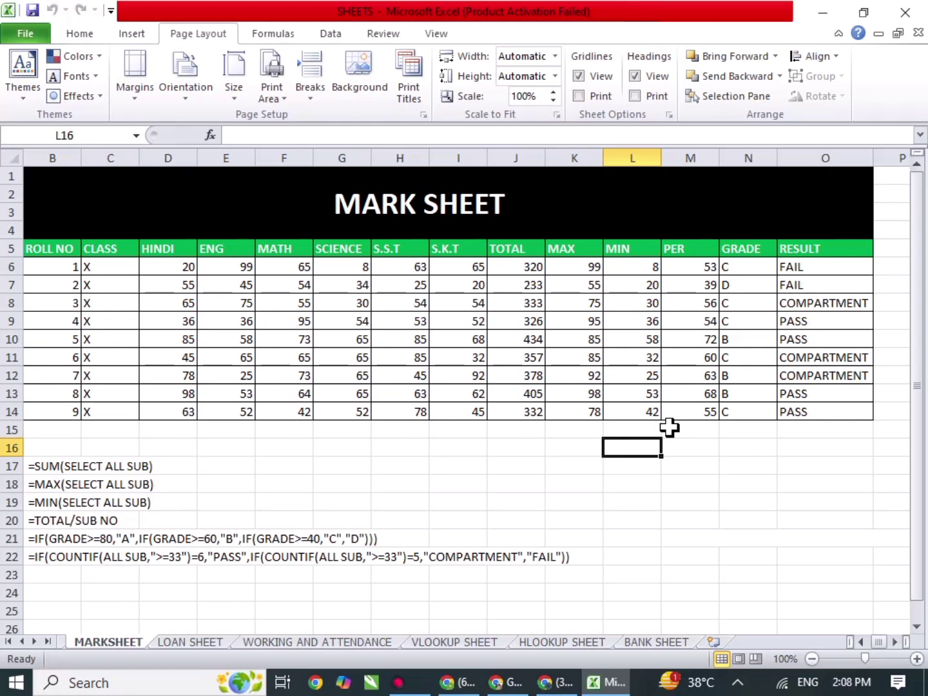
Clear the TOTAL, MAX and MIN cells of the first three students in J6:L8
{"action": "left_click", "coordinate": [273, 35]}
{"action": "left_click", "coordinate": [416, 282]}
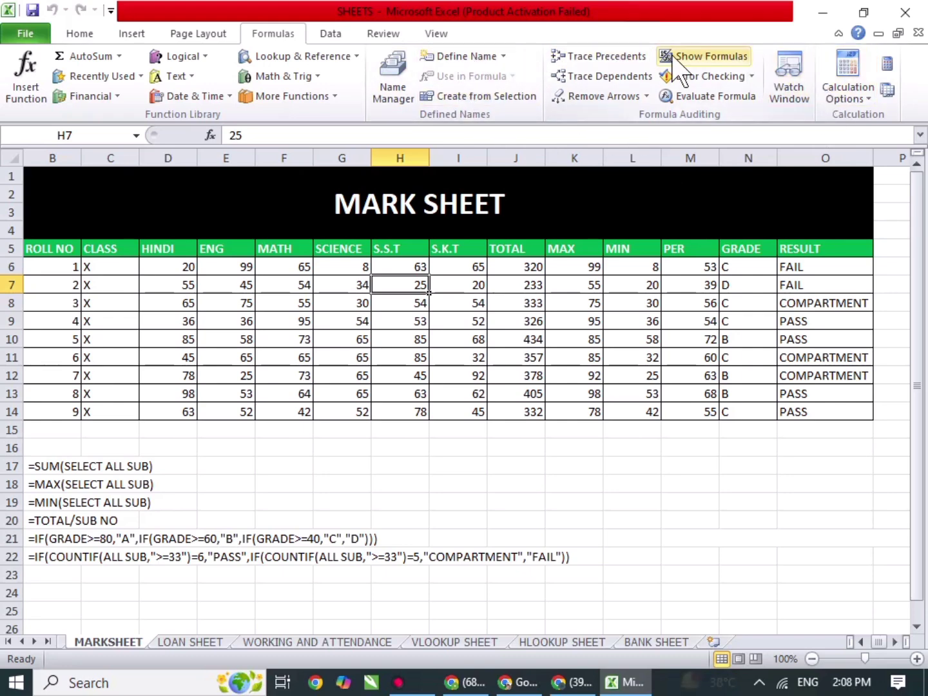
{"action": "left_click", "coordinate": [620, 373]}
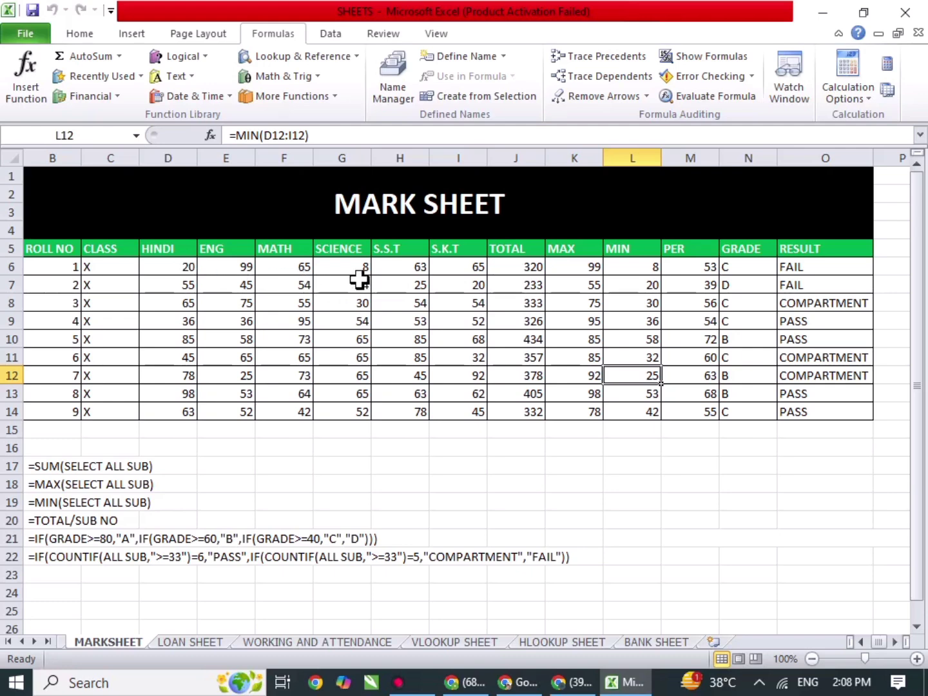
{"action": "left_click_drag", "start_coordinate": [509, 266], "coordinate": [612, 265]}
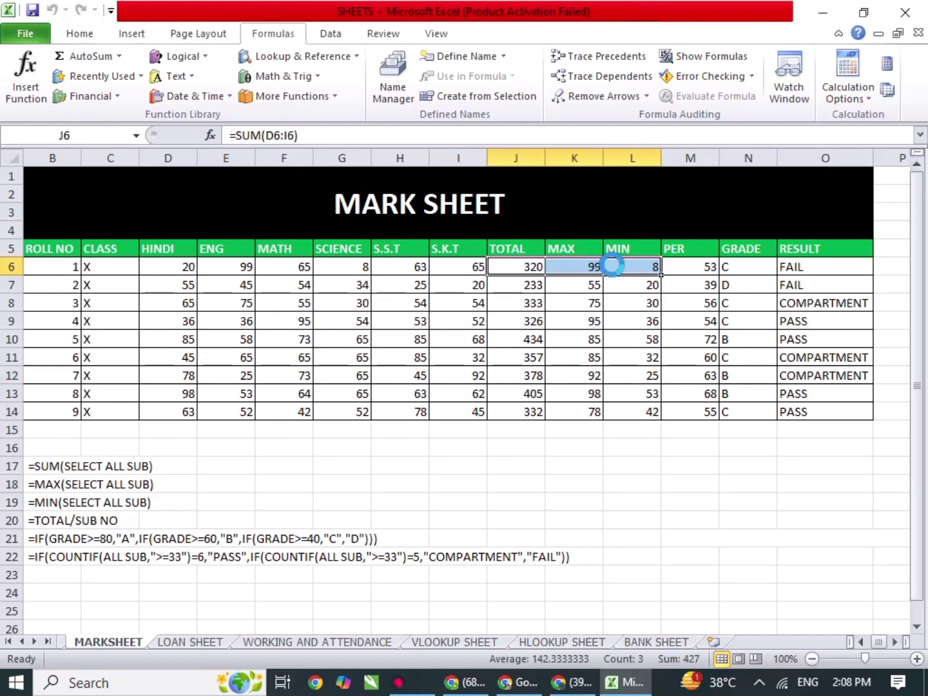
{"action": "key", "text": "Delete"}
{"action": "left_click_drag", "start_coordinate": [518, 284], "coordinate": [630, 290]}
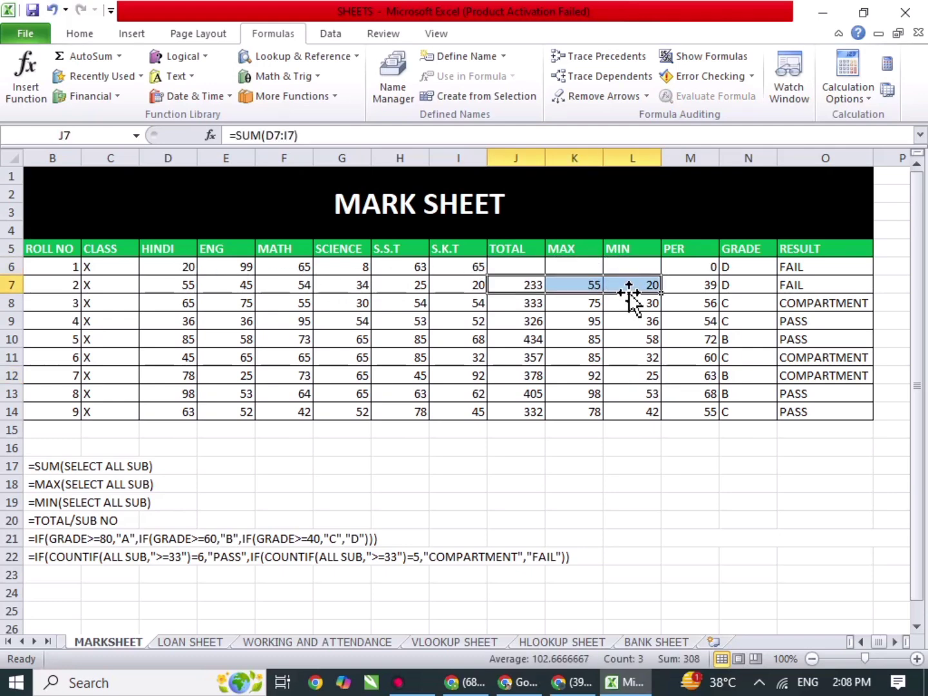
{"action": "key", "text": "Delete"}
{"action": "left_click_drag", "start_coordinate": [525, 303], "coordinate": [630, 303]}
{"action": "key", "text": "Delete"}
{"action": "left_click", "coordinate": [647, 448]}
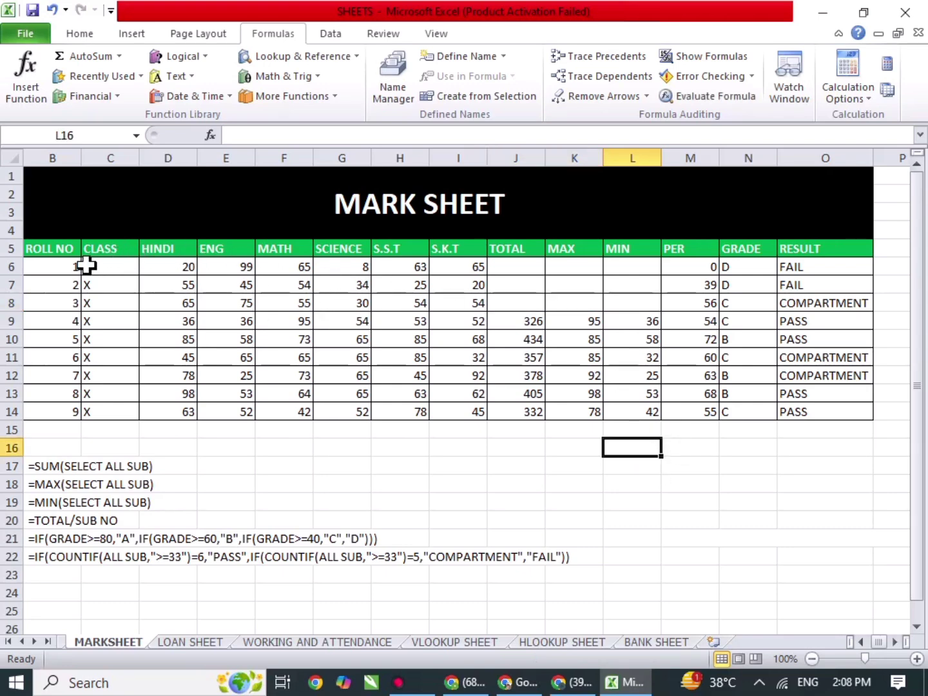
{"action": "left_click_drag", "start_coordinate": [85, 266], "coordinate": [470, 298]}
{"action": "left_click", "coordinate": [439, 376]}
{"action": "left_click_drag", "start_coordinate": [242, 339], "coordinate": [22, 335]}
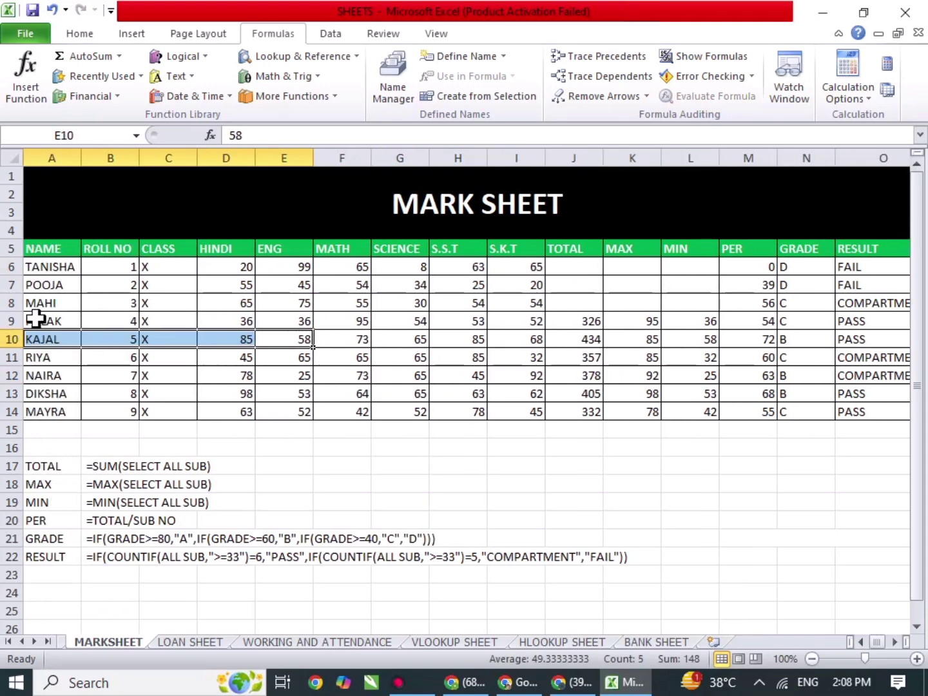
{"action": "left_click", "coordinate": [48, 269]}
{"action": "left_click_drag", "start_coordinate": [48, 270], "coordinate": [490, 308]}
{"action": "left_click_drag", "start_coordinate": [56, 304], "coordinate": [519, 307]}
{"action": "left_click", "coordinate": [576, 355]}
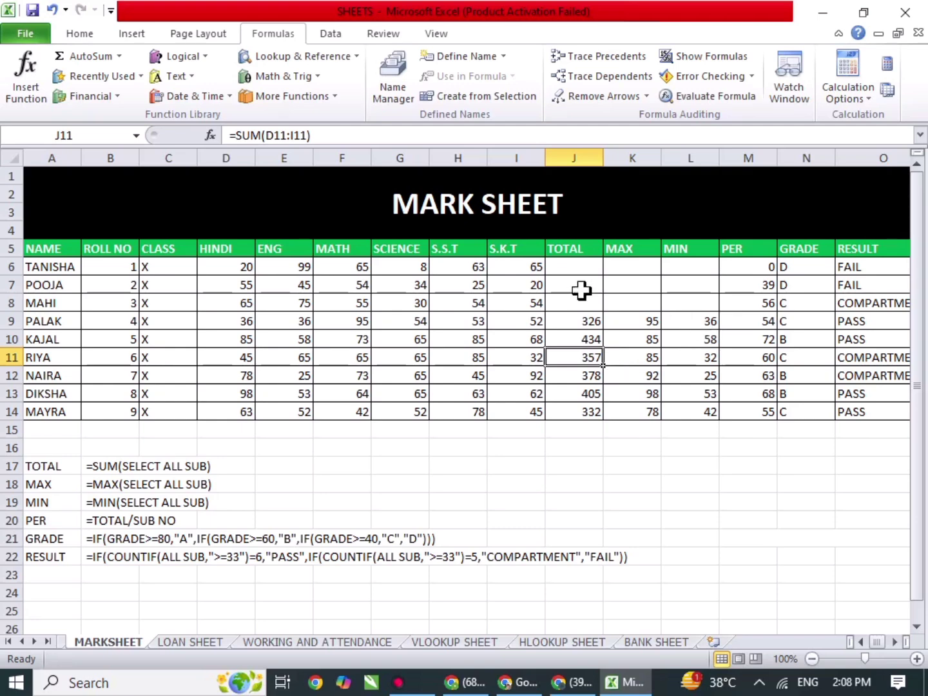
Total the first student's subject marks in J6 with =SUM(D6:I6) and delete the formula again
{"action": "left_click", "coordinate": [580, 266]}
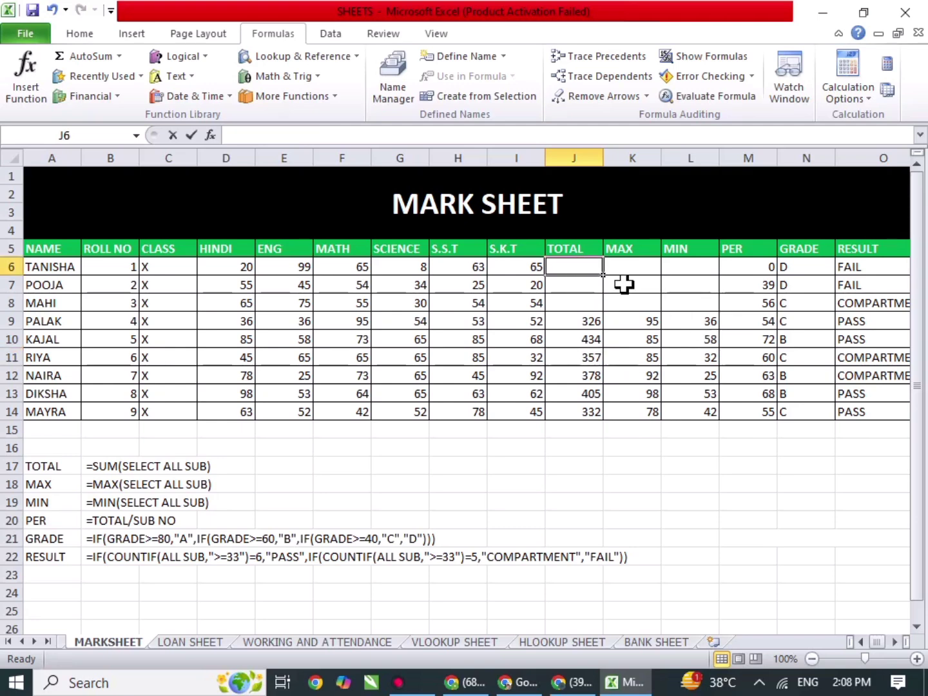
{"action": "type", "text": "=sum"}
{"action": "key", "text": "Tab"}
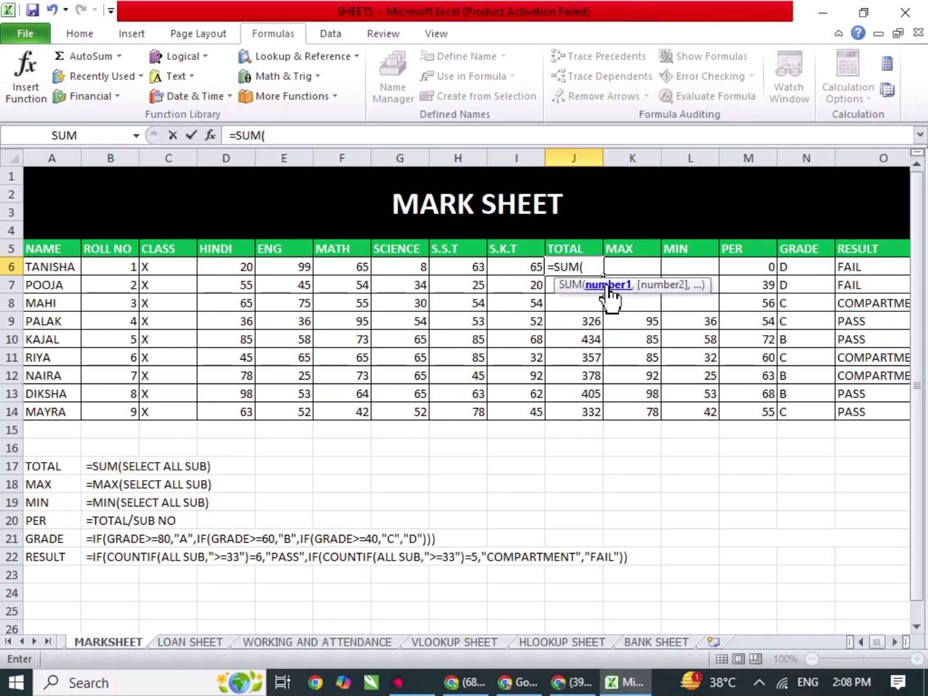
{"action": "left_click_drag", "start_coordinate": [224, 269], "coordinate": [505, 271]}
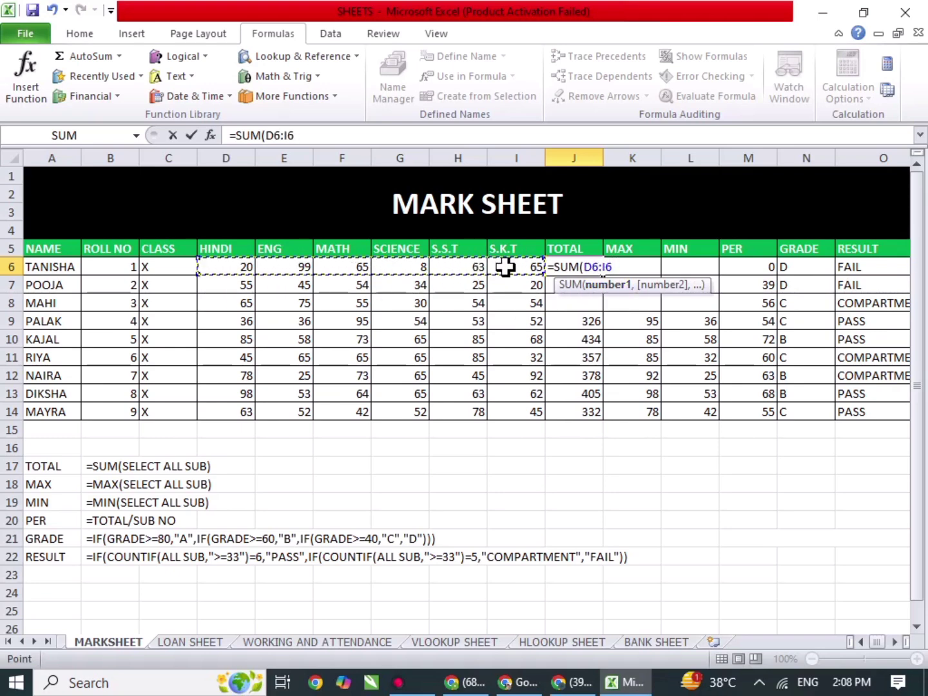
{"action": "key", "text": "ctrl+Return"}
{"action": "key", "text": "Delete"}
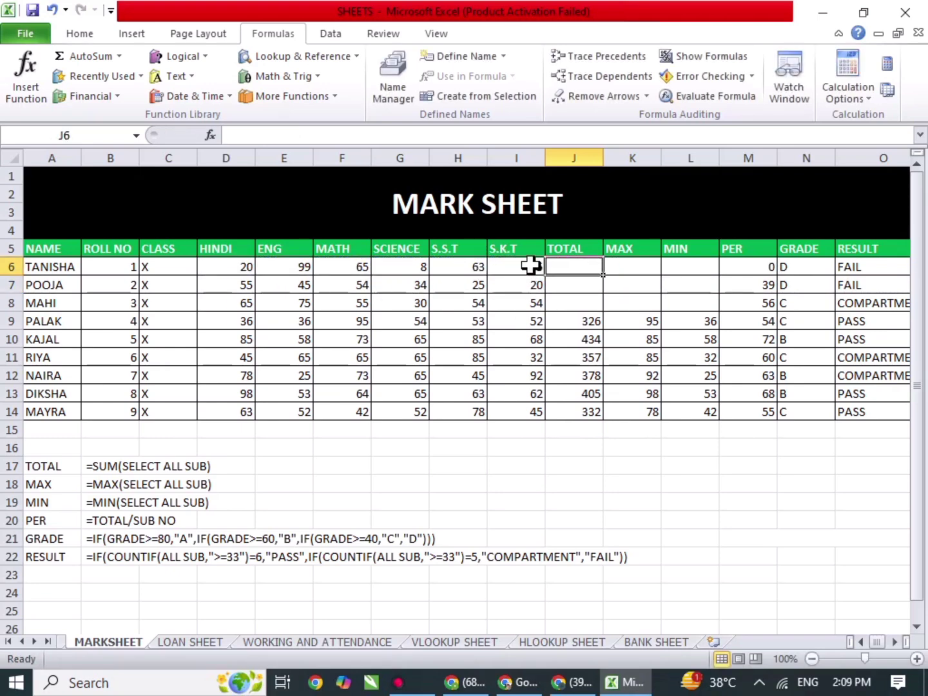
{"action": "left_click", "coordinate": [626, 272]}
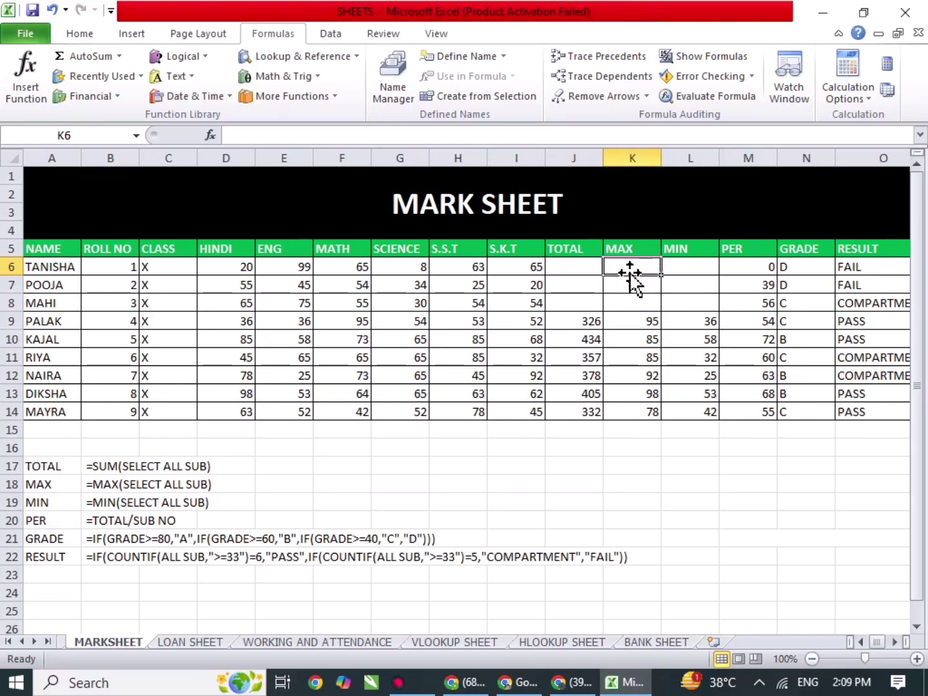
{"action": "left_click", "coordinate": [690, 266]}
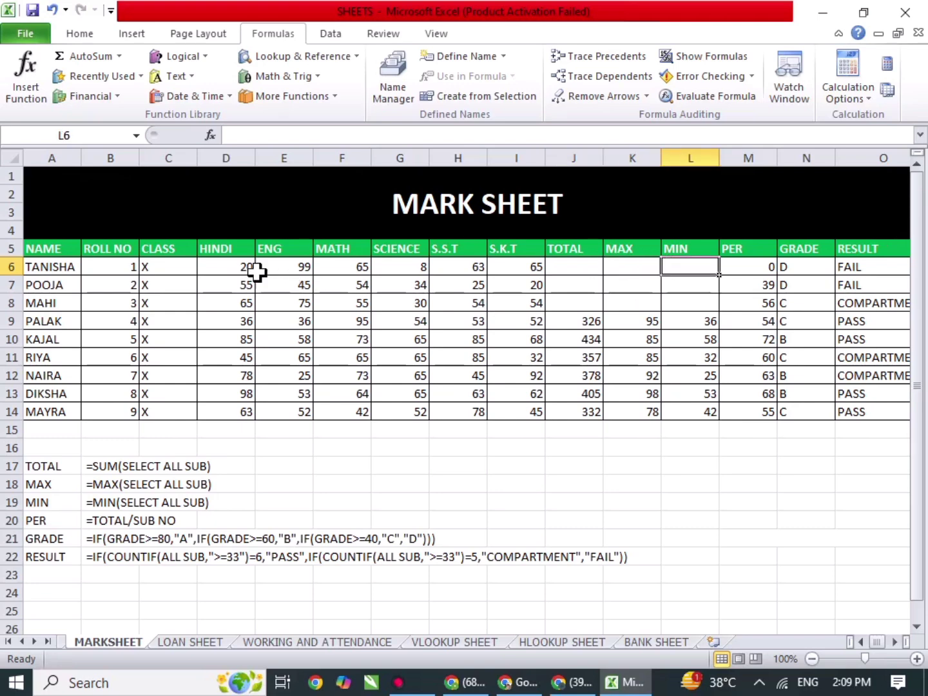
Add a new worksheet and enter a SUM of MARKSHEET!D6:I6 in its cell F8
{"action": "left_click", "coordinate": [713, 642]}
{"action": "left_click", "coordinate": [352, 300]}
{"action": "type", "text": "=s"}
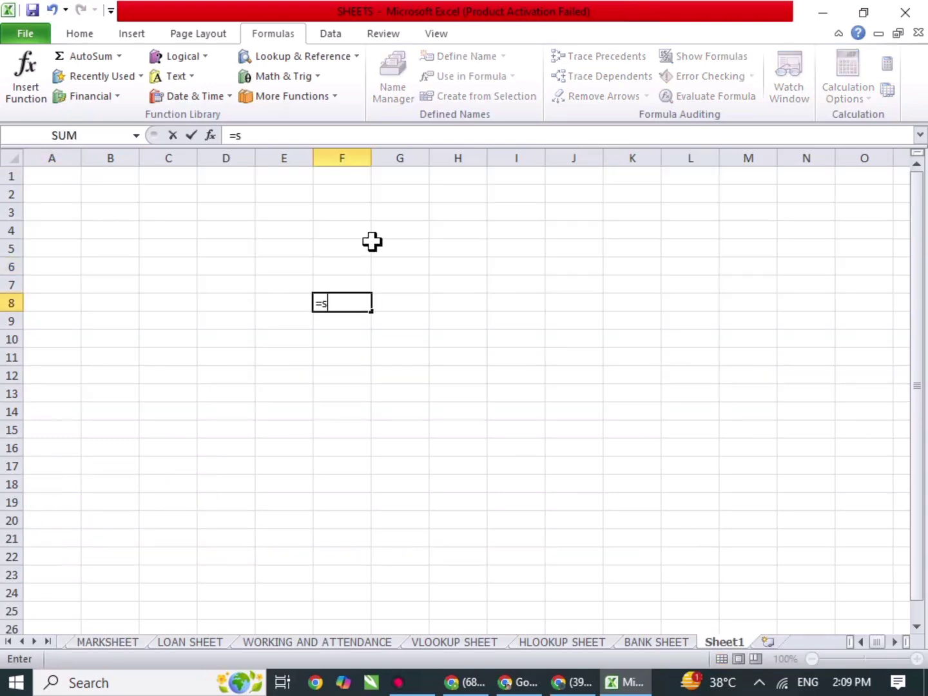
{"action": "type", "text": "um"}
{"action": "key", "text": "Tab"}
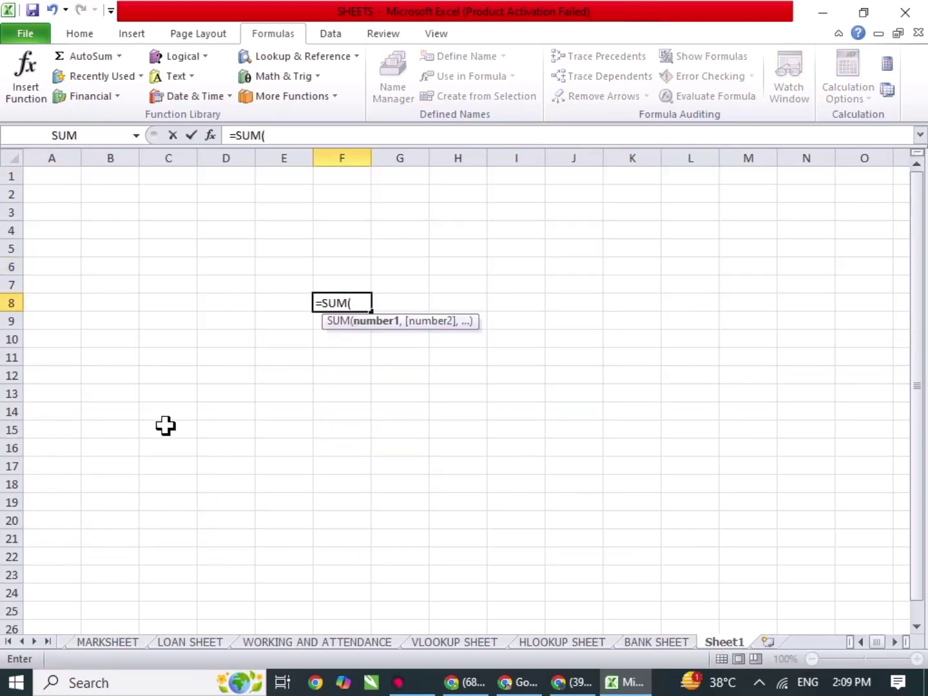
{"action": "left_click", "coordinate": [137, 642]}
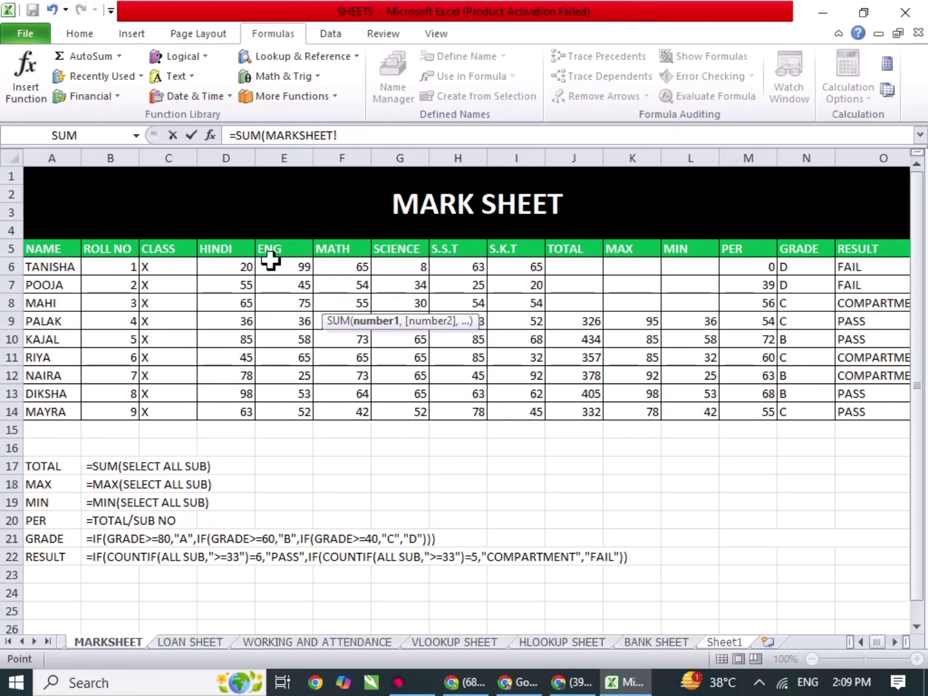
{"action": "left_click_drag", "start_coordinate": [247, 264], "coordinate": [506, 266]}
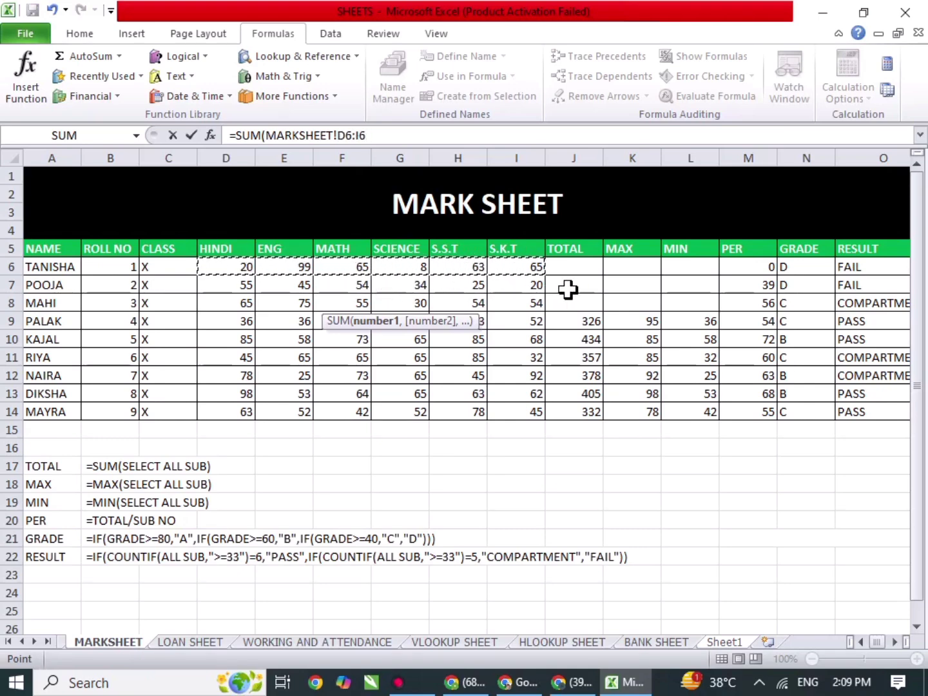
{"action": "key", "text": "Return"}
Clear the test formula from E6:G11 on the new worksheet
{"action": "left_click_drag", "start_coordinate": [279, 264], "coordinate": [415, 351]}
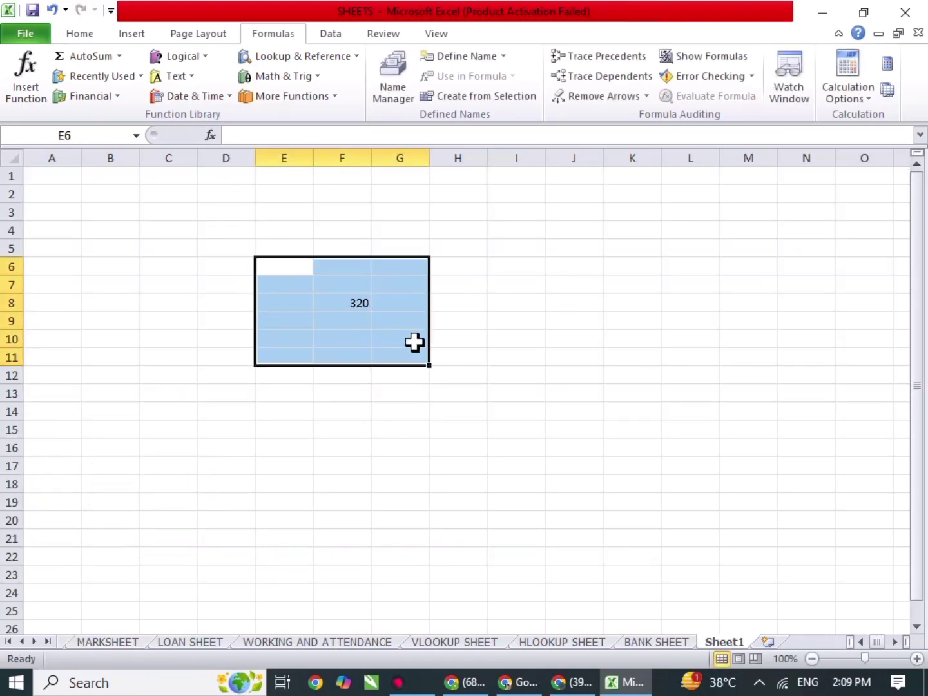
{"action": "key", "text": "Delete"}
{"action": "left_click", "coordinate": [431, 435]}
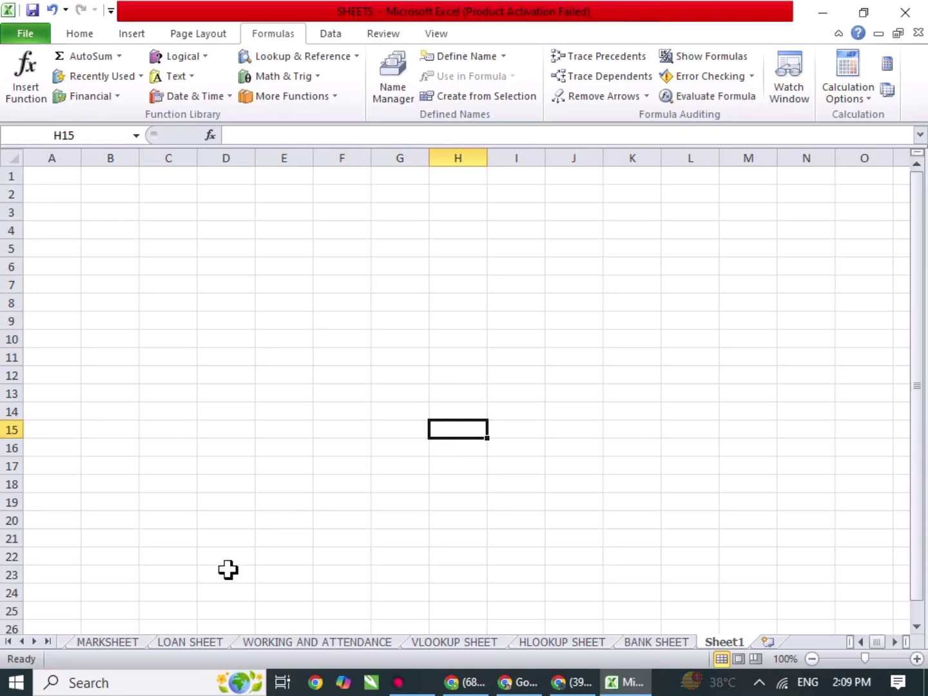
On the MARKSHEET sheet, define a workbook-wide range name for marks D6:I6 using the first student's name
{"action": "left_click", "coordinate": [120, 642]}
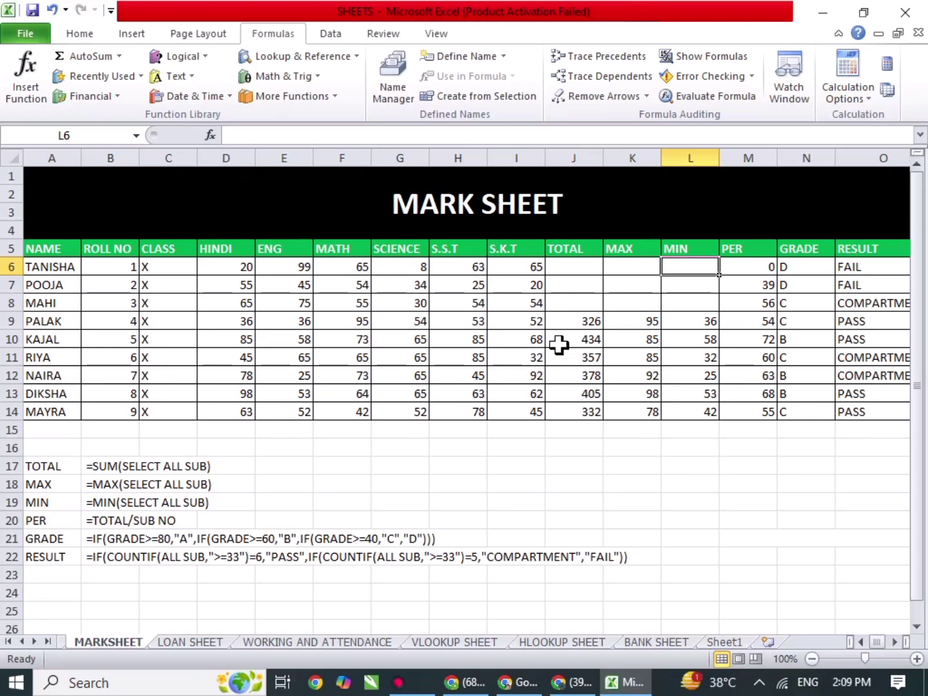
{"action": "left_click", "coordinate": [458, 337]}
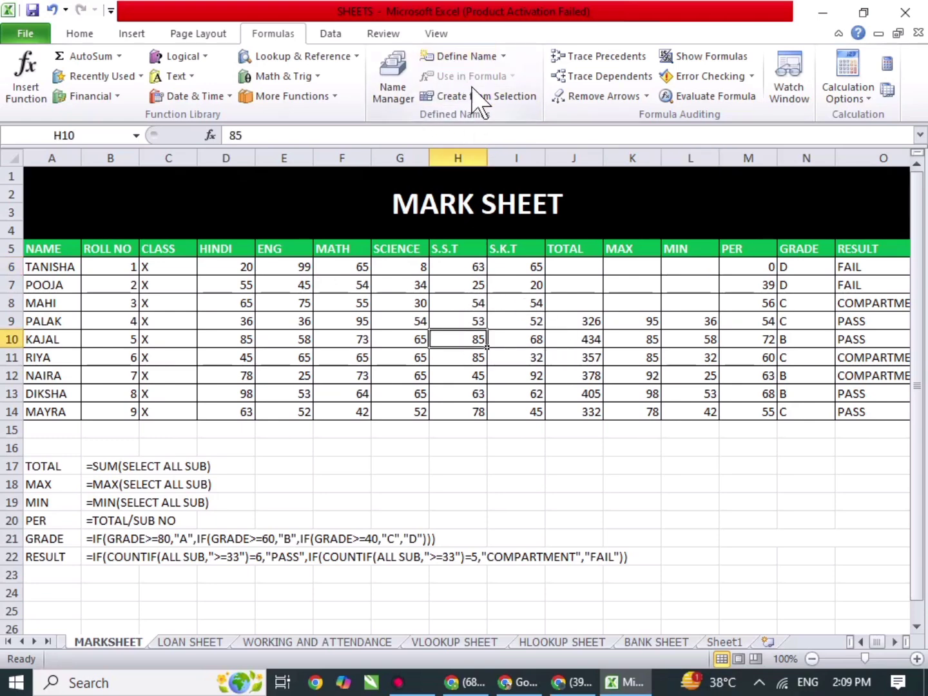
{"action": "left_click_drag", "start_coordinate": [245, 264], "coordinate": [516, 266]}
{"action": "left_click", "coordinate": [464, 58]}
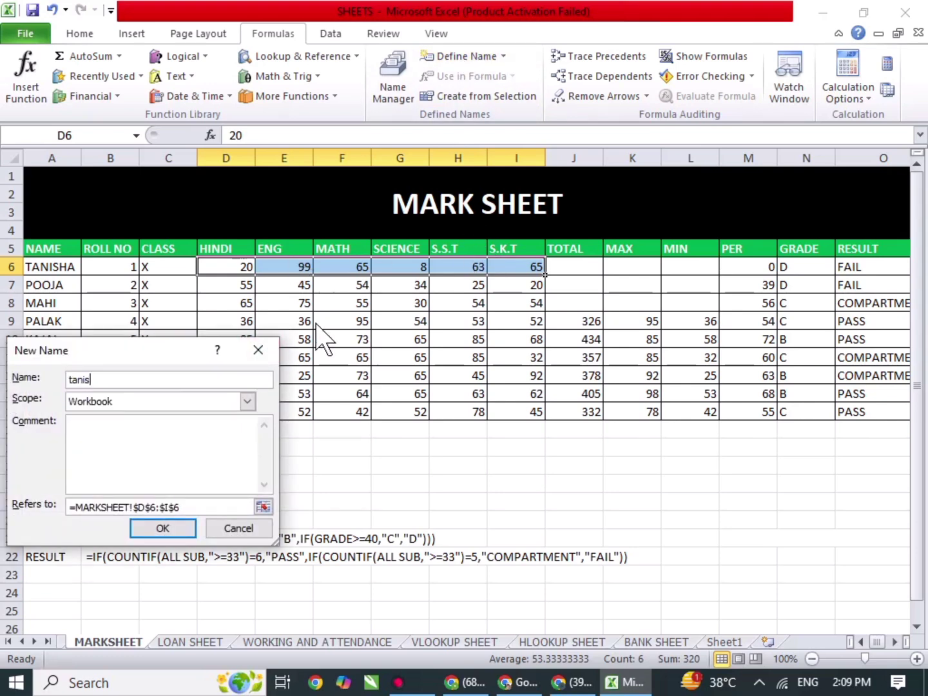
{"action": "key", "text": "Return"}
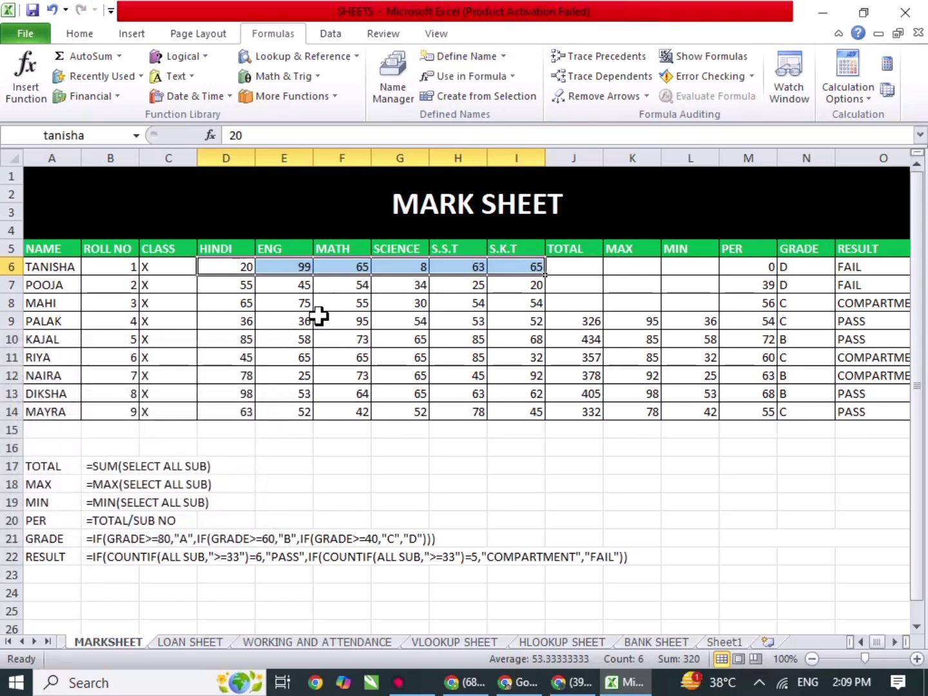
Define a workbook-wide range name for marks D7:I7 using the second student's name
{"action": "left_click_drag", "start_coordinate": [244, 281], "coordinate": [507, 283]}
{"action": "left_click", "coordinate": [451, 58]}
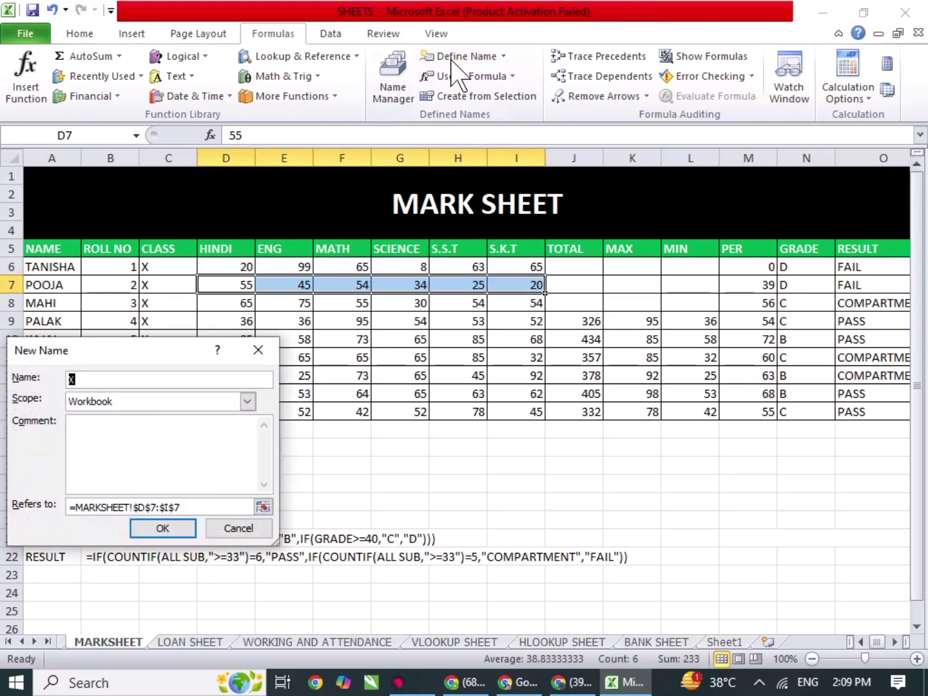
{"action": "type", "text": "pooja"}
{"action": "key", "text": "Return"}
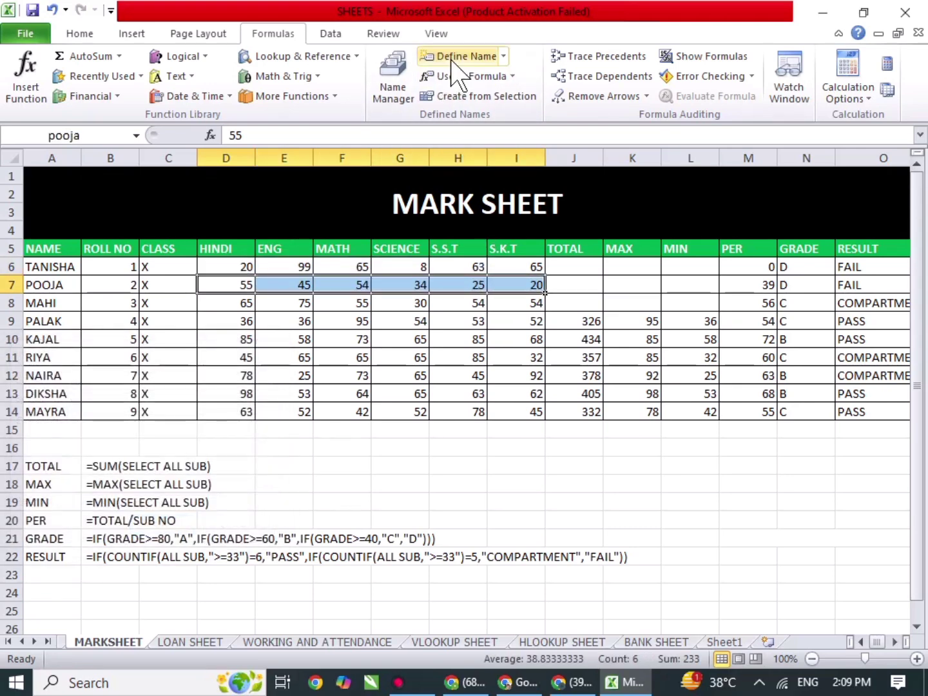
Define a workbook-wide range name for marks D8:I8 using the third student's name
{"action": "left_click_drag", "start_coordinate": [225, 311], "coordinate": [525, 306]}
{"action": "left_click", "coordinate": [459, 58]}
{"action": "type", "text": "mahi"}
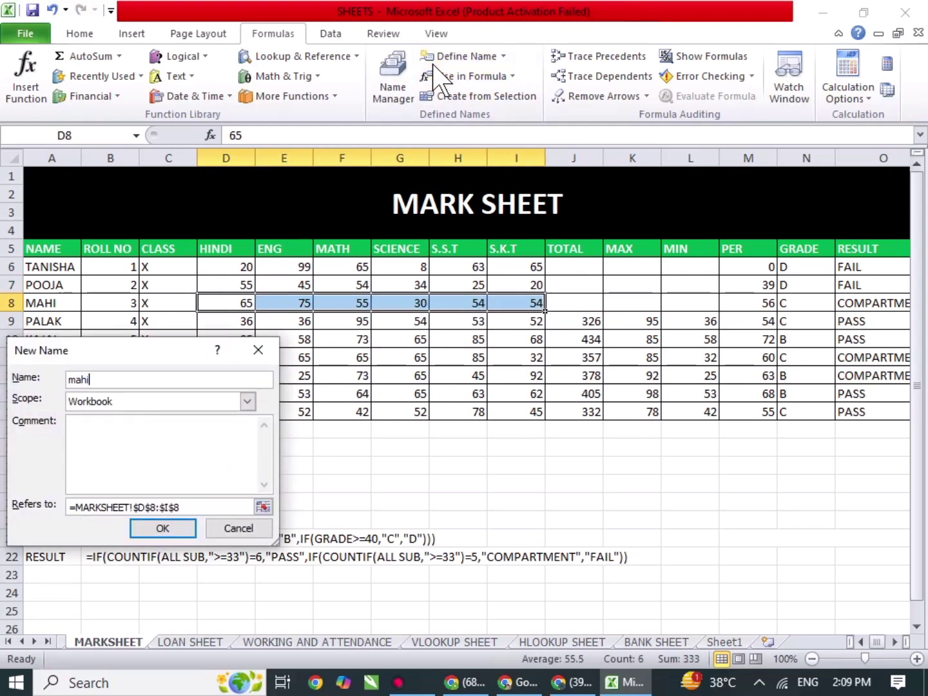
{"action": "key", "text": "Return"}
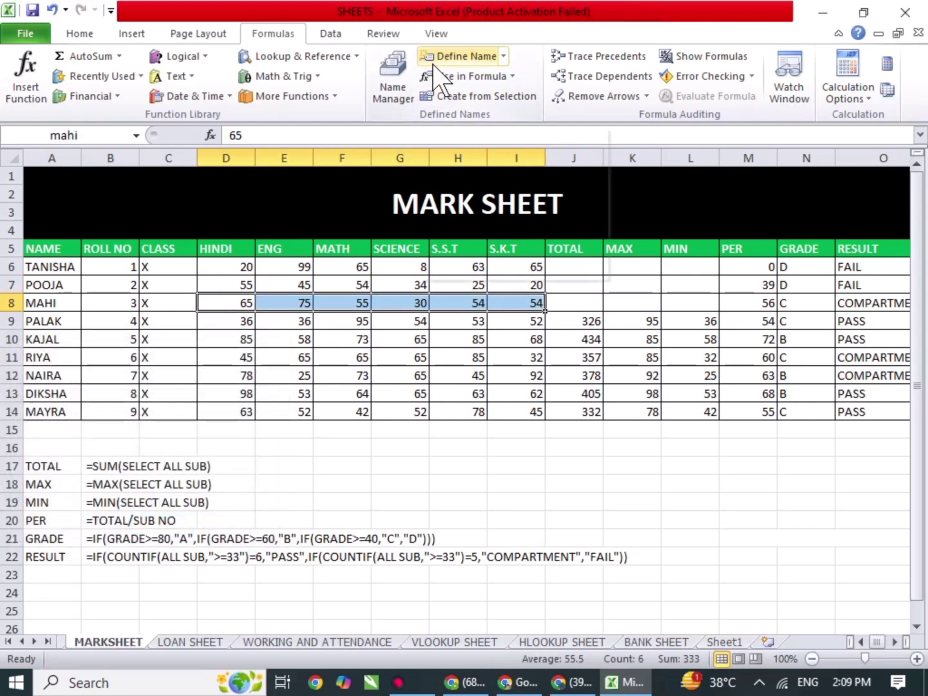
Total the first student's marks in J6 with a SUM formula that refers to that student's range name
{"action": "left_click", "coordinate": [589, 342]}
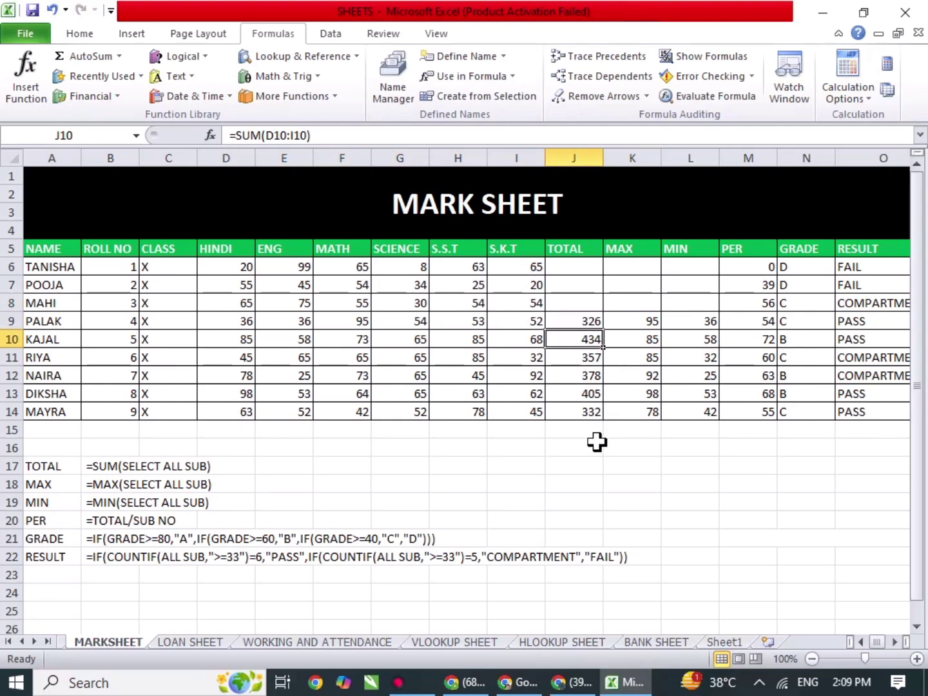
{"action": "left_click", "coordinate": [589, 268]}
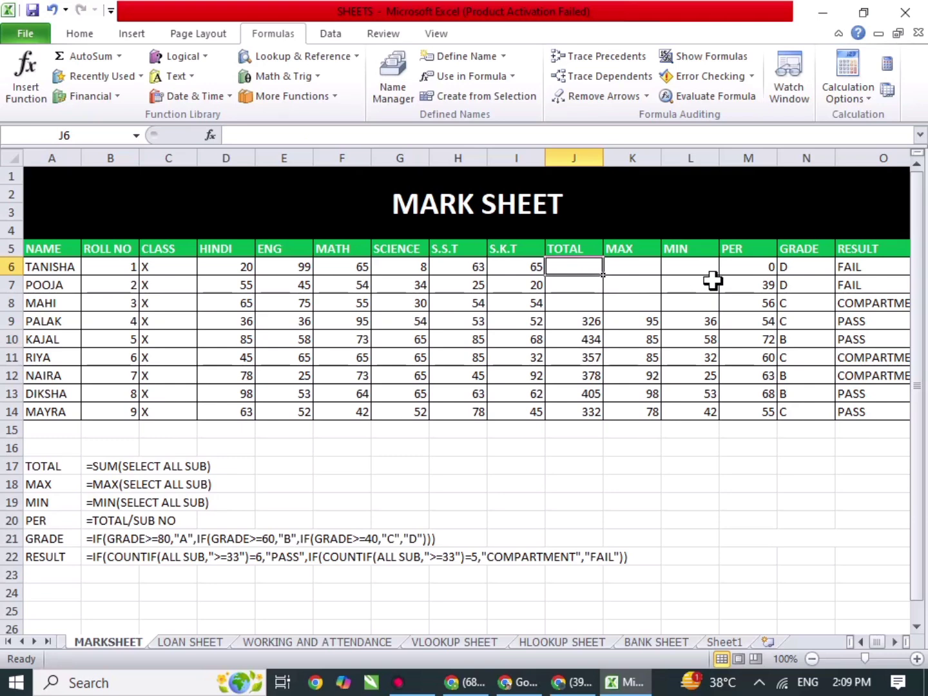
{"action": "type", "text": "=sum"}
{"action": "key", "text": "Tab"}
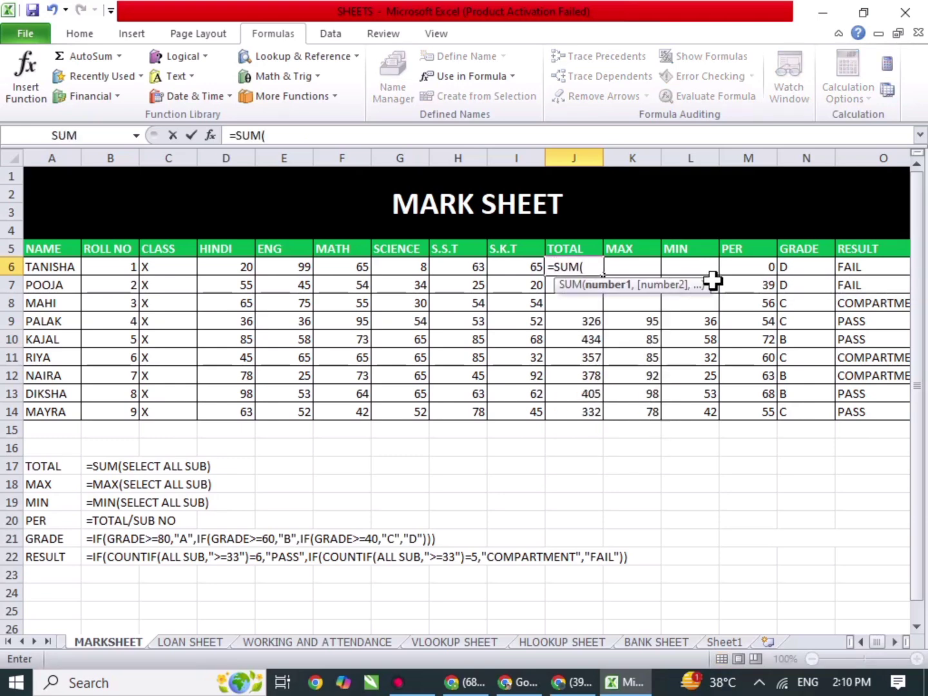
{"action": "type", "text": "tanish"}
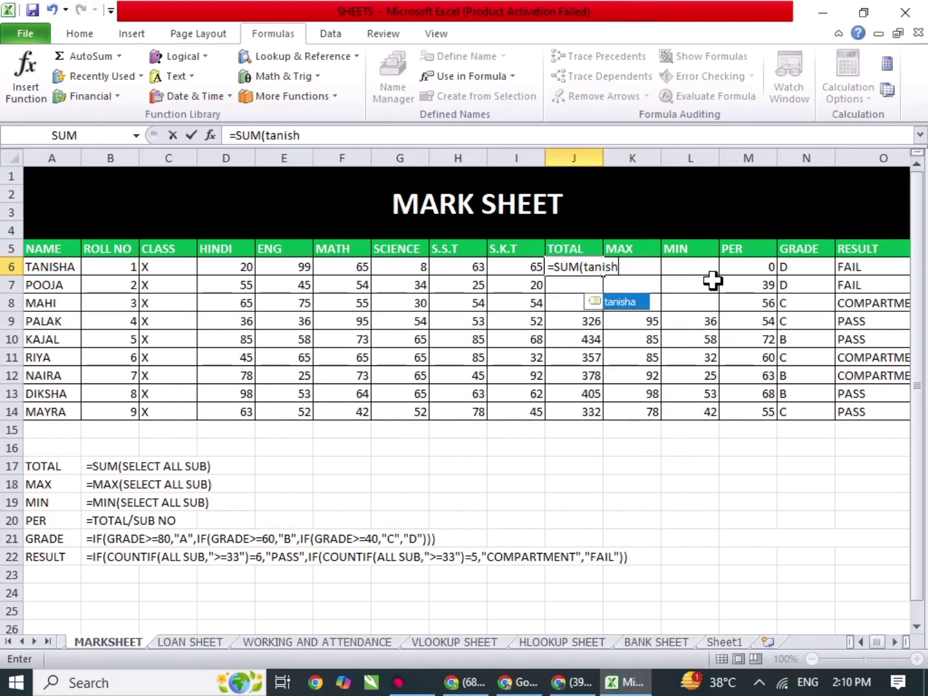
{"action": "key", "text": "ctrl+Return"}
{"action": "key", "text": "F2"}
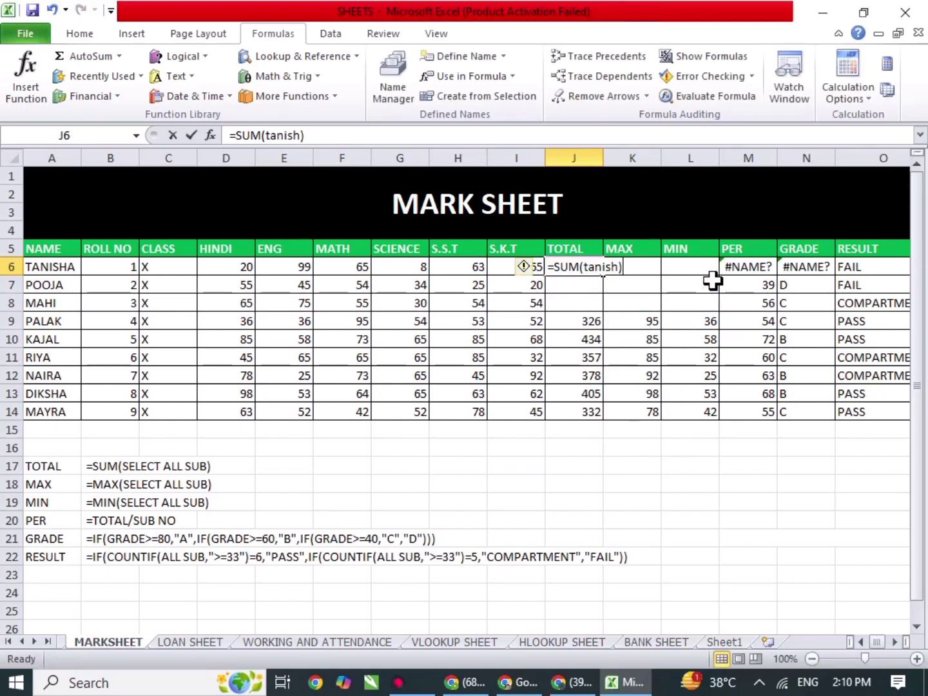
{"action": "key", "text": "BackSpace"}
{"action": "type", "text": "a"}
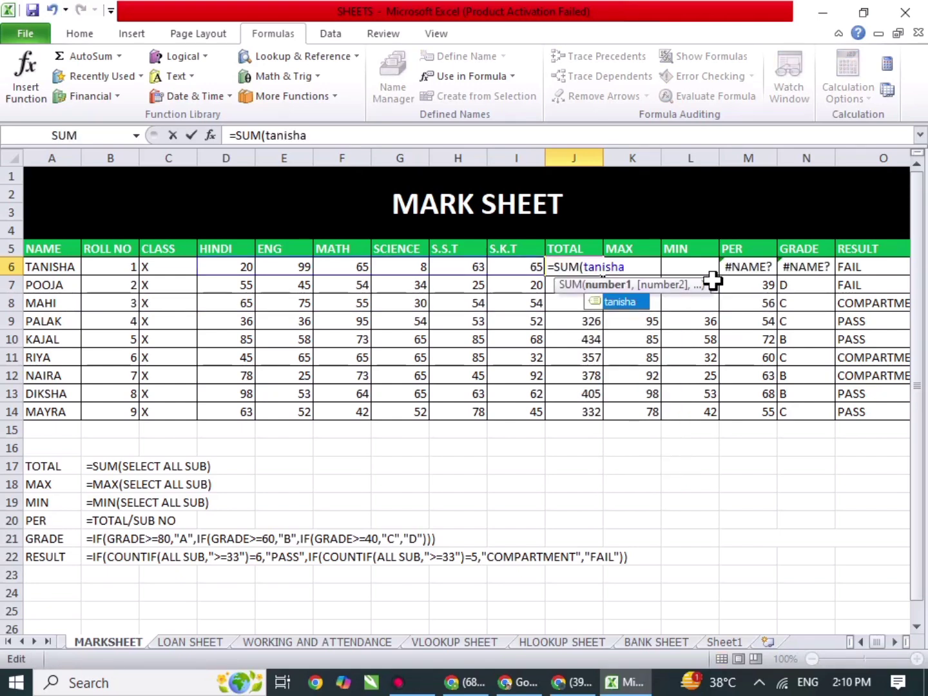
{"action": "key", "text": "Return"}
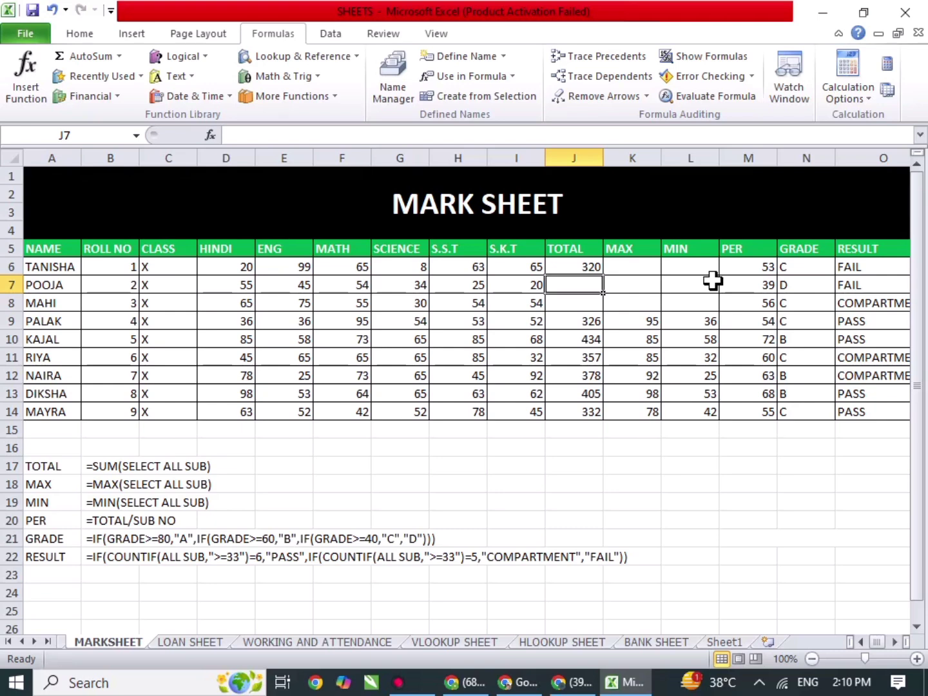
Enter a SUM formula in J7 that refers to the first student's range name
{"action": "type", "text": "=sum"}
{"action": "key", "text": "Tab"}
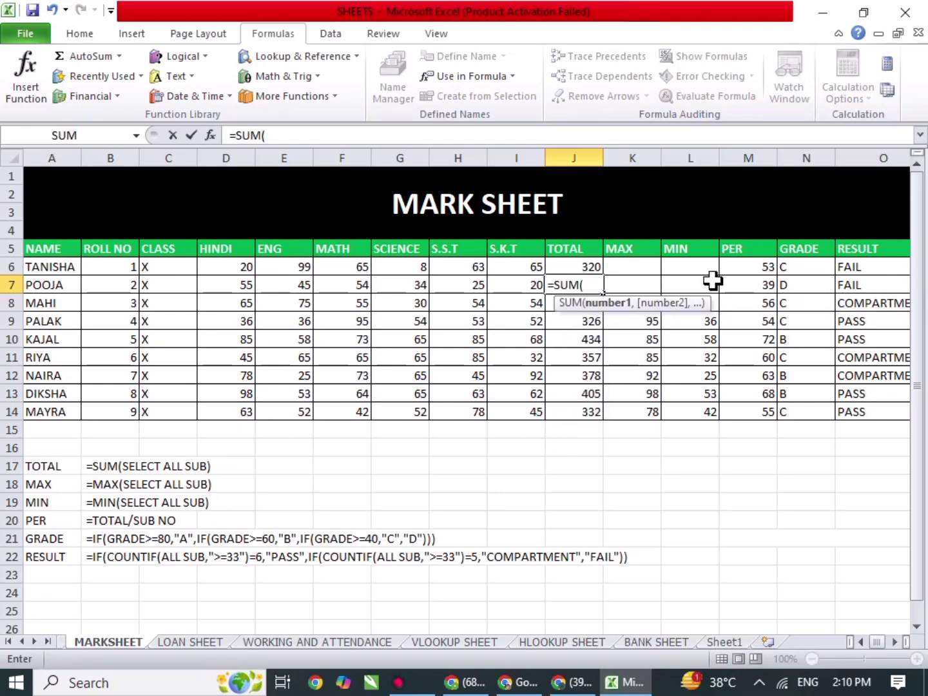
{"action": "type", "text": "tanisha"}
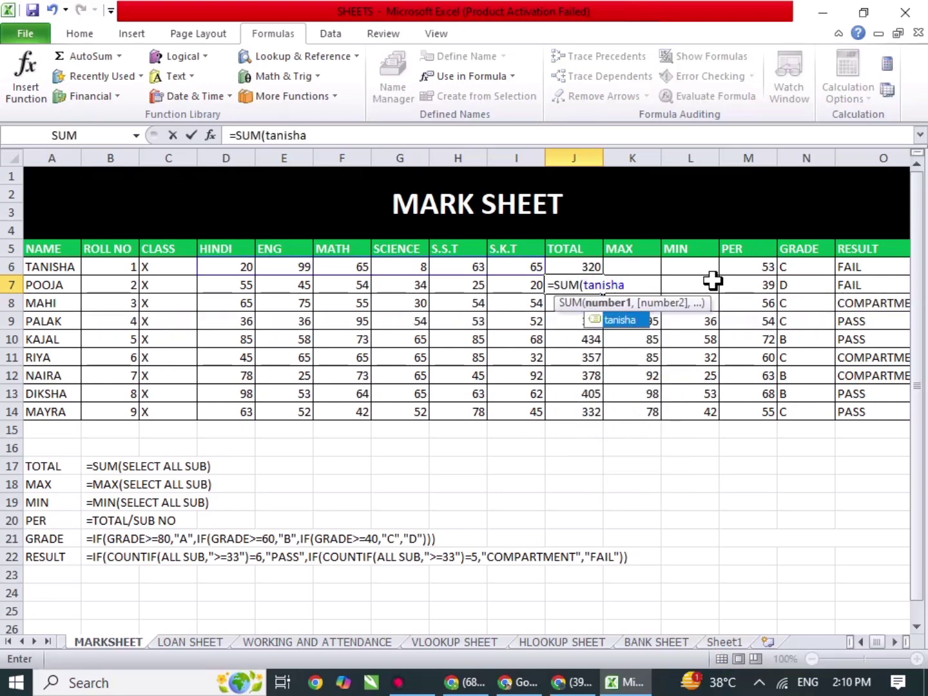
{"action": "key", "text": "Return"}
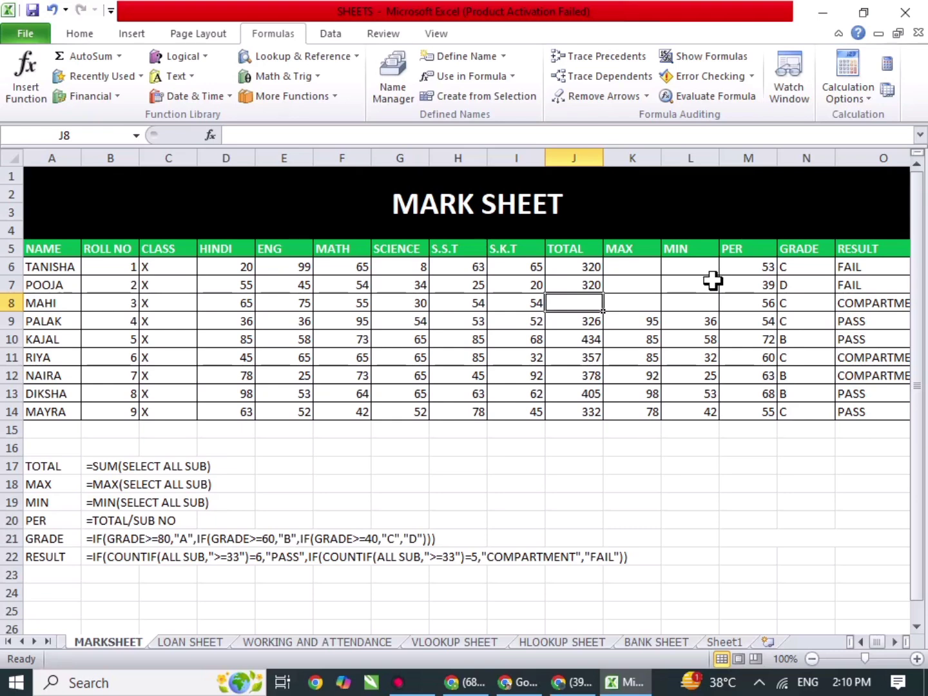
Edit the SUM formula in J7 so it refers to the second student's range name
{"action": "key", "text": "Up"}
{"action": "key", "text": "F2"}
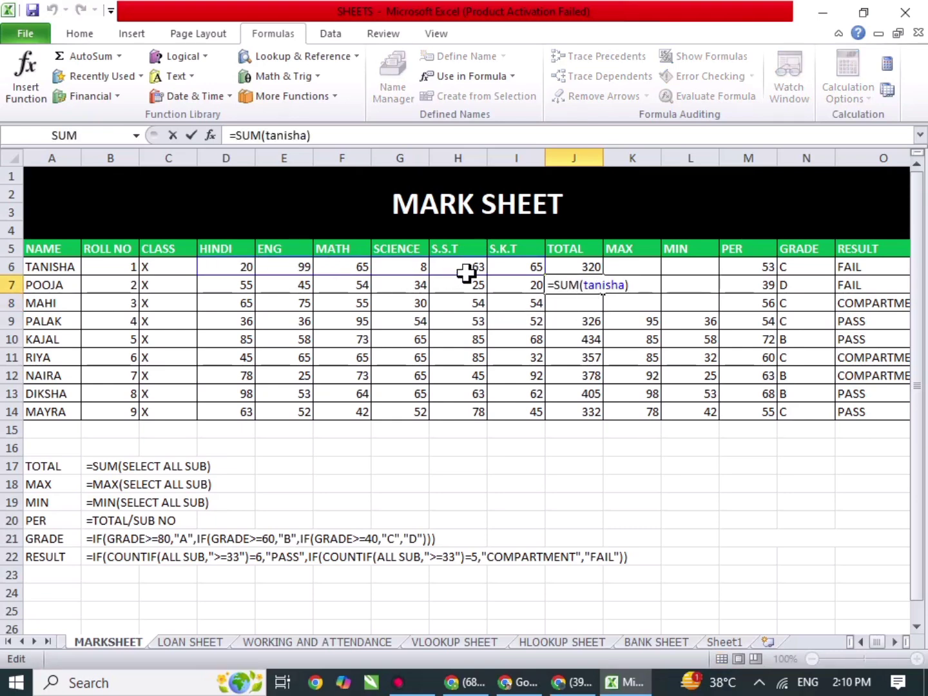
{"action": "key", "text": "BackSpace"}
{"action": "key", "text": "BackSpace"}
{"action": "key", "text": "BackSpace"}
{"action": "key", "text": "BackSpace"}
{"action": "key", "text": "BackSpace"}
{"action": "key", "text": "BackSpace"}
{"action": "key", "text": "BackSpace"}
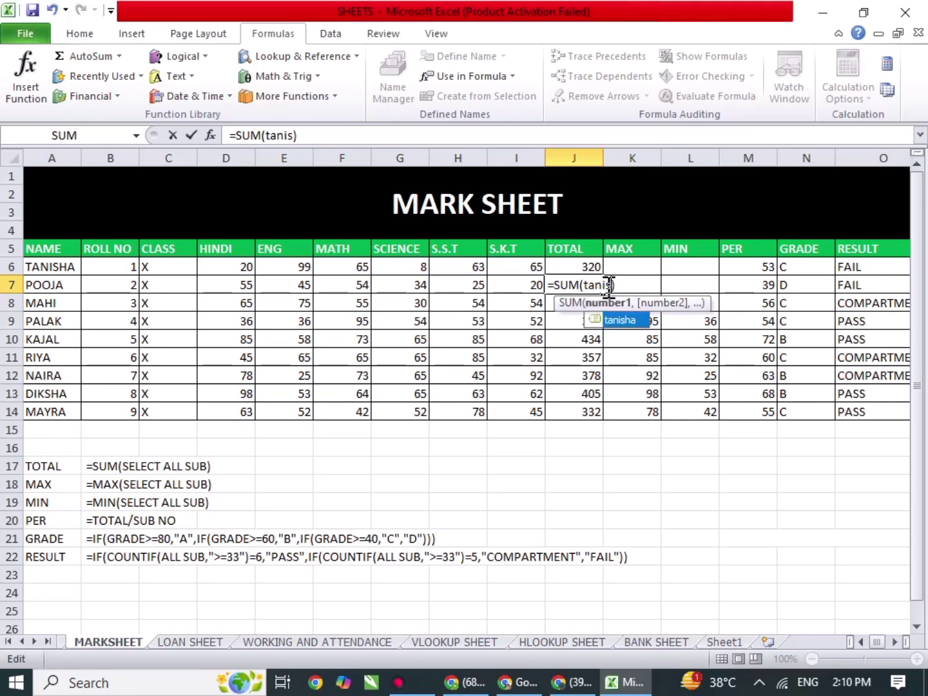
{"action": "type", "text": "p"}
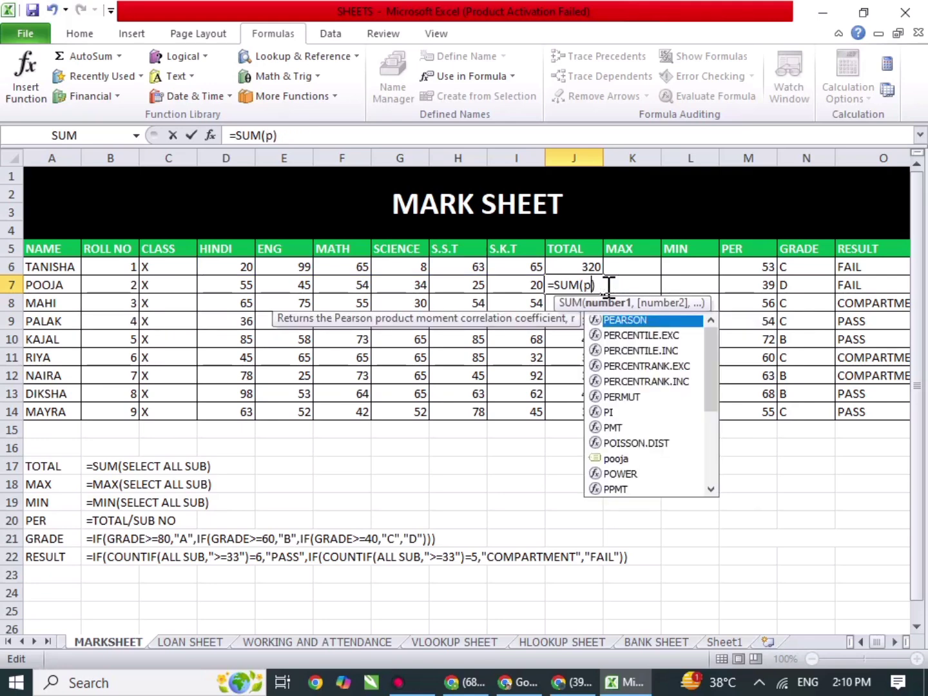
{"action": "type", "text": "ooja"}
{"action": "key", "text": "Return"}
Total the third student's marks in J8 with a SUM formula that refers to that student's range name
{"action": "type", "text": "=sum"}
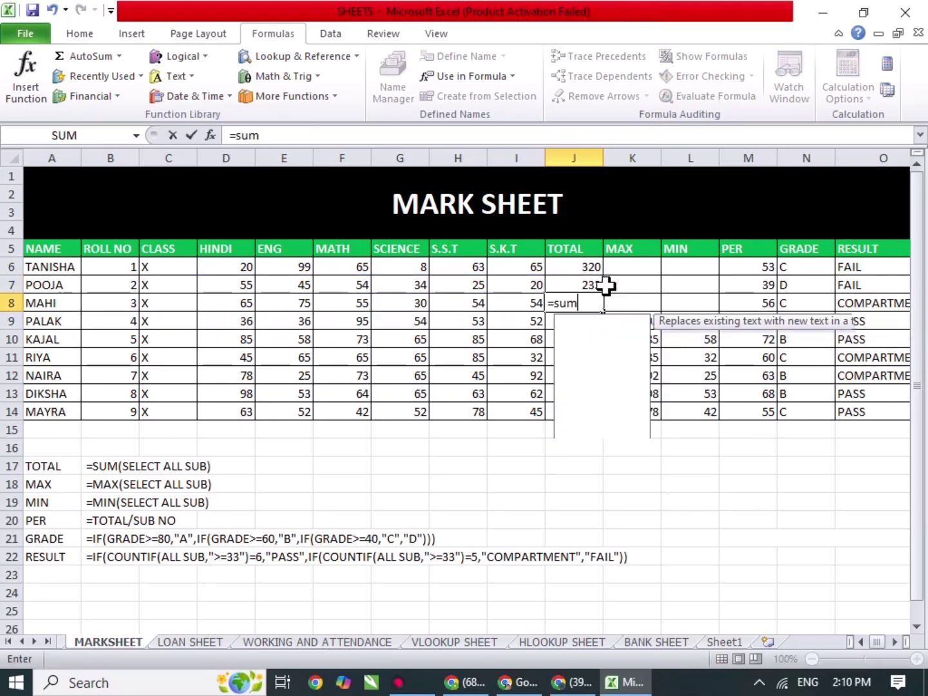
{"action": "key", "text": "Tab"}
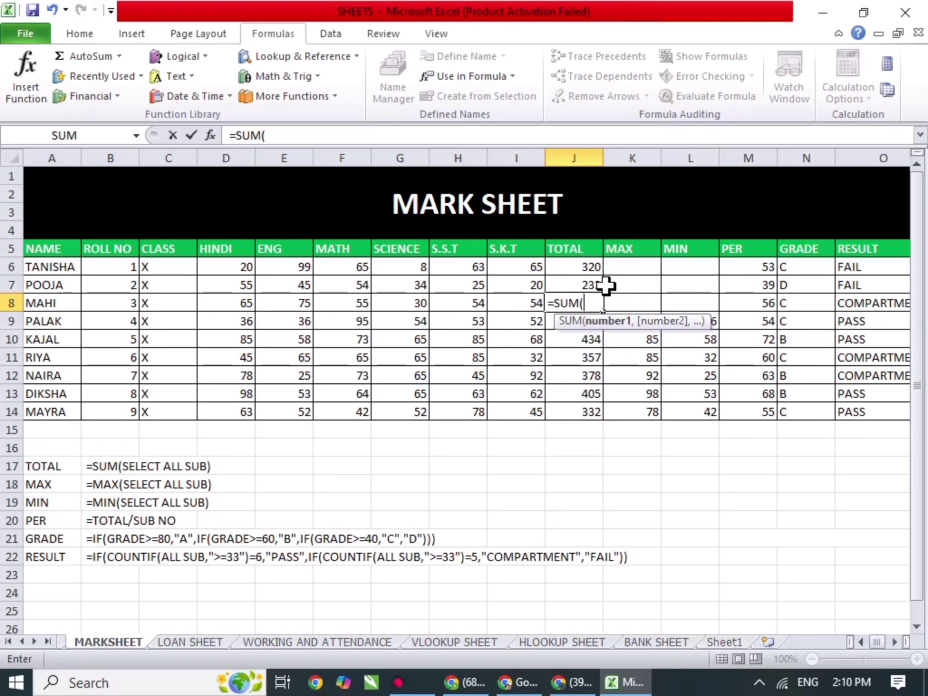
{"action": "type", "text": "mahi"}
{"action": "key", "text": "Return"}
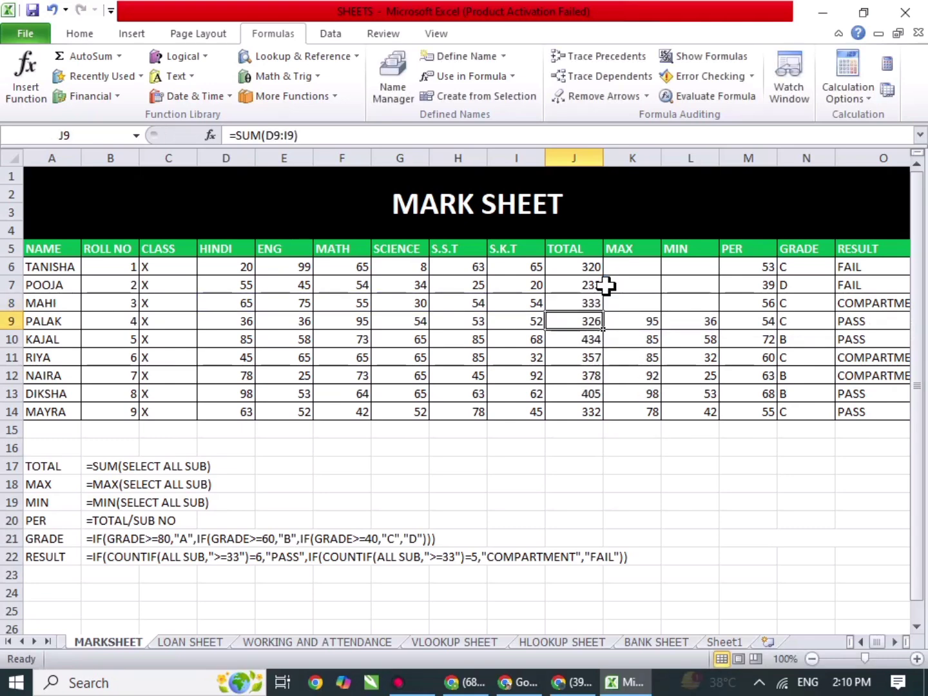
Enter a MAX formula in K6 that refers to the first student's range name
{"action": "left_click", "coordinate": [606, 286]}
{"action": "key", "text": "Up"}
{"action": "type", "text": "="}
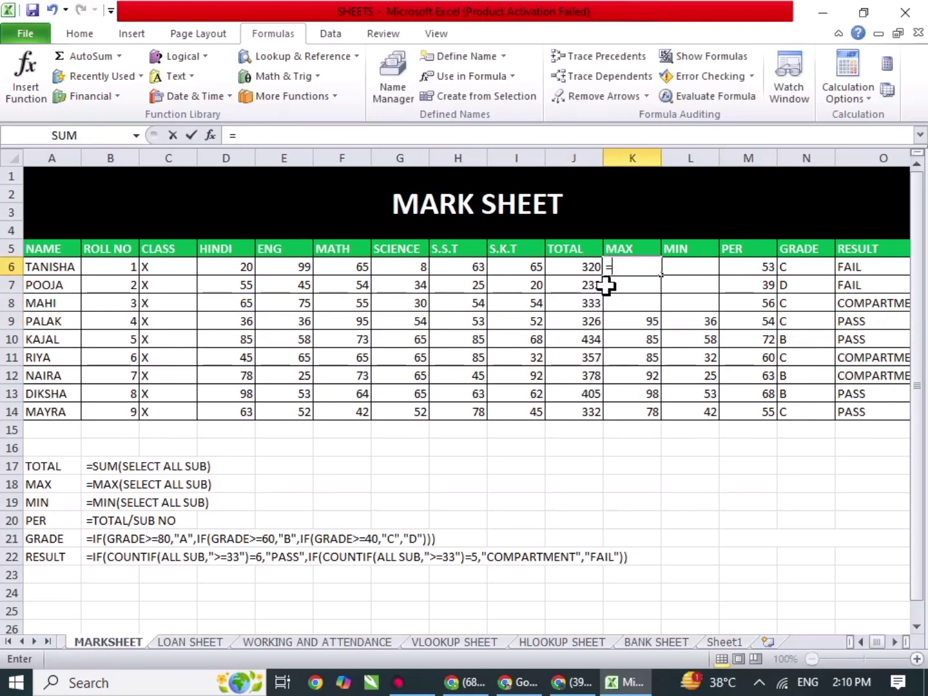
{"action": "type", "text": "max"}
{"action": "key", "text": "Tab"}
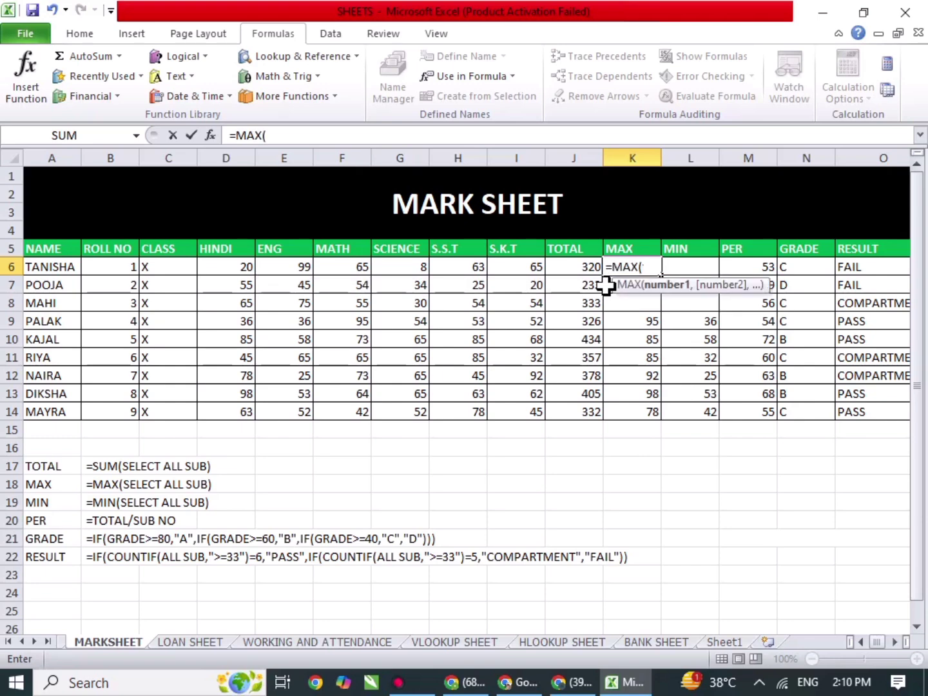
{"action": "type", "text": "tanisha"}
{"action": "key", "text": "Return"}
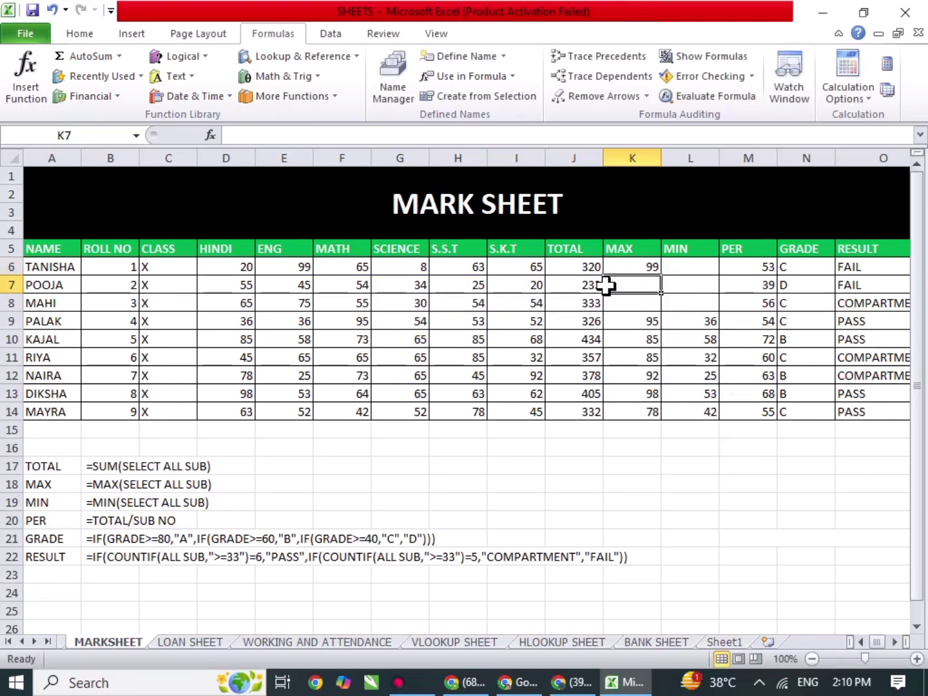
Enter a MIN formula in L6 that refers to the first student's range name
{"action": "key", "text": "Right"}
{"action": "key", "text": "Up"}
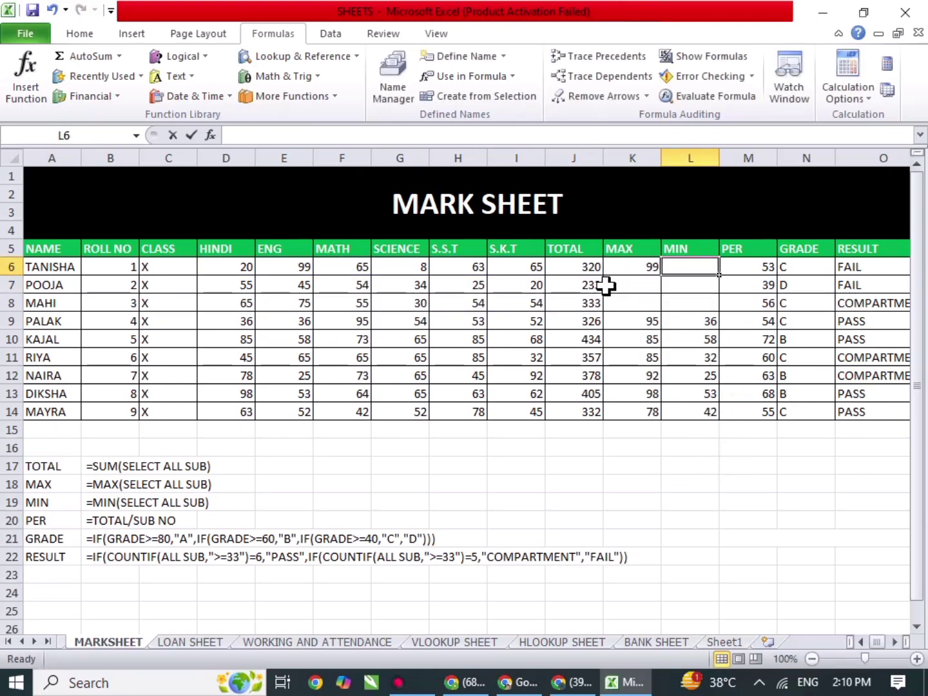
{"action": "type", "text": "=MIN("}
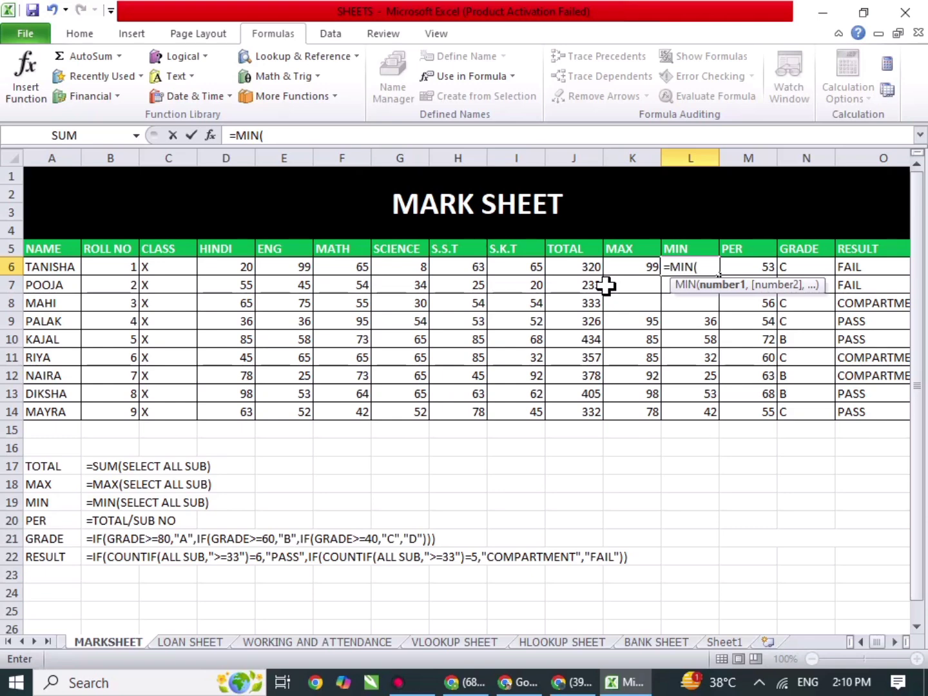
{"action": "type", "text": "tanisha"}
{"action": "key", "text": "Return"}
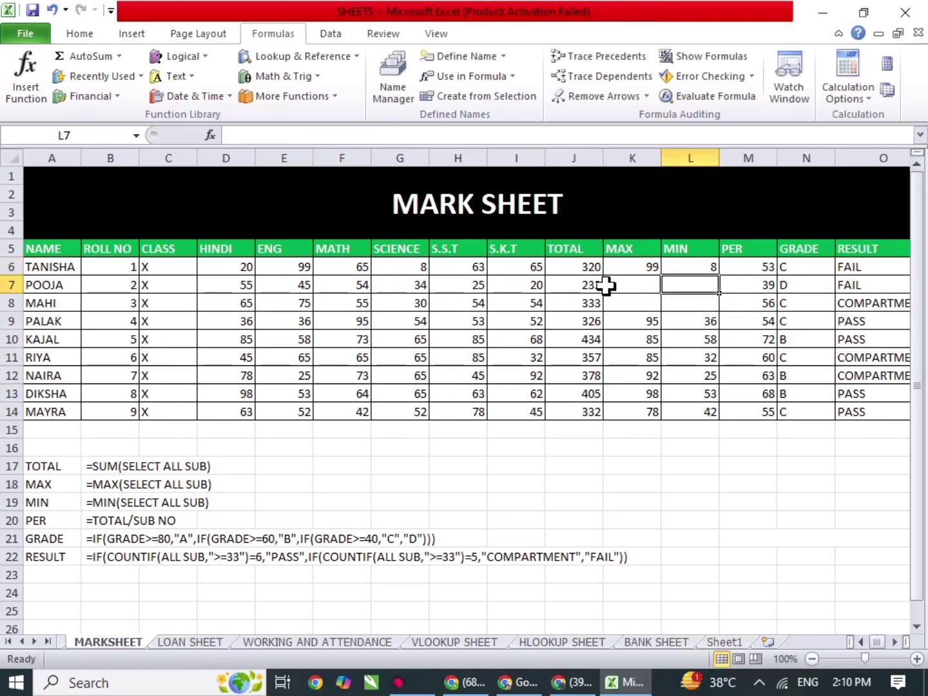
Fill the MAX and MIN formulas from K6:L6 down through row 8 and inspect the copied formula in K7
{"action": "left_click_drag", "start_coordinate": [622, 269], "coordinate": [668, 296]}
{"action": "key", "text": "ctrl+d"}
{"action": "left_click", "coordinate": [641, 323]}
{"action": "double_click", "coordinate": [643, 287]}
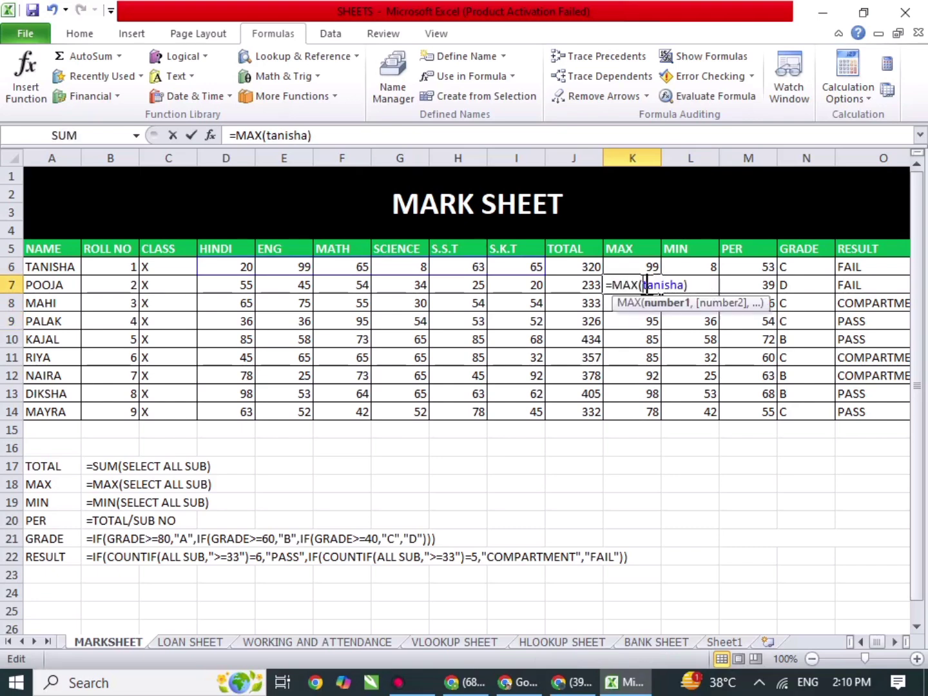
{"action": "key", "text": "Return"}
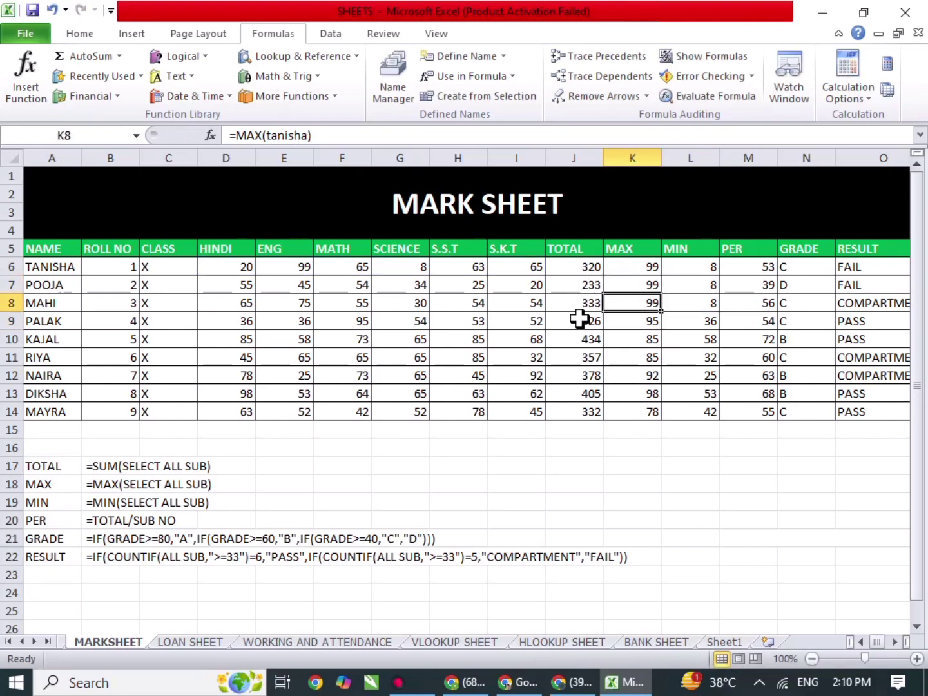
On Sheet1, enter a SUM formula in F6 that refers to the second student's range name
{"action": "left_click", "coordinate": [725, 642]}
{"action": "left_click", "coordinate": [363, 266]}
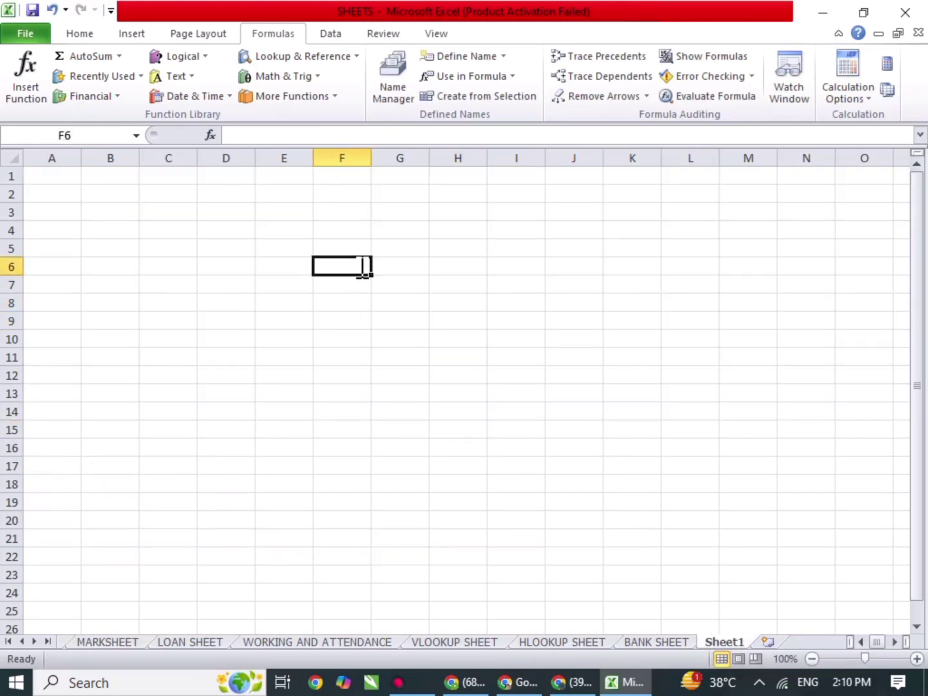
{"action": "type", "text": "=sum"}
{"action": "key", "text": "Tab"}
{"action": "type", "text": "p"}
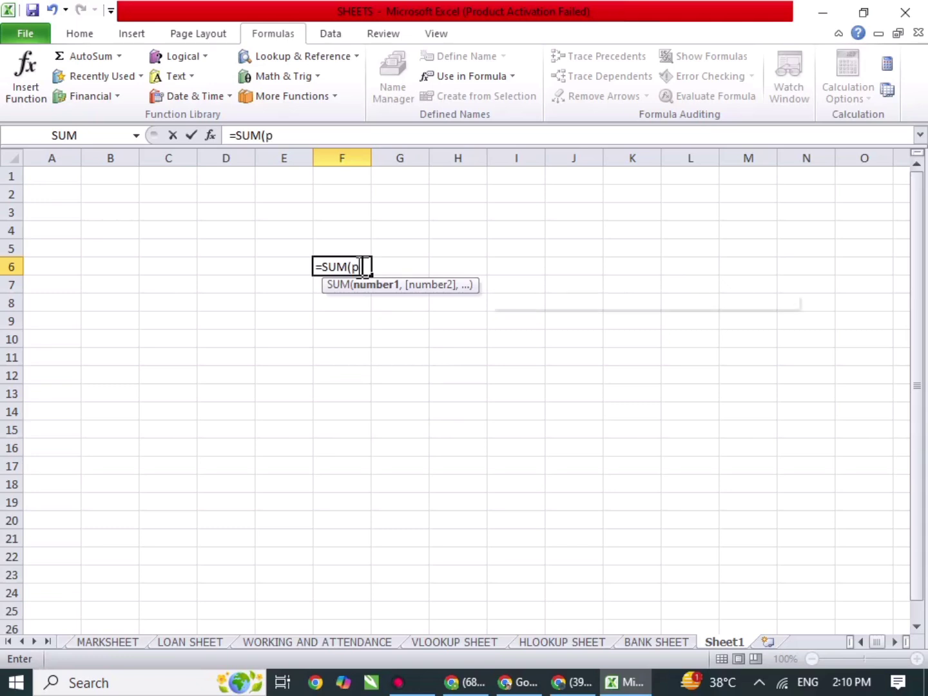
{"action": "type", "text": "ooja"}
{"action": "key", "text": "Return"}
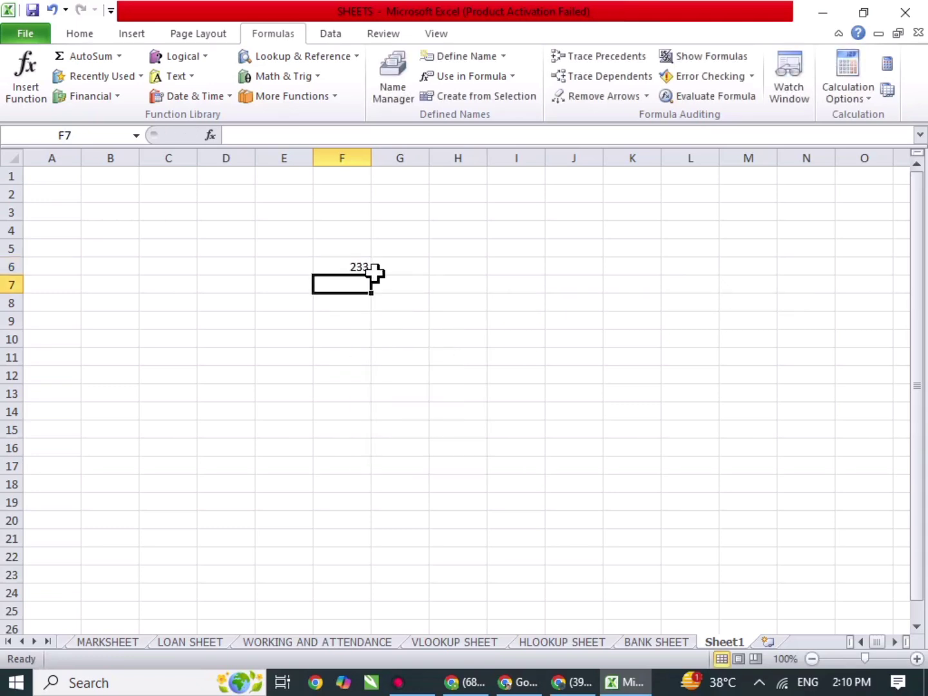
Clear the test formula from F6 on Sheet1 and return to the MARKSHEET sheet
{"action": "left_click", "coordinate": [352, 263]}
{"action": "key", "text": "Delete"}
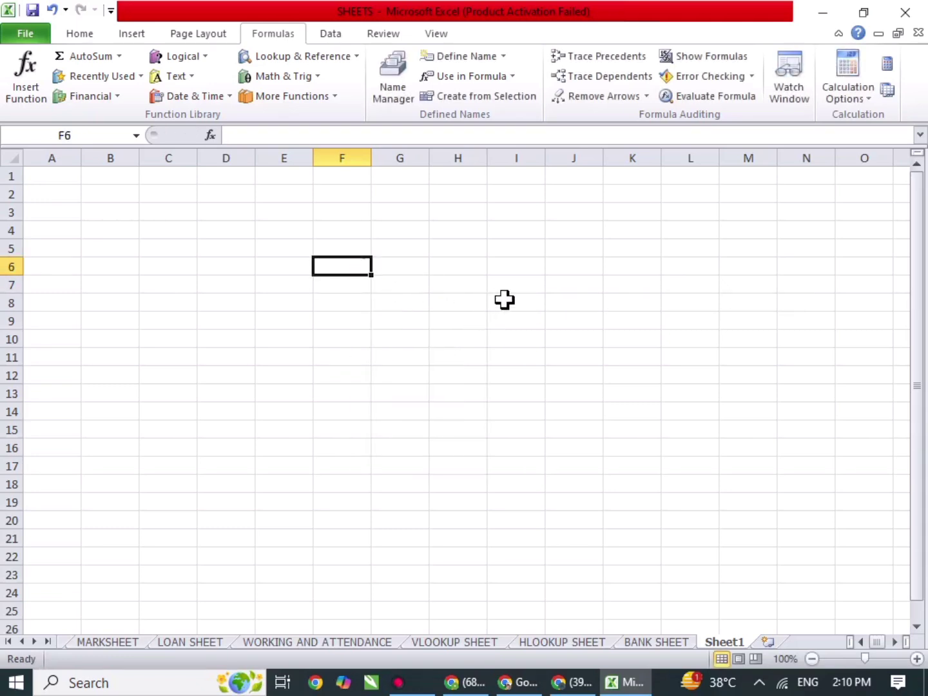
{"action": "left_click", "coordinate": [522, 394]}
{"action": "left_click", "coordinate": [137, 639]}
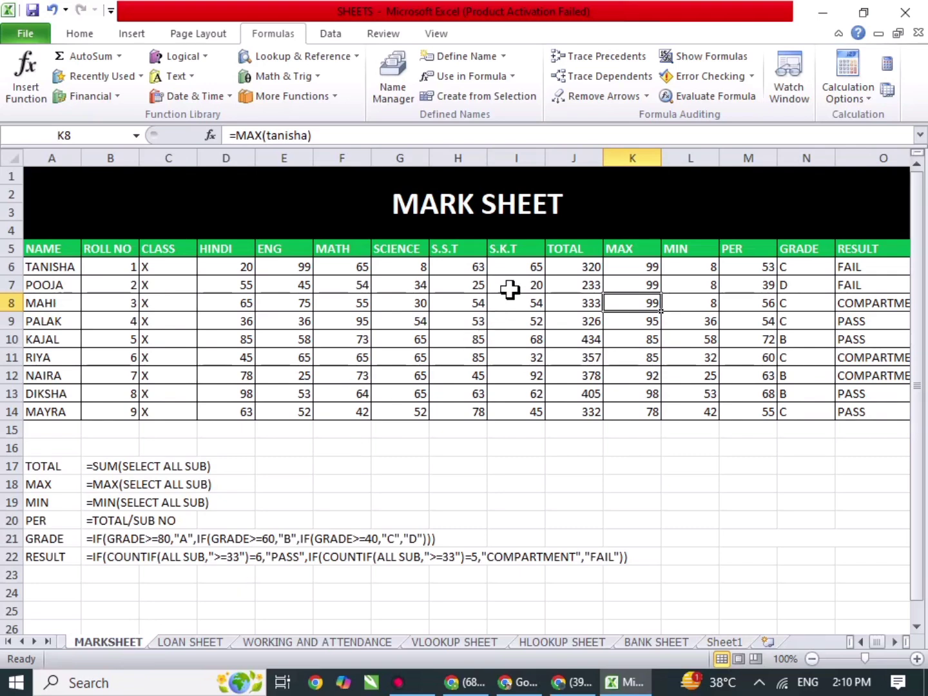
Clear the formulas in J7:K8 and fill the I7 mark across into J7:K7
{"action": "left_click_drag", "start_coordinate": [625, 284], "coordinate": [648, 290]}
{"action": "key", "text": "Delete"}
{"action": "left_click", "coordinate": [558, 287]}
{"action": "left_click", "coordinate": [511, 283]}
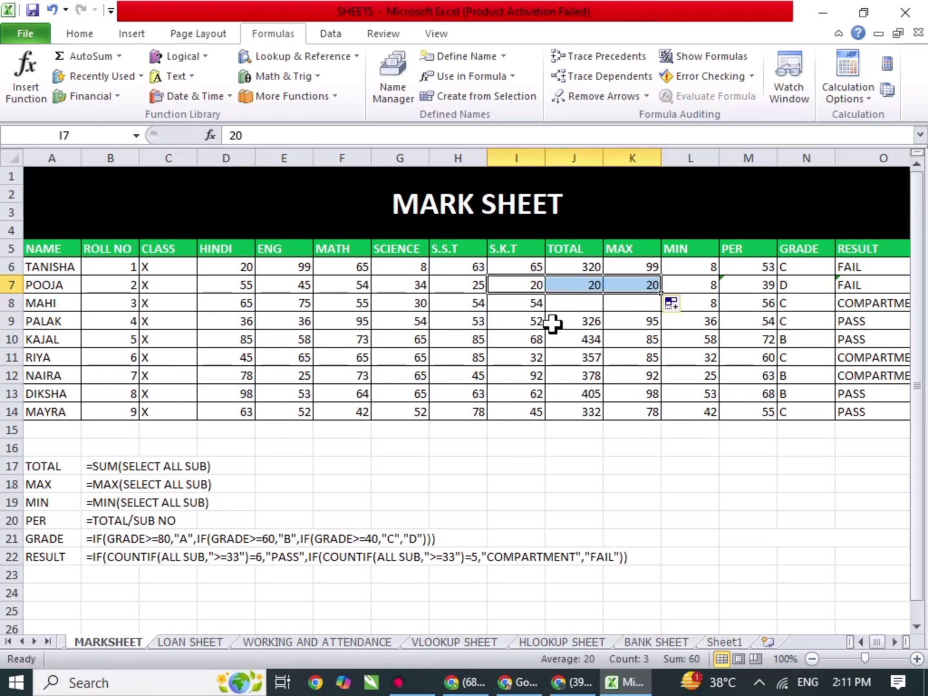
Inspect the copied values in row 7 and undo the fill into J7:K7
{"action": "double_click", "coordinate": [586, 287]}
{"action": "left_click", "coordinate": [610, 307]}
{"action": "left_click", "coordinate": [592, 287]}
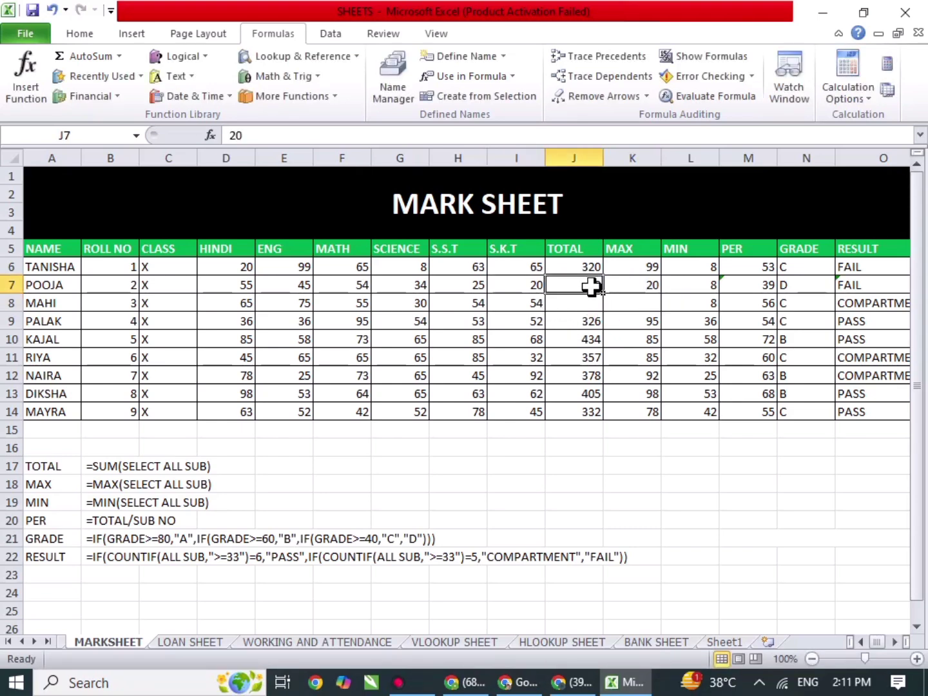
{"action": "left_click", "coordinate": [526, 284]}
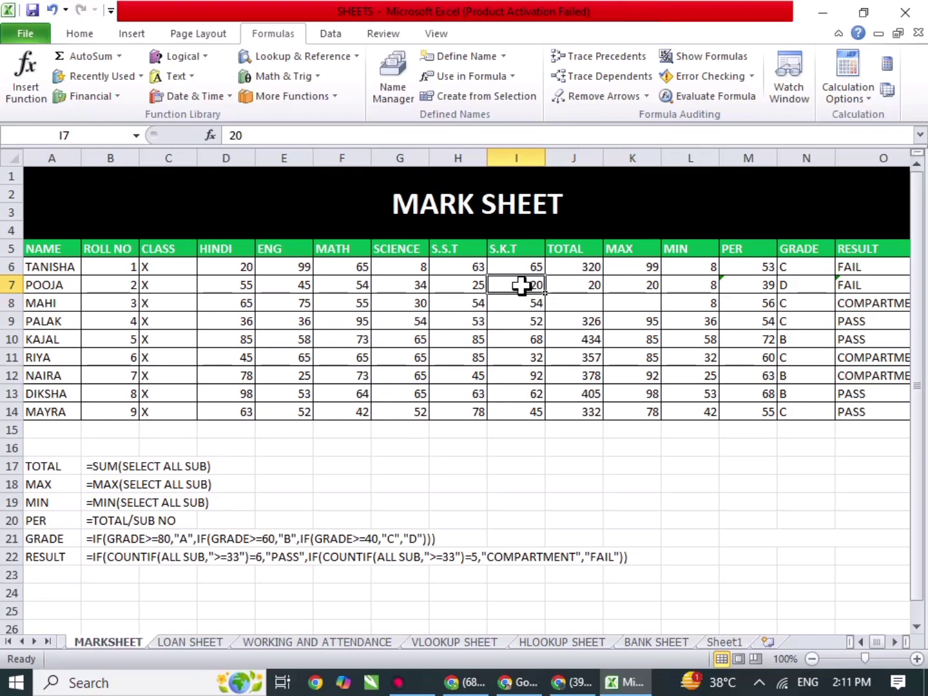
{"action": "left_click", "coordinate": [474, 288]}
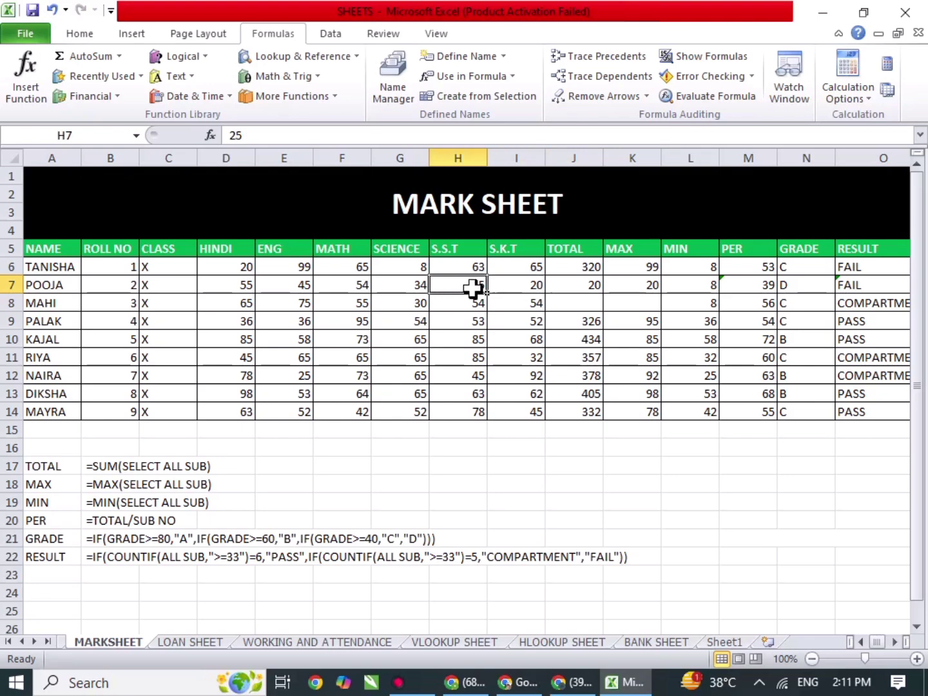
{"action": "left_click", "coordinate": [533, 280]}
{"action": "left_click", "coordinate": [574, 287]}
{"action": "key", "text": "ctrl+z"}
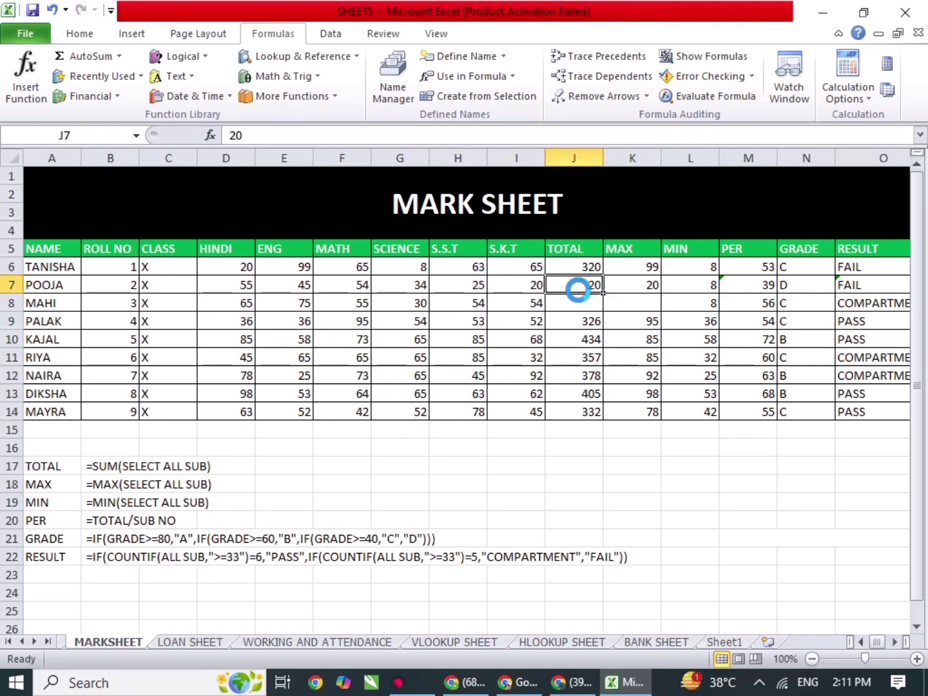
{"action": "key", "text": "ctrl+z"}
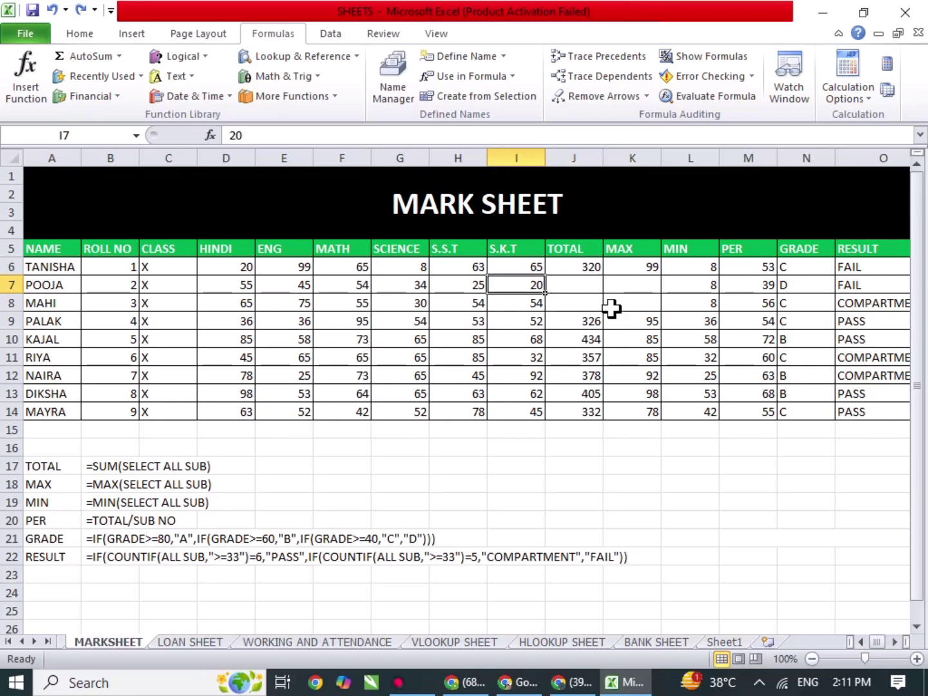
Clear the MIN formulas in L7:L8, and undo the recent deletions to restore the formulas in J7:L8
{"action": "left_click", "coordinate": [593, 290]}
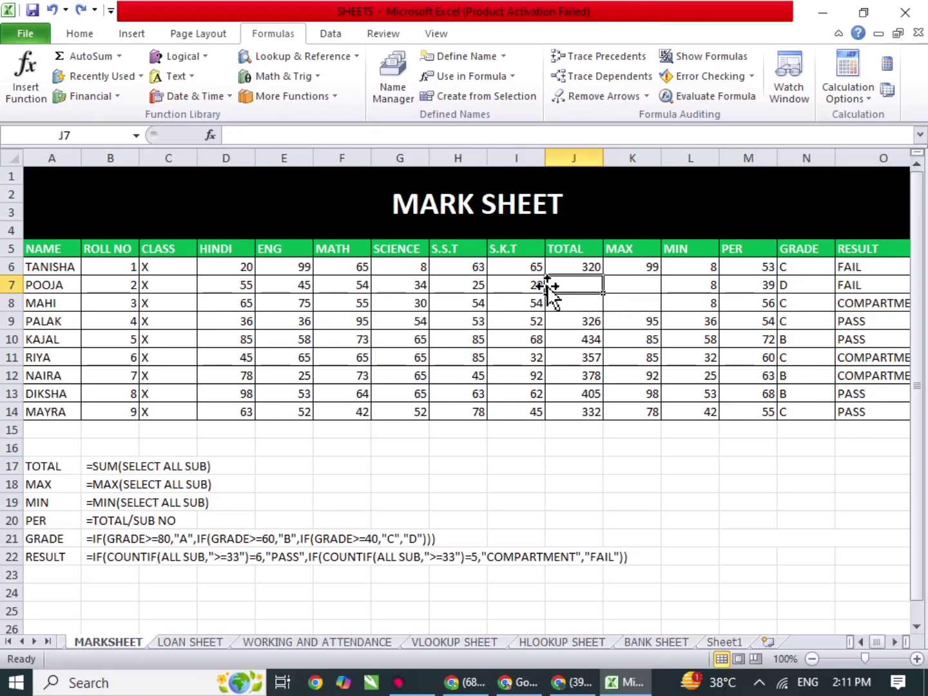
{"action": "left_click", "coordinate": [580, 268]}
{"action": "left_click", "coordinate": [582, 284]}
{"action": "left_click", "coordinate": [632, 281]}
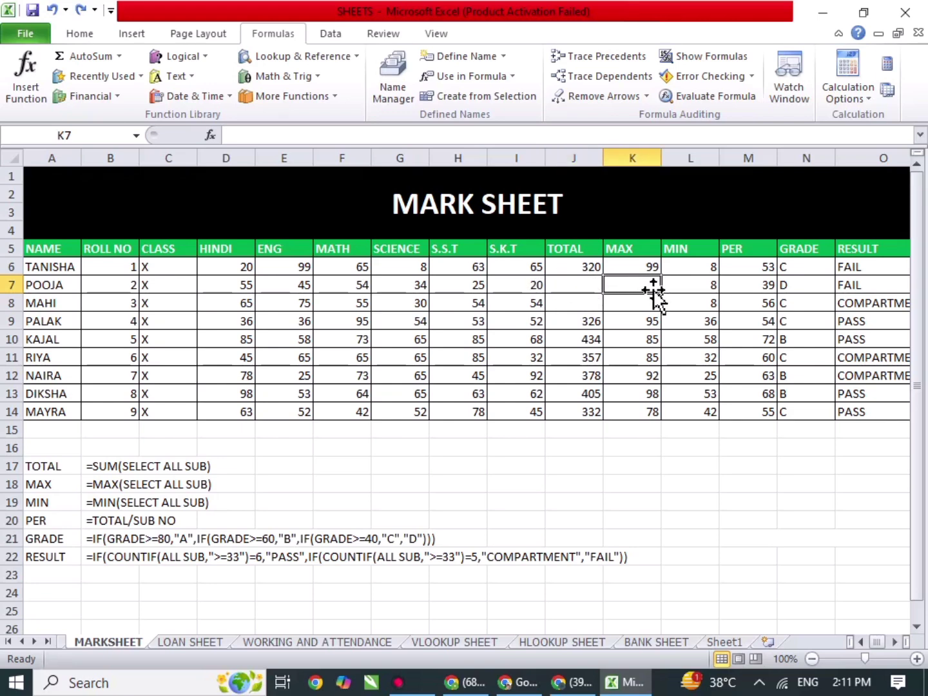
{"action": "left_click", "coordinate": [685, 286]}
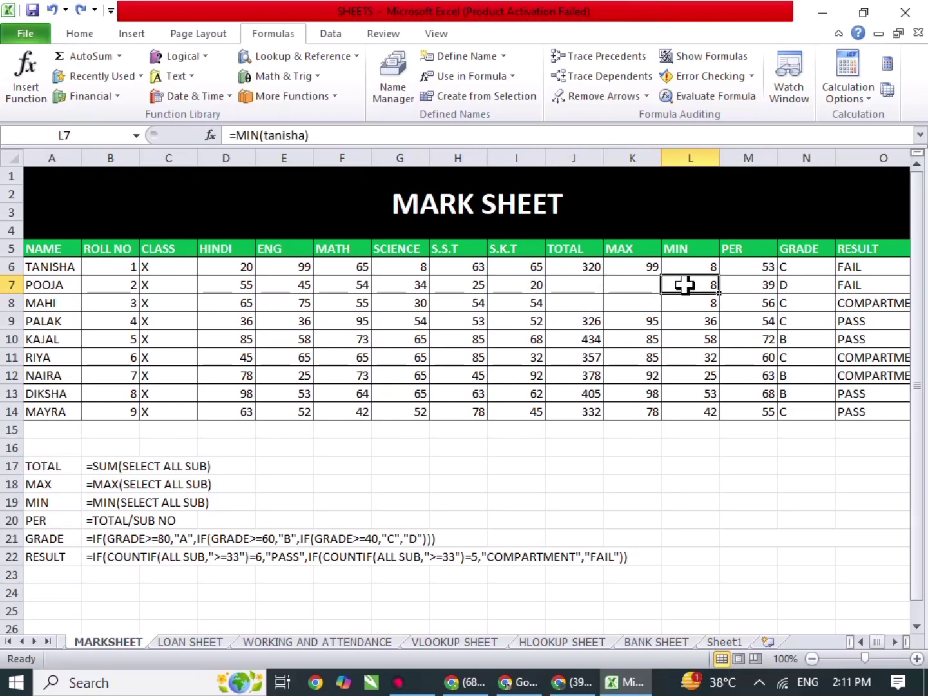
{"action": "left_click_drag", "start_coordinate": [684, 285], "coordinate": [681, 298]}
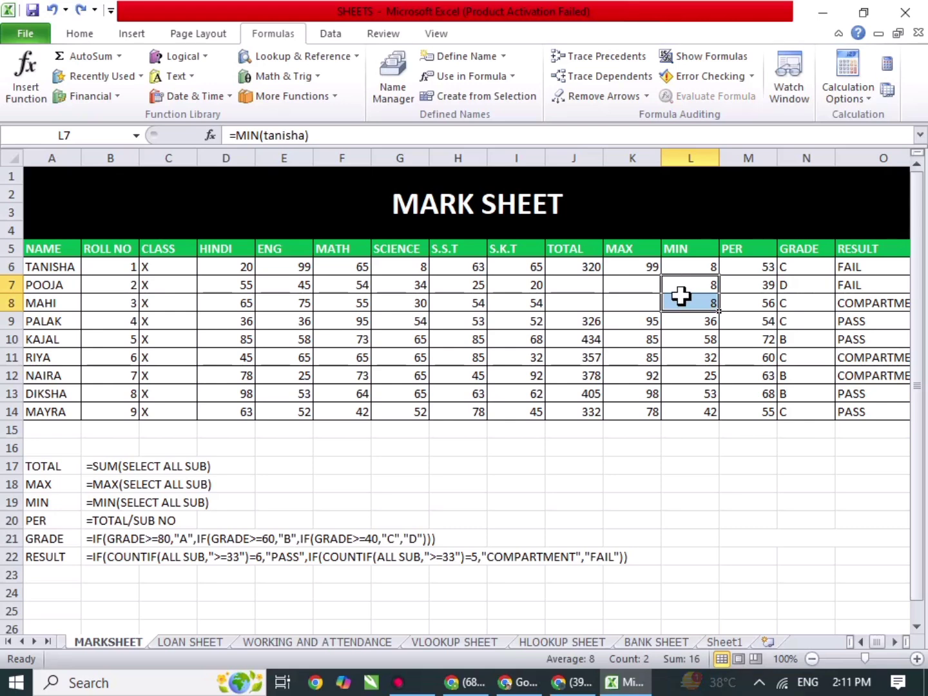
{"action": "key", "text": "Delete"}
{"action": "left_click", "coordinate": [670, 336]}
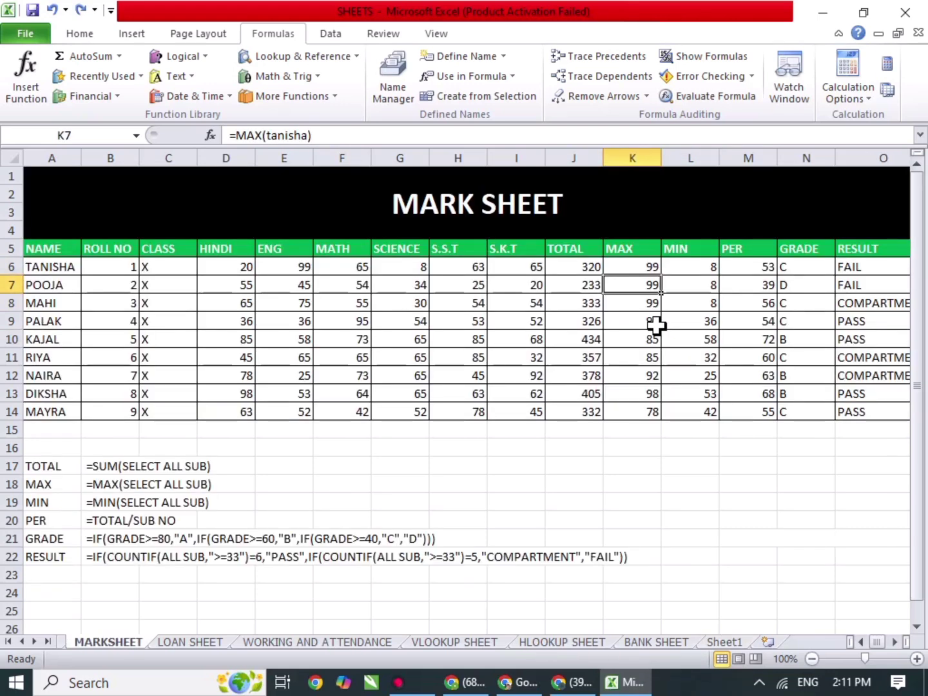
Fill the second student's SUM formula from J7 across into K7
{"action": "left_click", "coordinate": [650, 317]}
{"action": "left_click", "coordinate": [598, 287]}
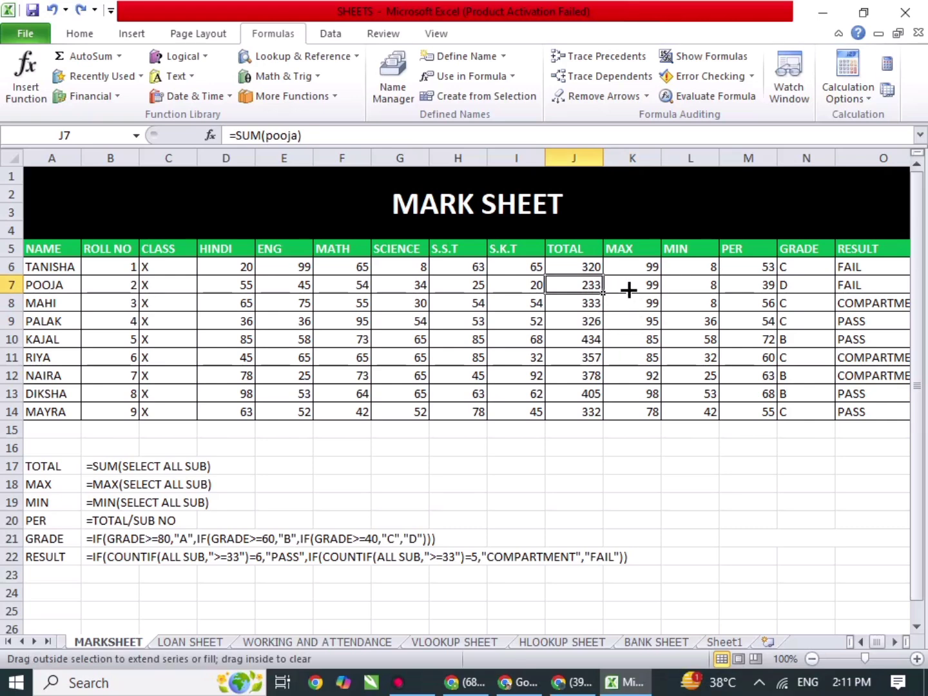
{"action": "left_click_drag", "start_coordinate": [629, 290], "coordinate": [647, 289]}
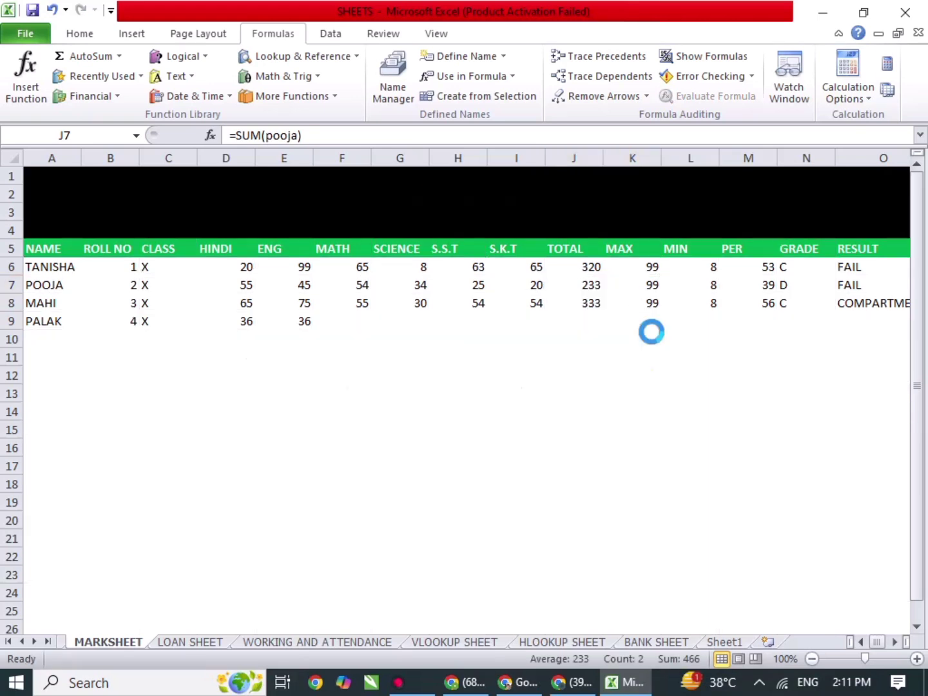
Undo the fill into K7 and replace its formula with a MAX of the second student's named range
{"action": "key", "text": "ctrl+z"}
{"action": "left_click", "coordinate": [651, 333]}
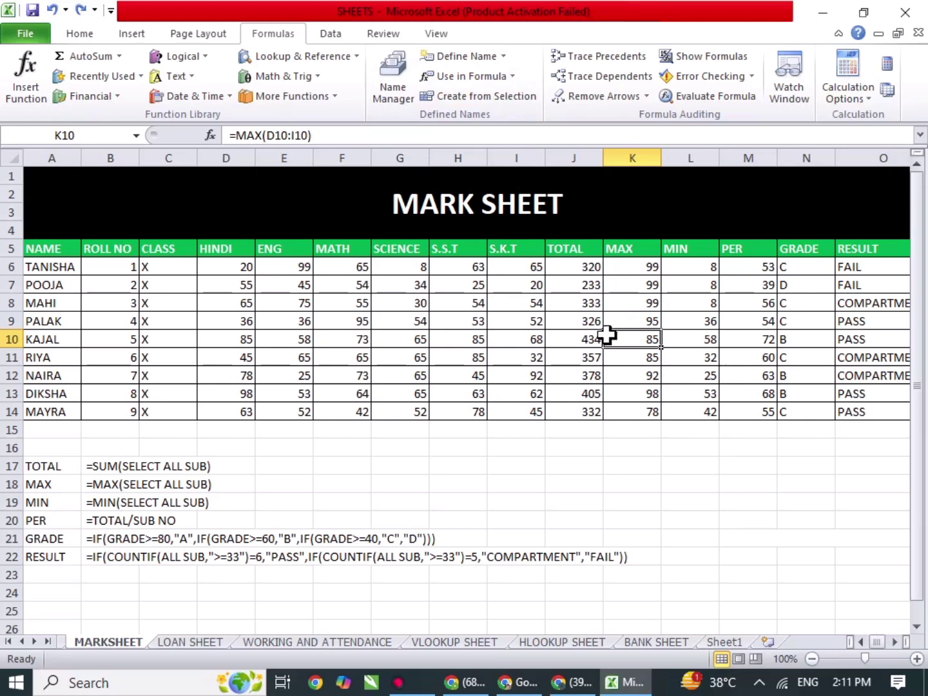
{"action": "left_click", "coordinate": [646, 288]}
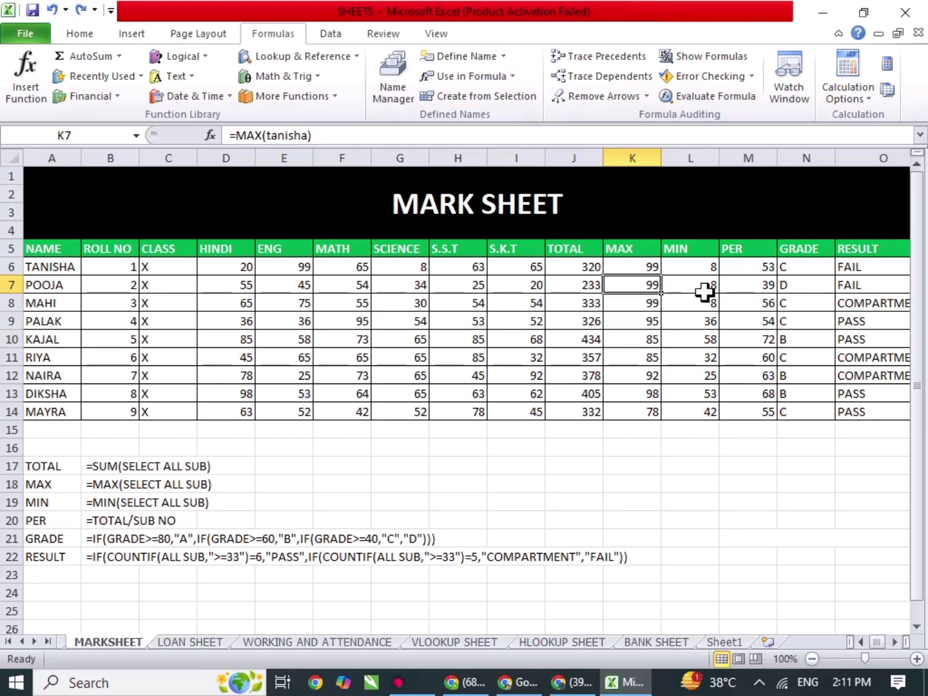
{"action": "type", "text": "="}
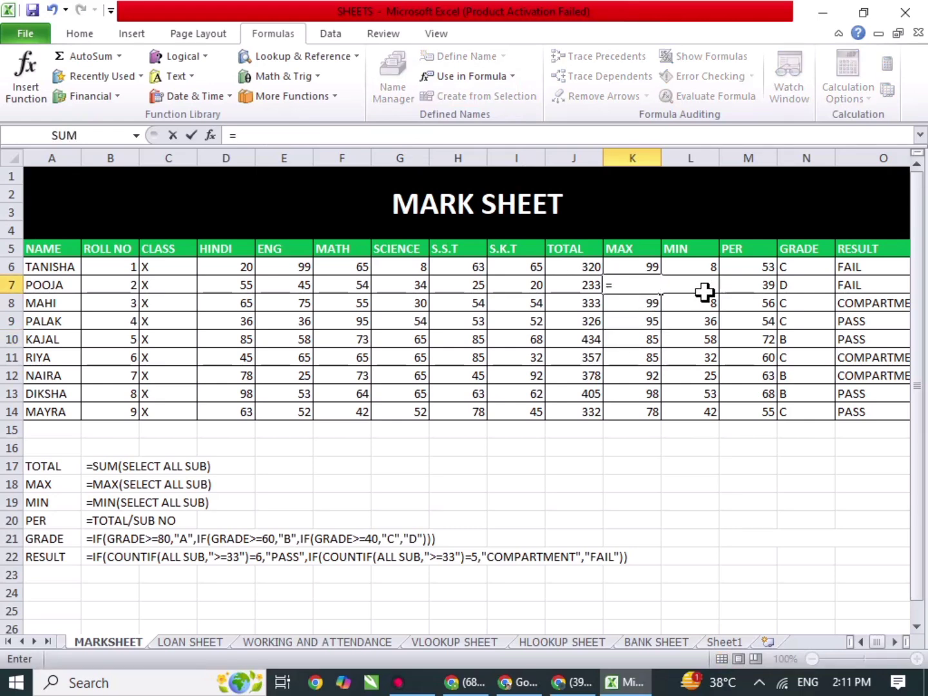
{"action": "type", "text": "su"}
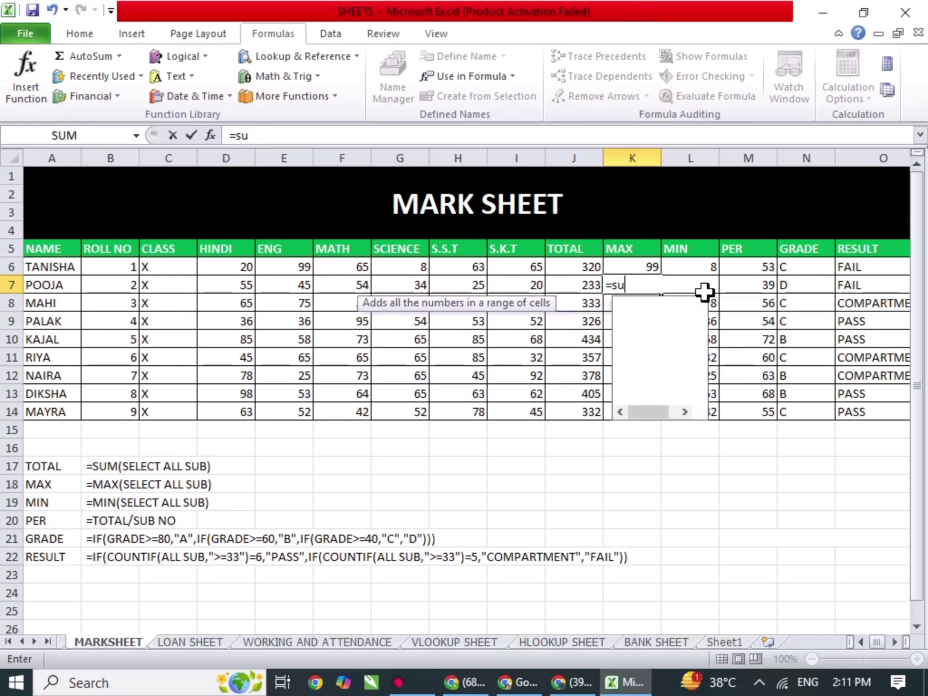
{"action": "key", "text": "BackSpace"}
{"action": "key", "text": "BackSpace"}
{"action": "type", "text": "max"}
{"action": "key", "text": "Tab"}
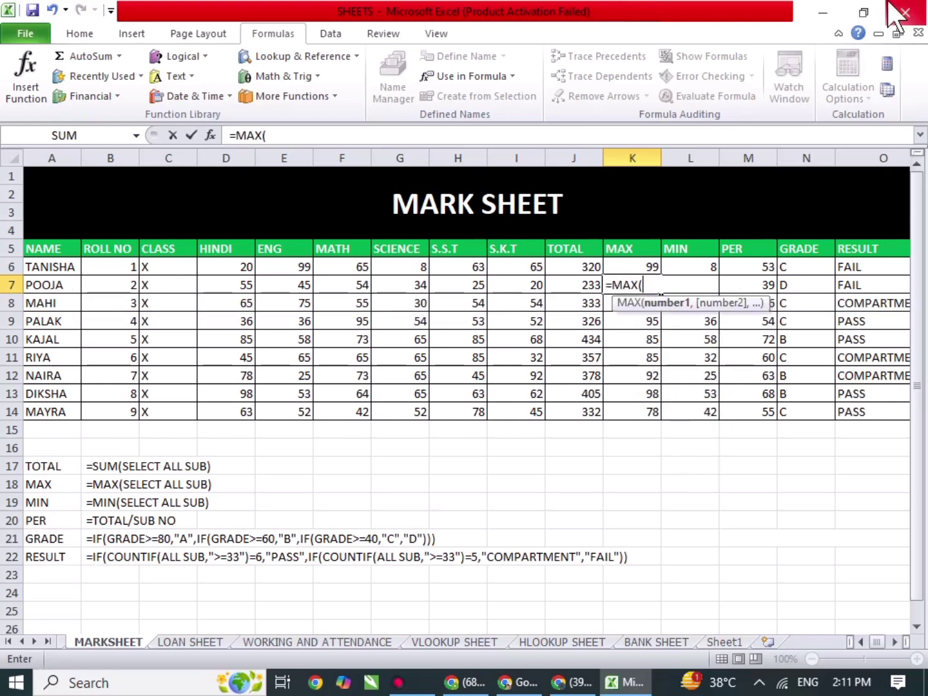
{"action": "left_click", "coordinate": [501, 69]}
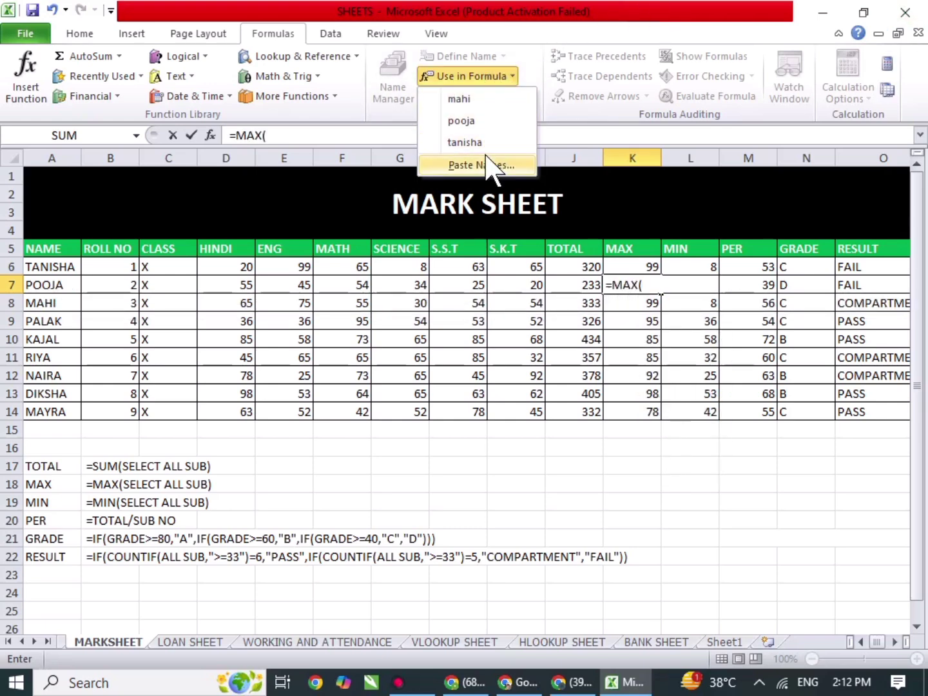
{"action": "left_click", "coordinate": [463, 121]}
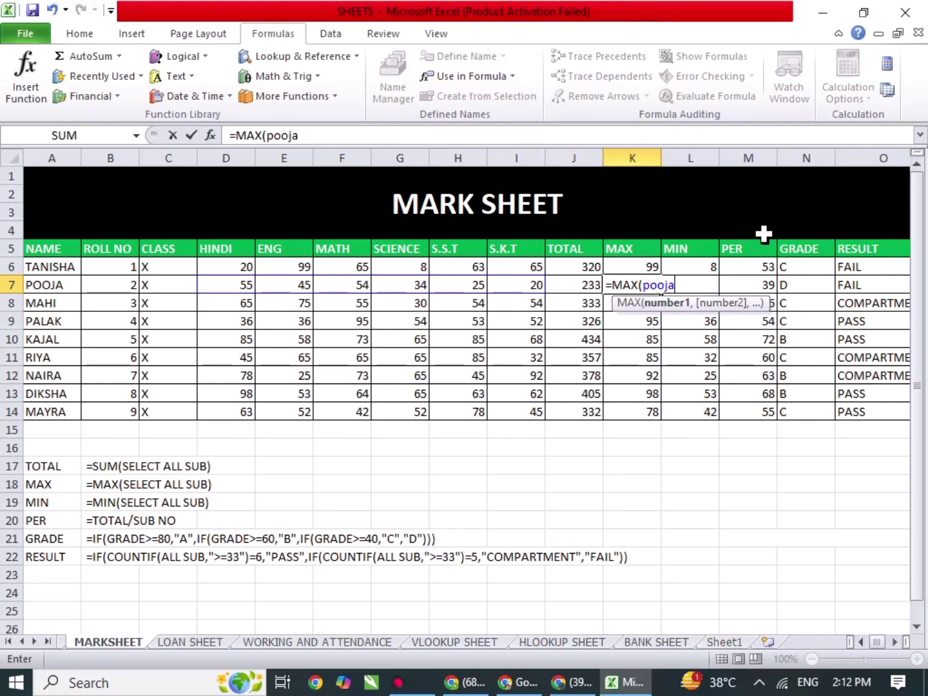
{"action": "key", "text": "Return"}
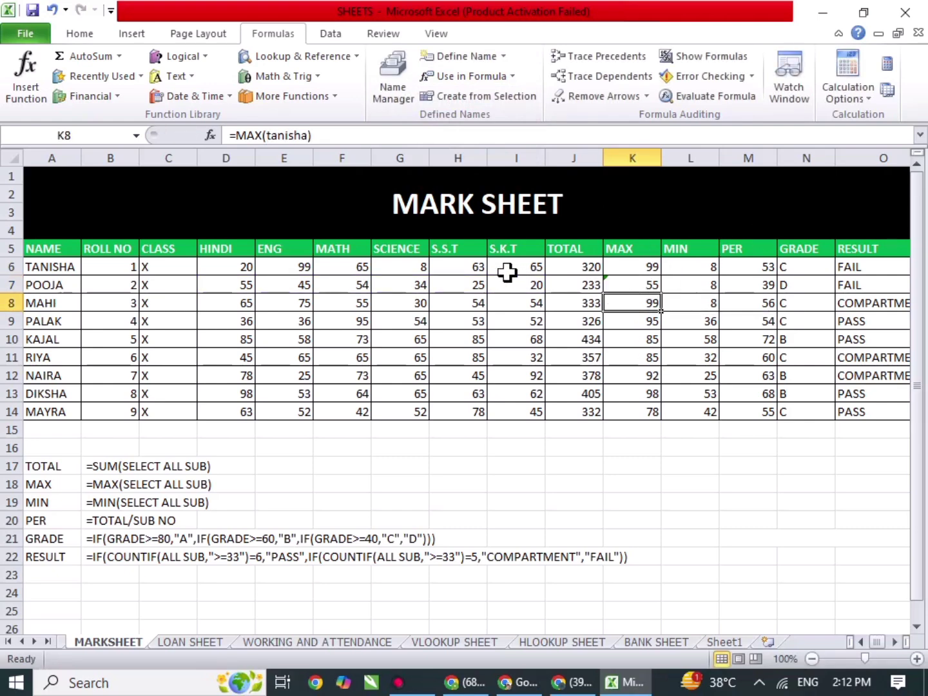
Review the names available for formulas and check each student name's referenced range in the Name Manager
{"action": "left_click", "coordinate": [470, 76]}
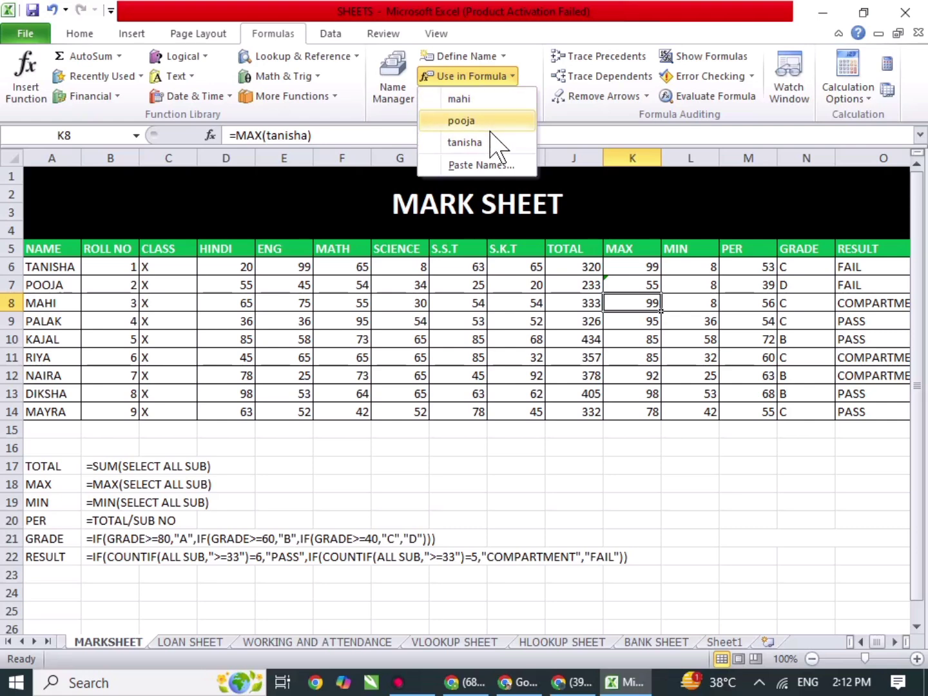
{"action": "left_click", "coordinate": [535, 307]}
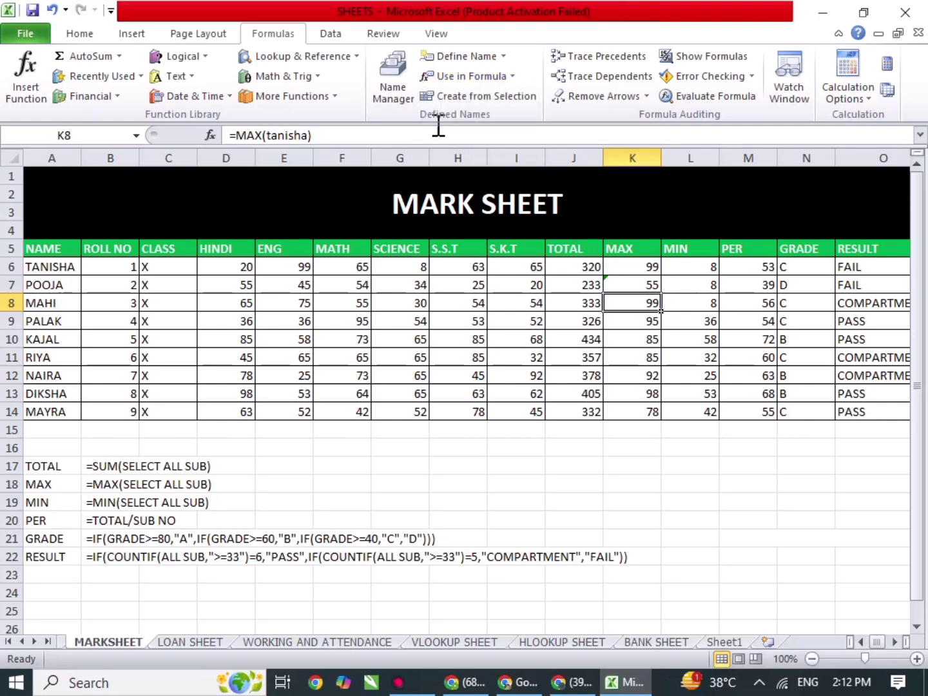
{"action": "left_click", "coordinate": [394, 97]}
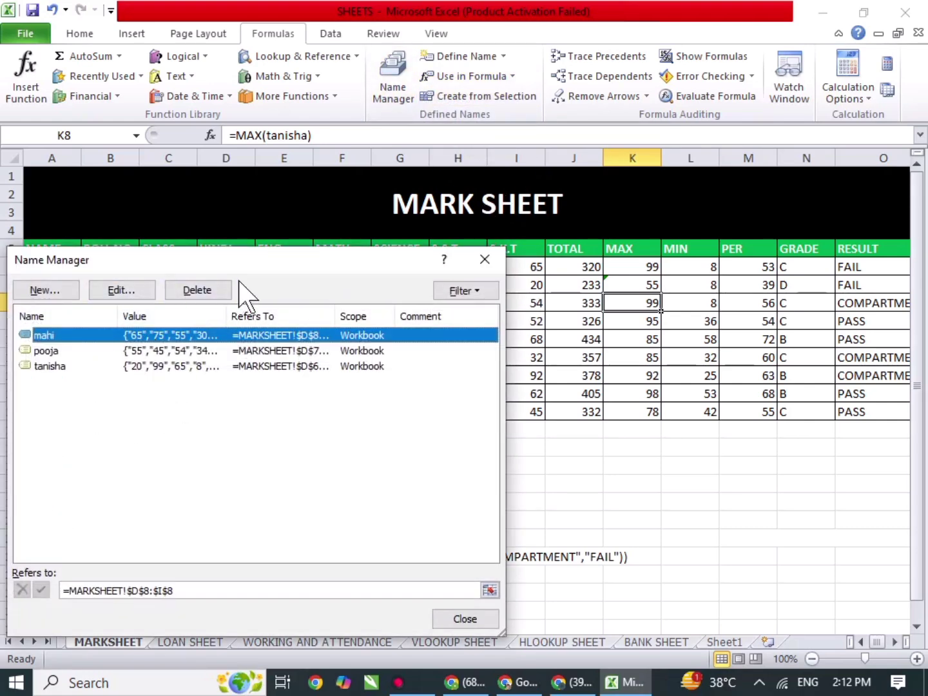
{"action": "left_click_drag", "start_coordinate": [241, 261], "coordinate": [527, 233]}
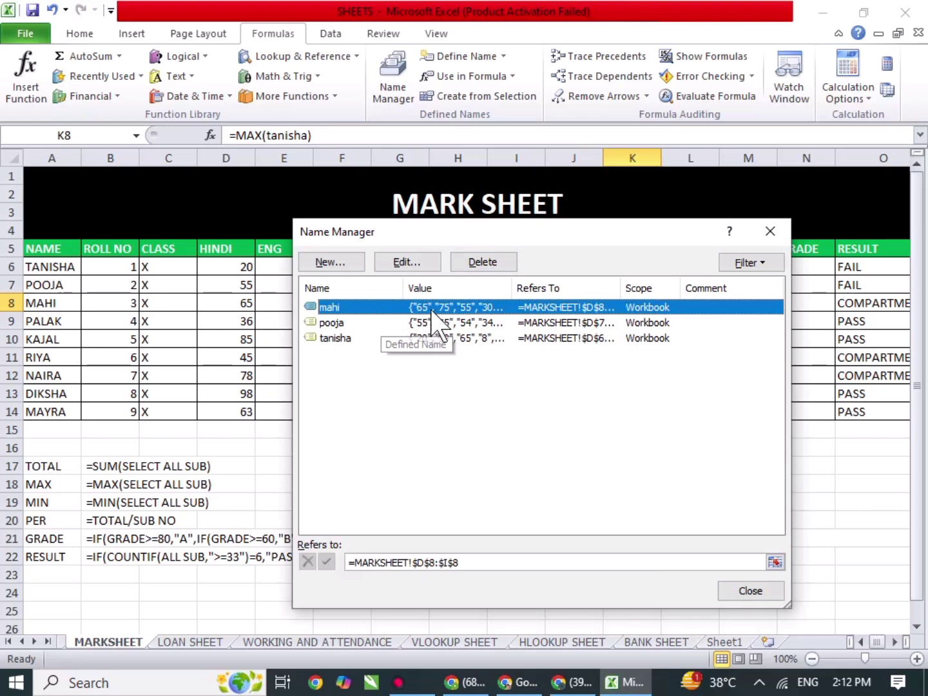
{"action": "left_click", "coordinate": [366, 320]}
{"action": "left_click", "coordinate": [362, 307]}
{"action": "left_click", "coordinate": [360, 322]}
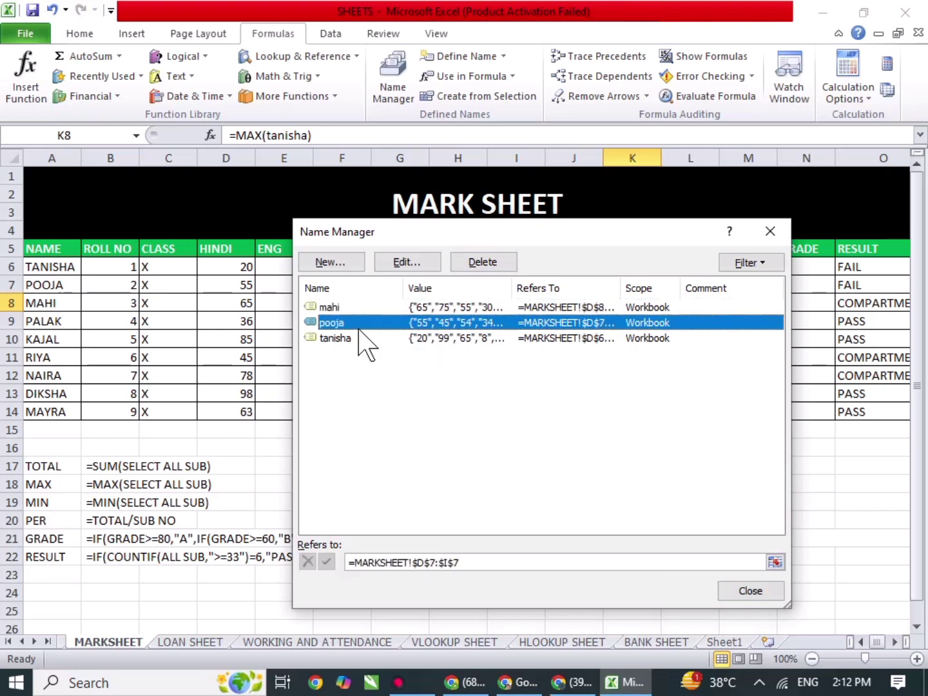
{"action": "left_click", "coordinate": [359, 338]}
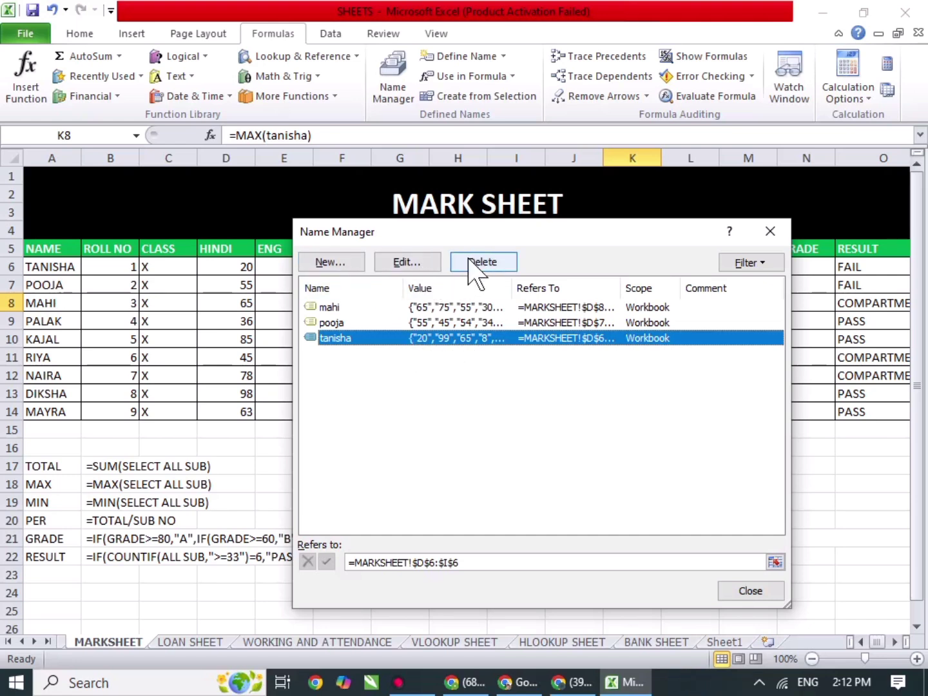
Delete all three students' defined names from the workbook and close the Name Manager
{"action": "left_click", "coordinate": [381, 308]}
{"action": "left_click", "coordinate": [497, 266]}
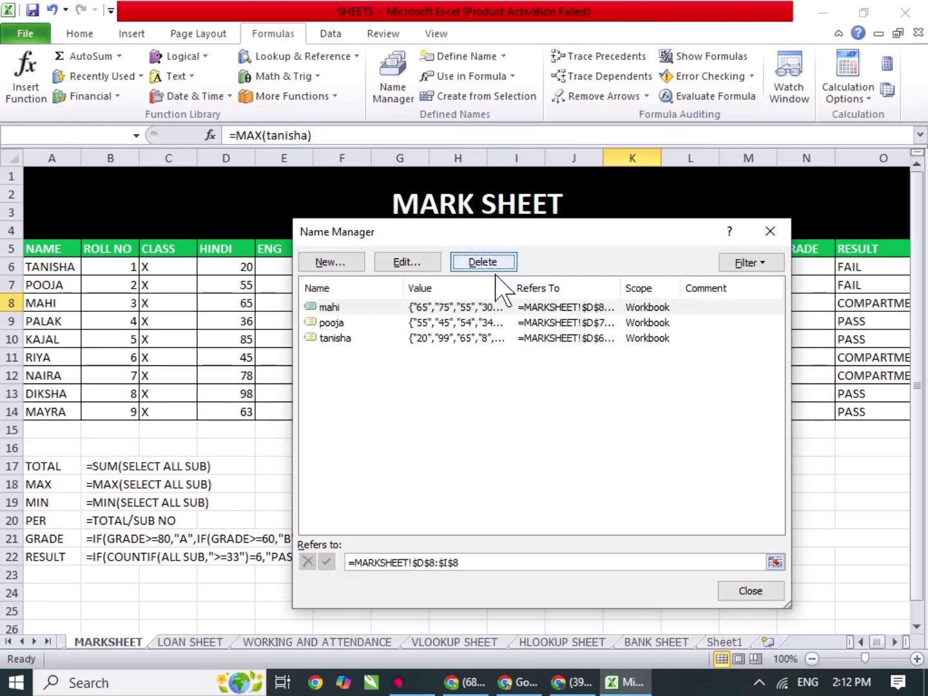
{"action": "left_click", "coordinate": [429, 389]}
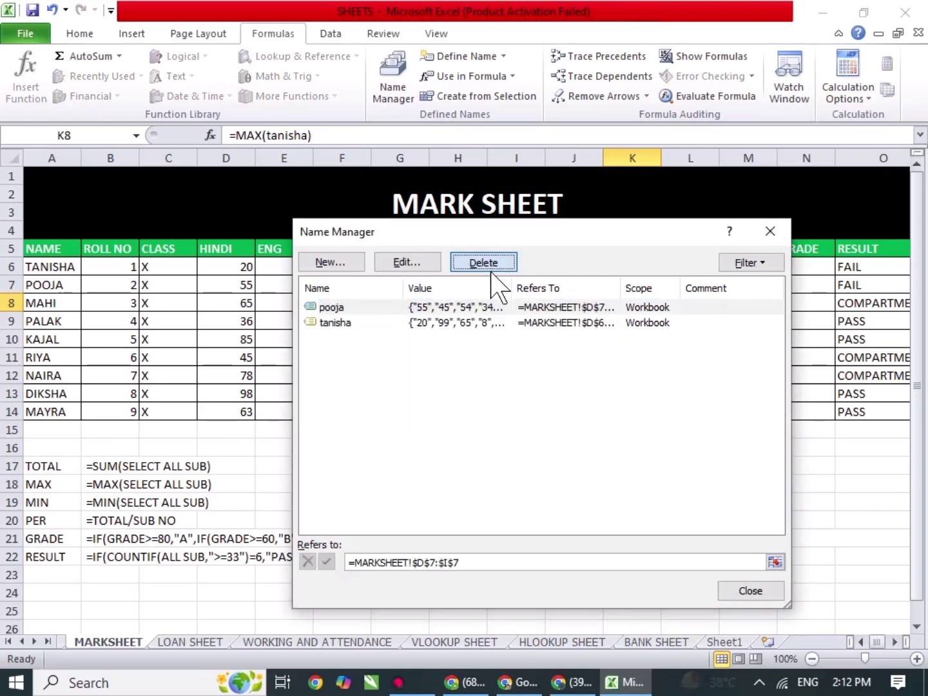
{"action": "left_click", "coordinate": [491, 268]}
{"action": "left_click", "coordinate": [444, 387]}
{"action": "left_click", "coordinate": [412, 308]}
{"action": "left_click", "coordinate": [484, 261]}
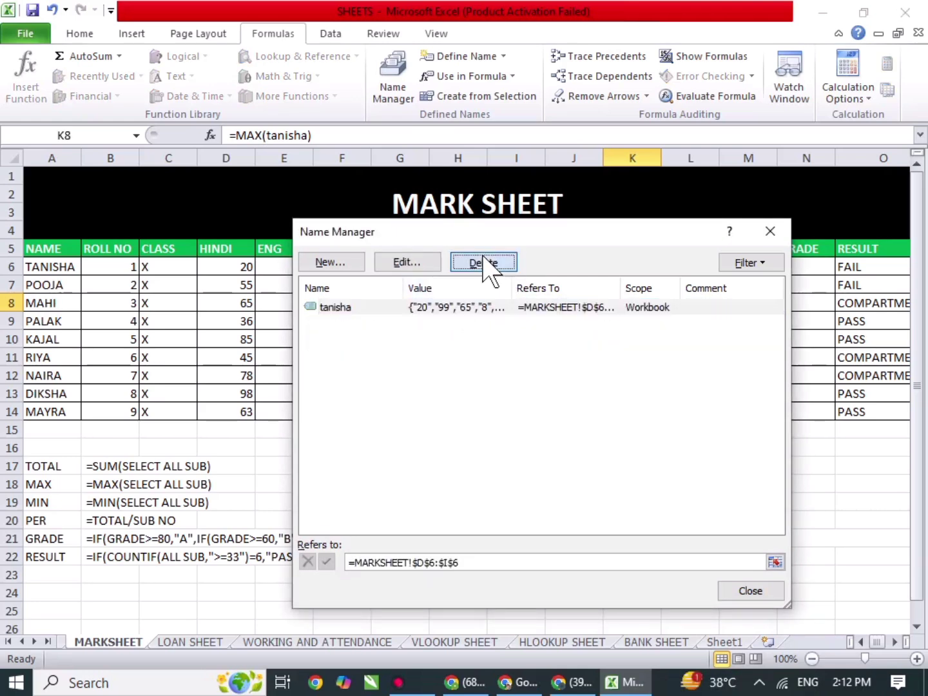
{"action": "left_click", "coordinate": [447, 385]}
{"action": "left_click", "coordinate": [770, 234]}
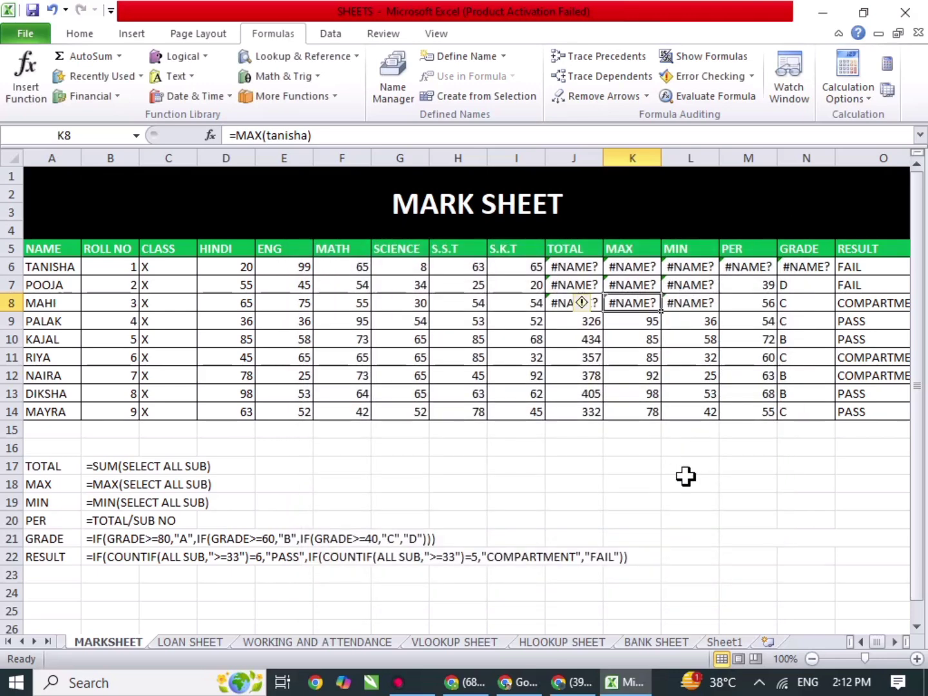
Examine how the TOTAL, MAX, MIN and PER cells that depend on the deleted names now evaluate, including the SUM formula in J6
{"action": "left_click", "coordinate": [686, 499]}
{"action": "left_click_drag", "start_coordinate": [587, 267], "coordinate": [705, 300]}
{"action": "left_click", "coordinate": [739, 264]}
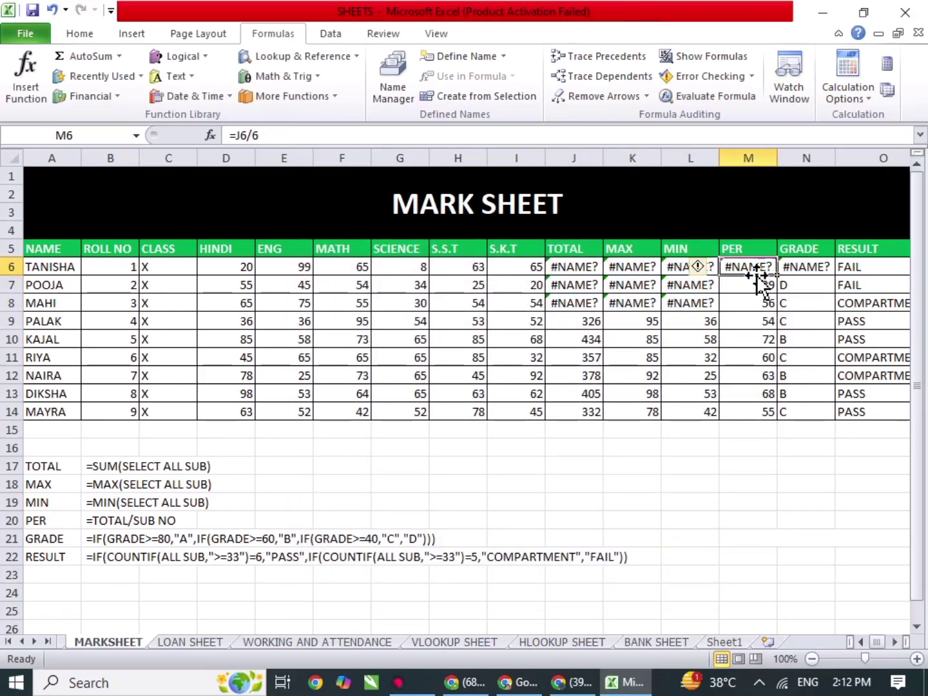
{"action": "left_click", "coordinate": [701, 334]}
{"action": "left_click", "coordinate": [558, 267]}
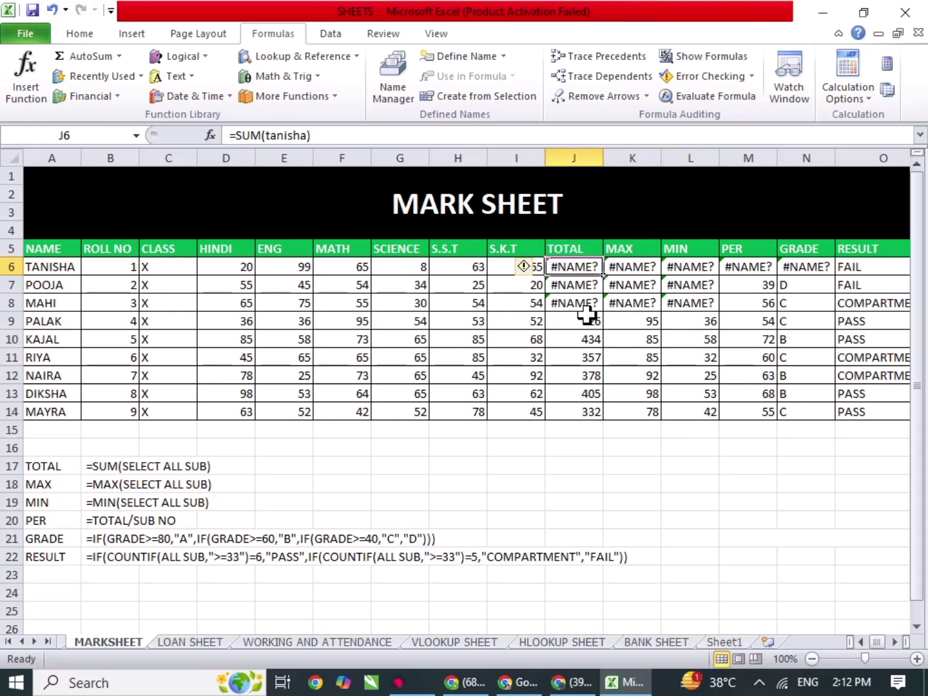
{"action": "double_click", "coordinate": [586, 268]}
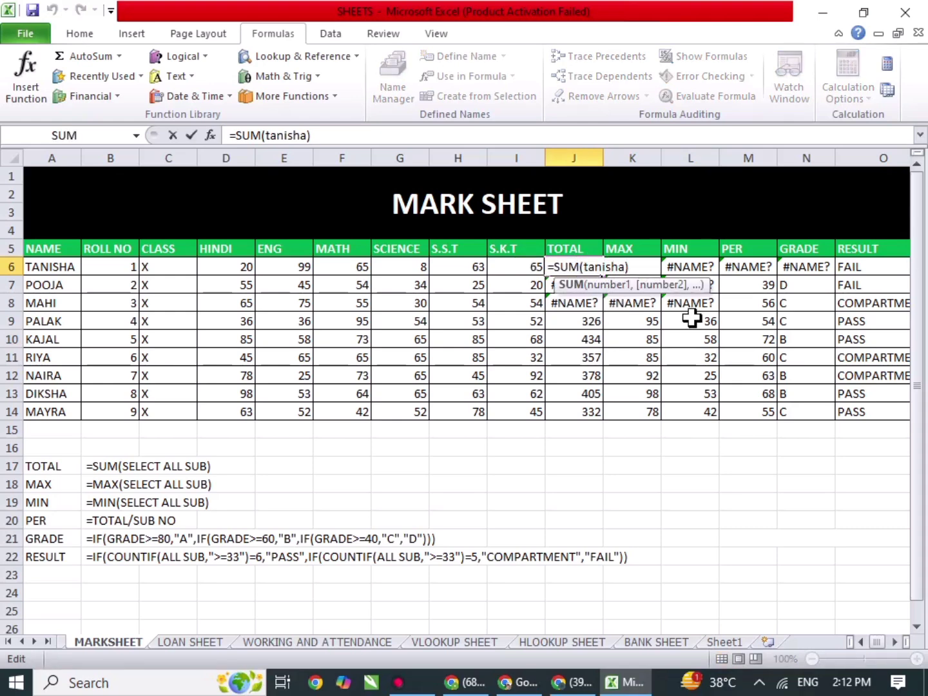
{"action": "key", "text": "Return"}
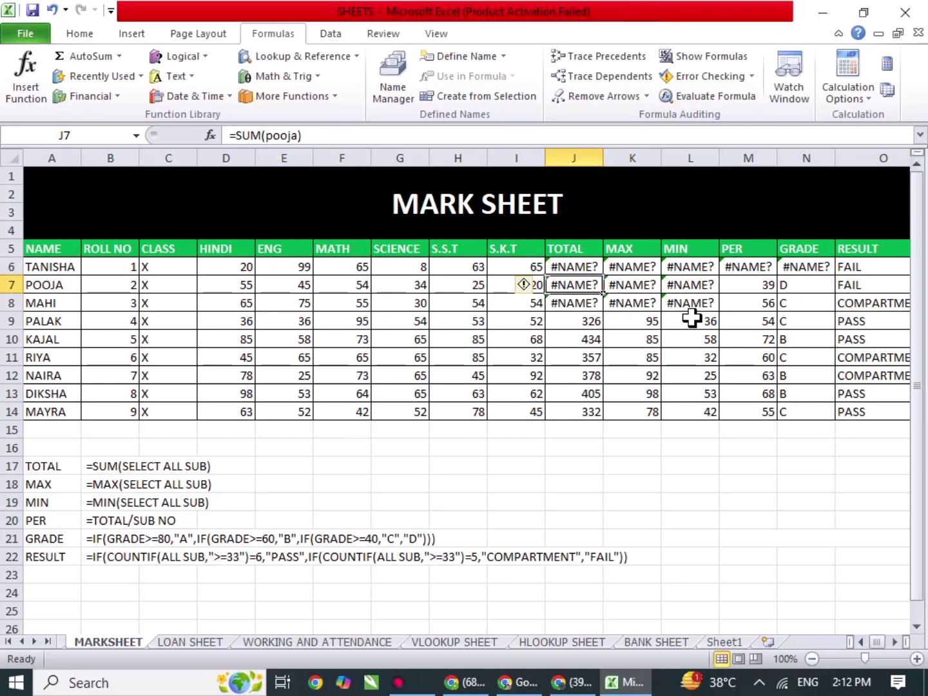
Try to re-enter the SUM formula in J7 using the second student's deleted name
{"action": "type", "text": "=SUM("}
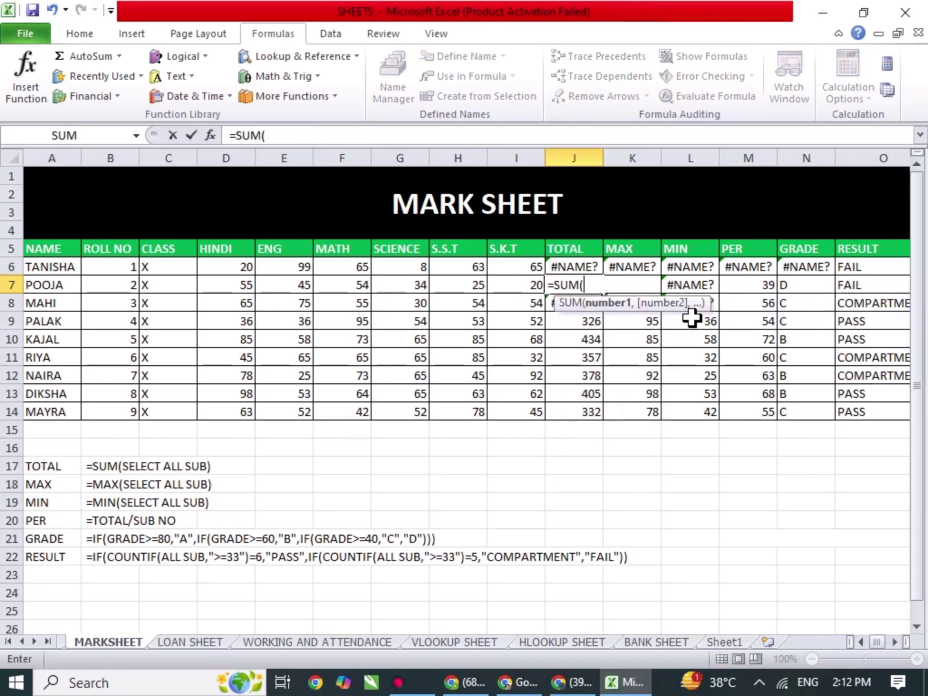
{"action": "type", "text": "pooja"}
{"action": "key", "text": "Return"}
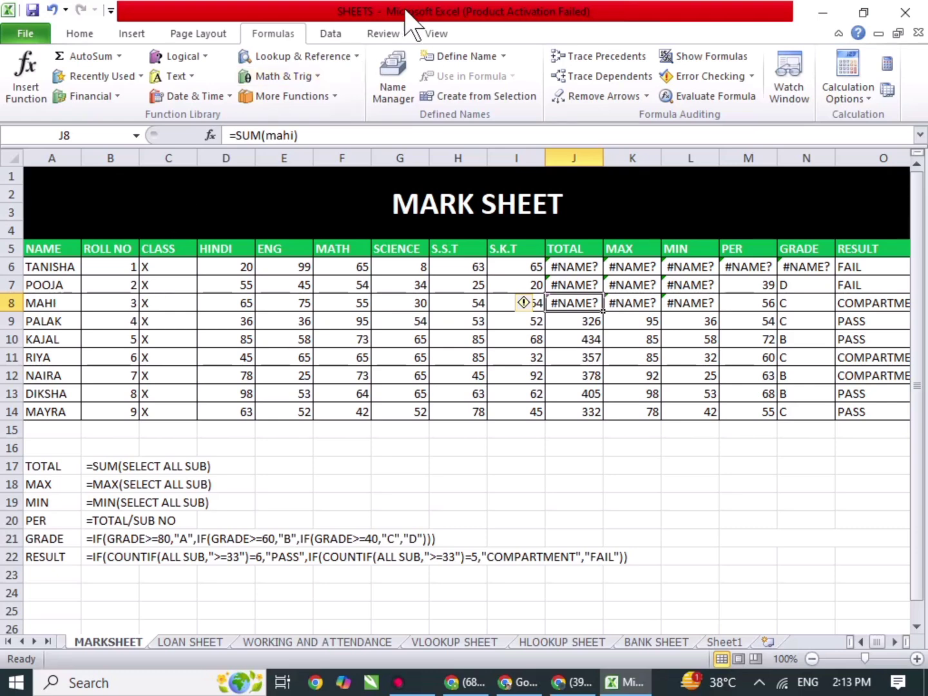
Clear the TOTAL, MAX and MIN formulas of the first three students in J6:L8
{"action": "left_click_drag", "start_coordinate": [583, 270], "coordinate": [679, 301]}
{"action": "key", "text": "Delete"}
{"action": "left_click", "coordinate": [683, 389]}
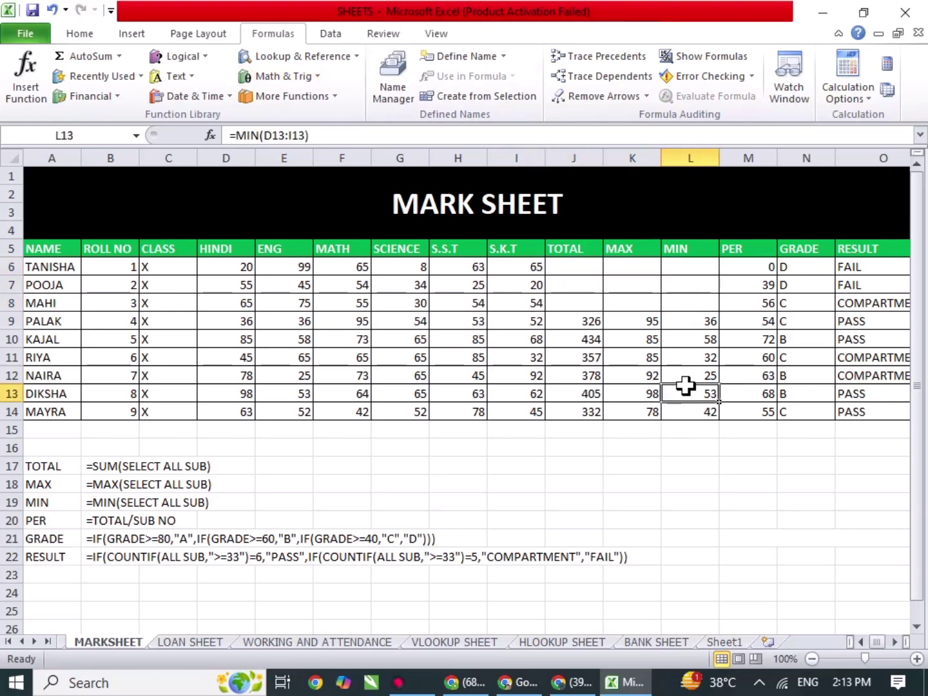
{"action": "left_click", "coordinate": [593, 271]}
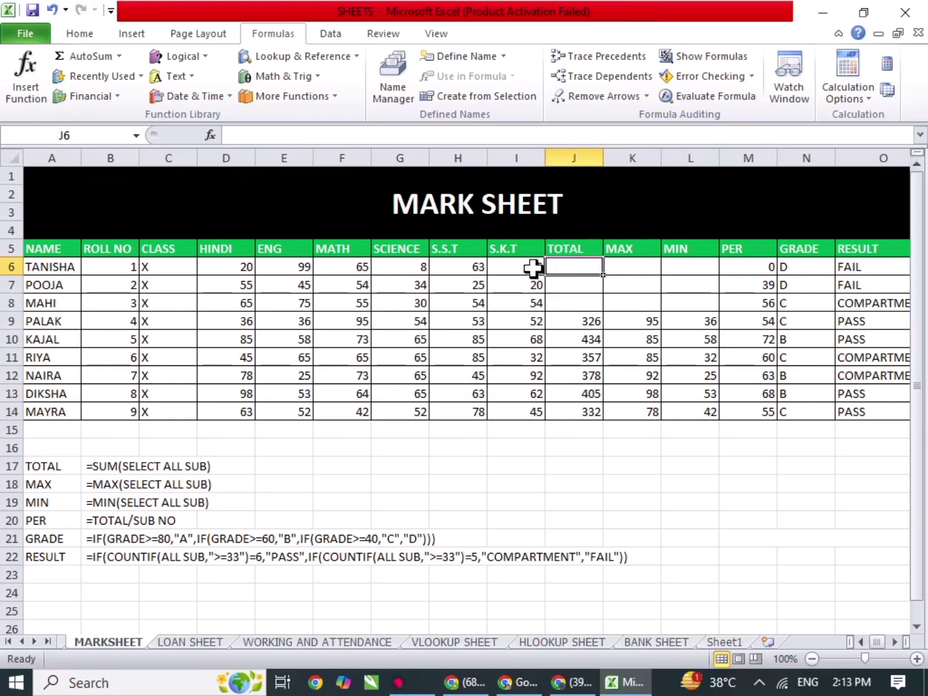
{"action": "left_click_drag", "start_coordinate": [225, 265], "coordinate": [492, 270]}
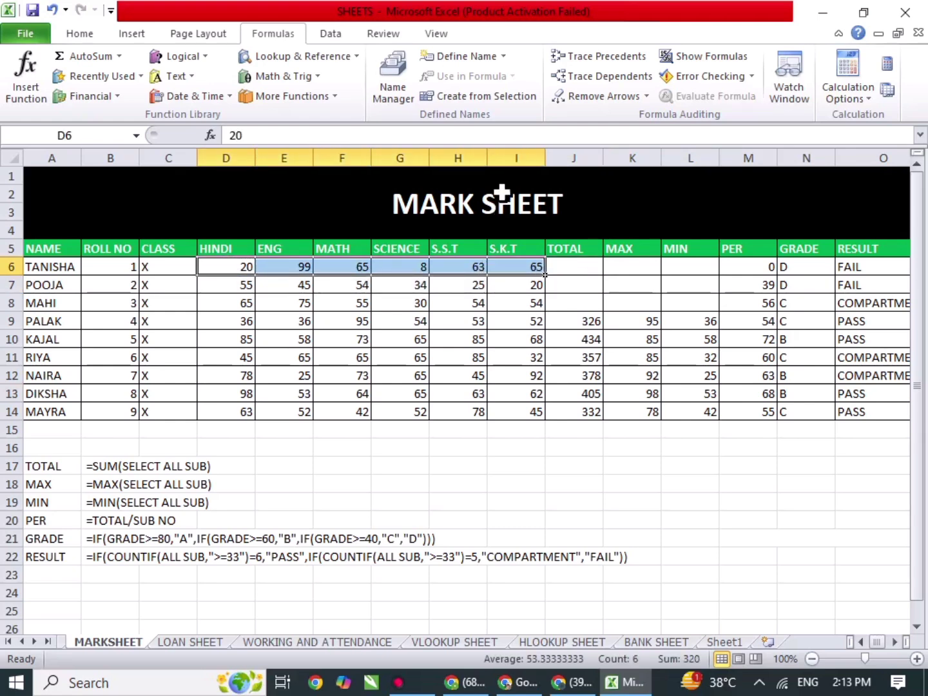
{"action": "left_click", "coordinate": [453, 98]}
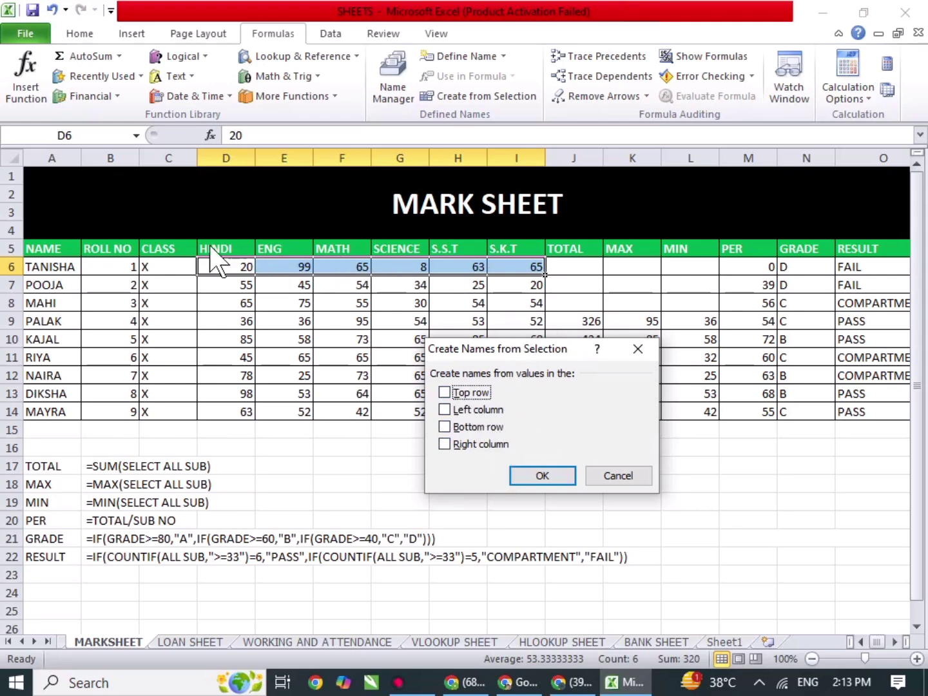
{"action": "left_click", "coordinate": [617, 476]}
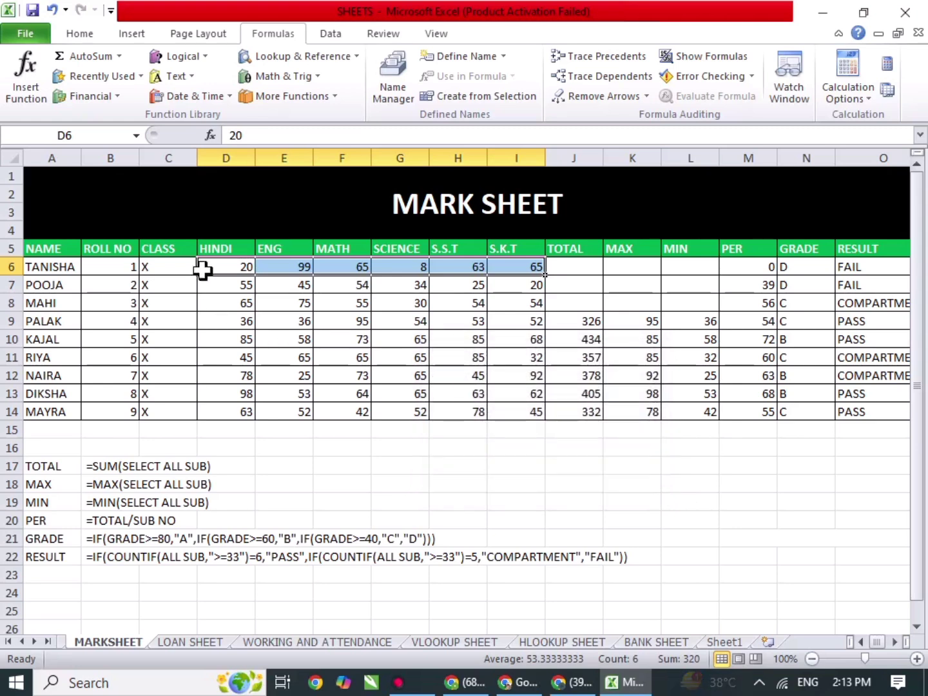
Create a defined name for the HINDI marks from selection D5:D14, taking the name from the top row
{"action": "left_click", "coordinate": [219, 267]}
{"action": "left_click_drag", "start_coordinate": [219, 267], "coordinate": [240, 410]}
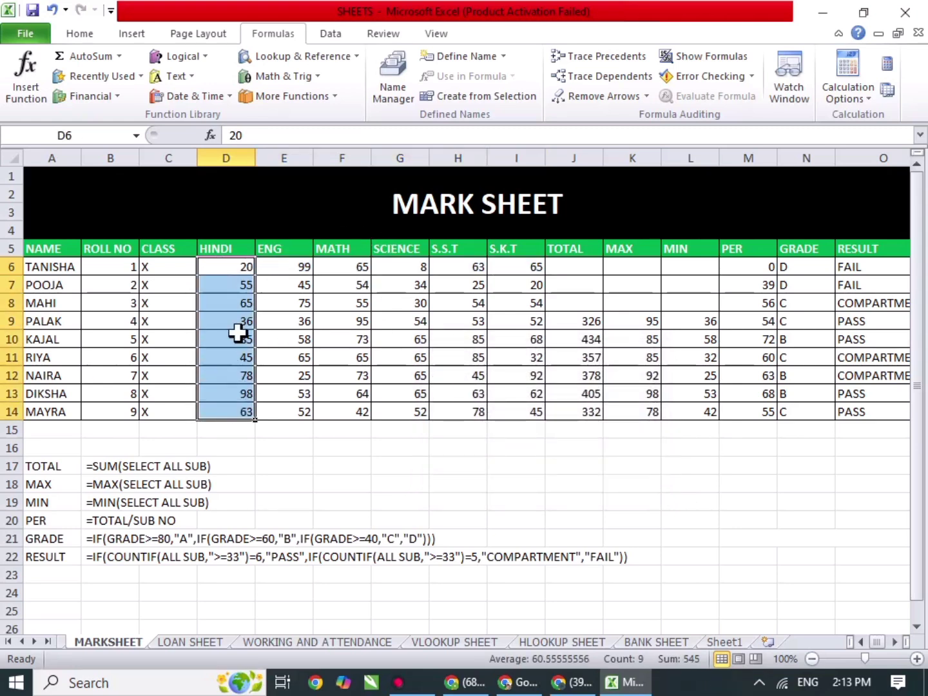
{"action": "left_click_drag", "start_coordinate": [240, 251], "coordinate": [242, 413]}
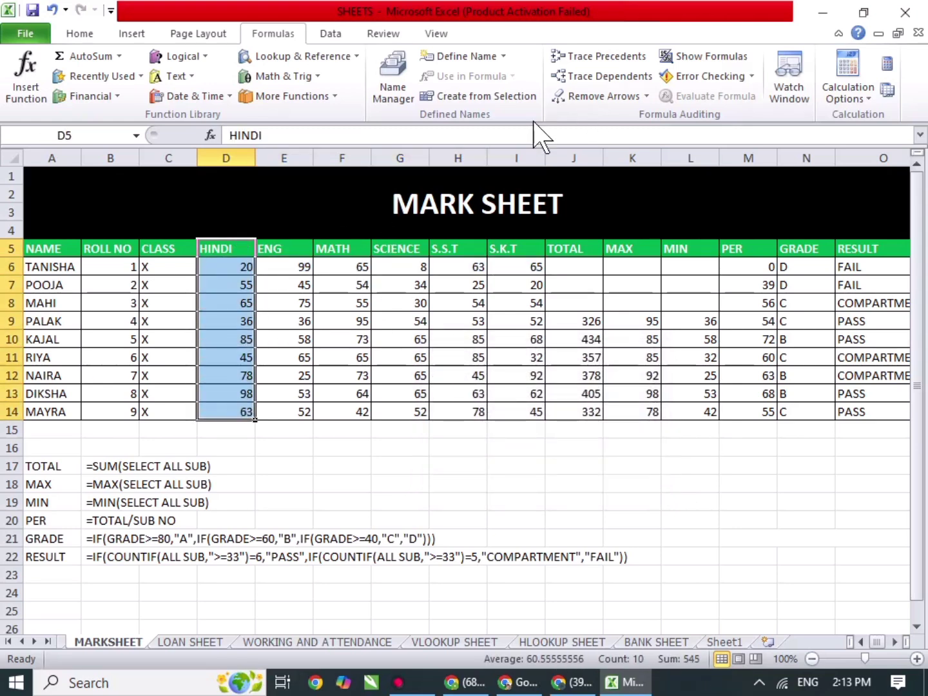
{"action": "left_click", "coordinate": [488, 96]}
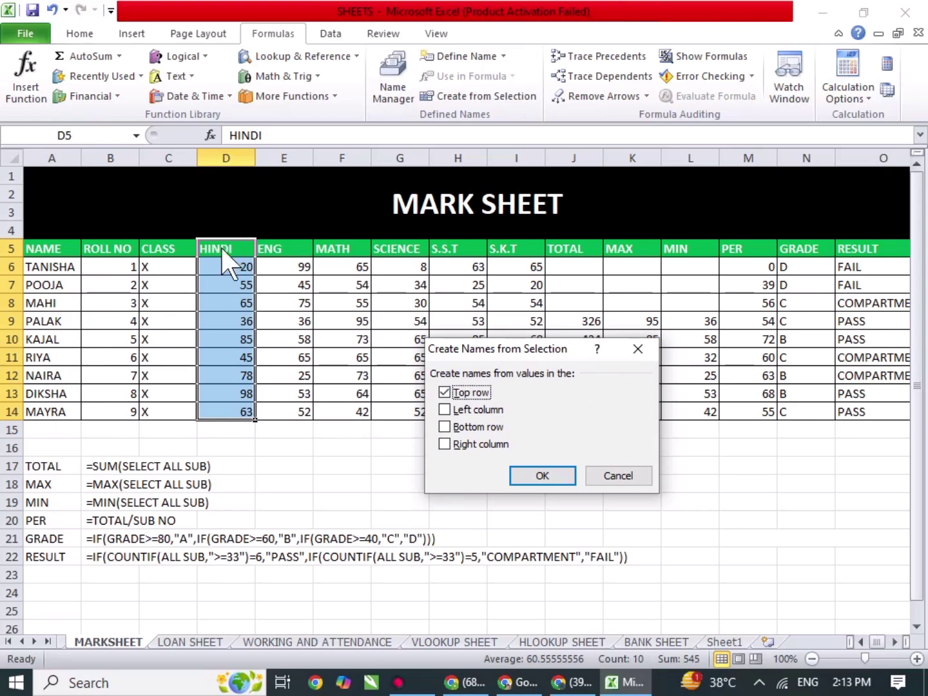
{"action": "left_click", "coordinate": [534, 472]}
Total the Hindi marks in K17 with a SUM formula that uses the HINDI name
{"action": "left_click", "coordinate": [627, 472]}
{"action": "type", "text": "="}
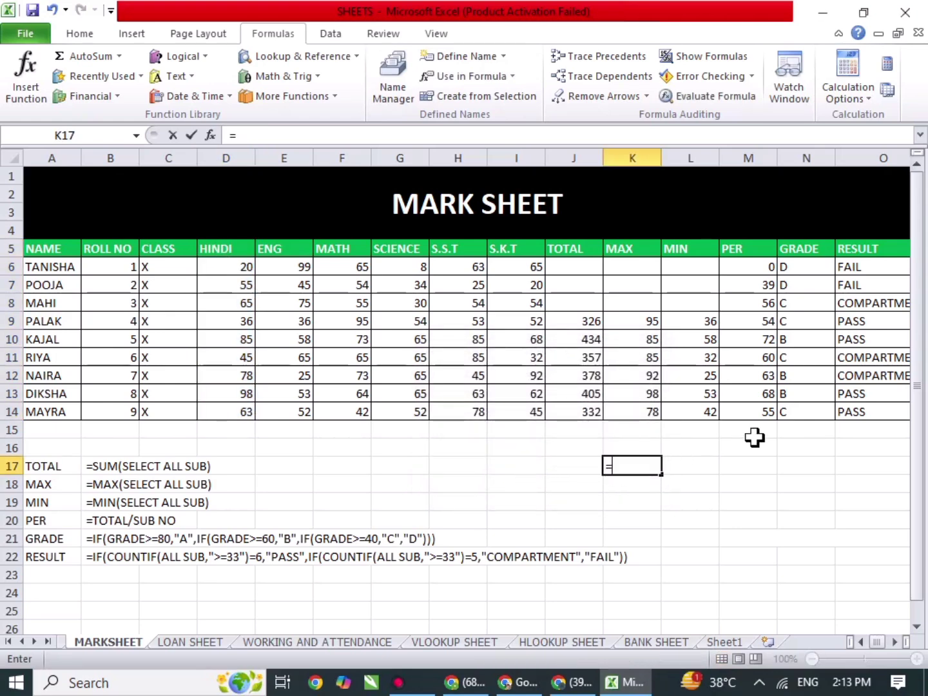
{"action": "type", "text": "SUM(hindi"}
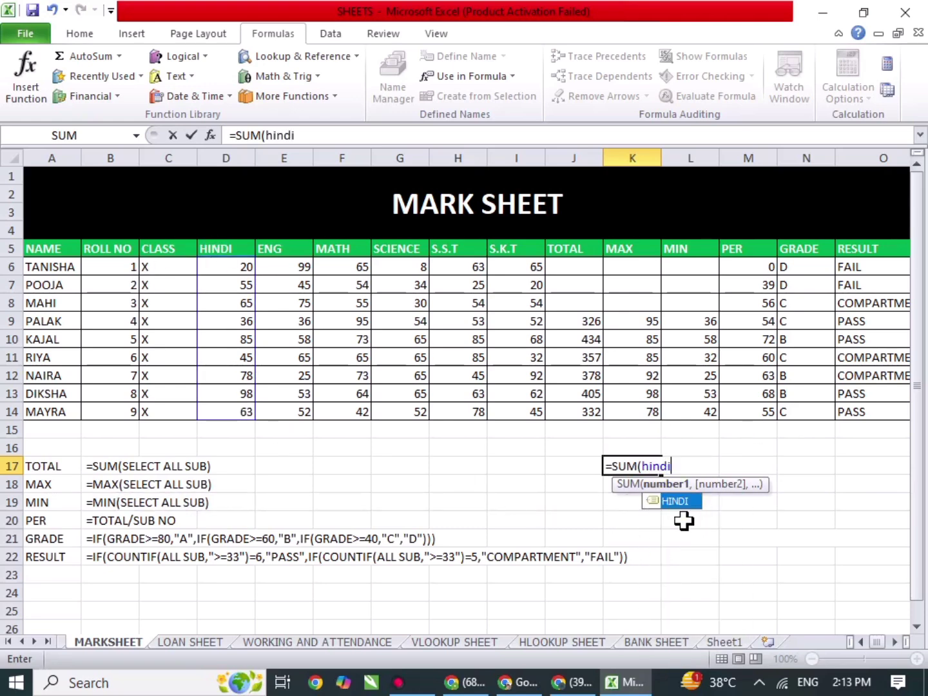
{"action": "key", "text": "Return"}
{"action": "left_click", "coordinate": [645, 468]}
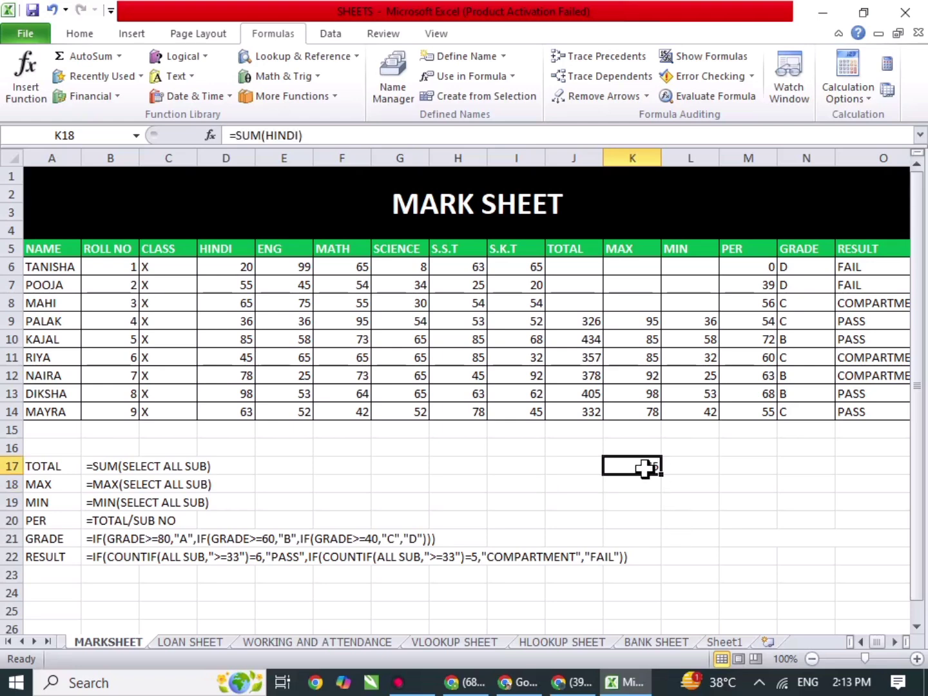
Clear the Hindi total from K17 and delete the HINDI name in the Name Manager
{"action": "key", "text": "Delete"}
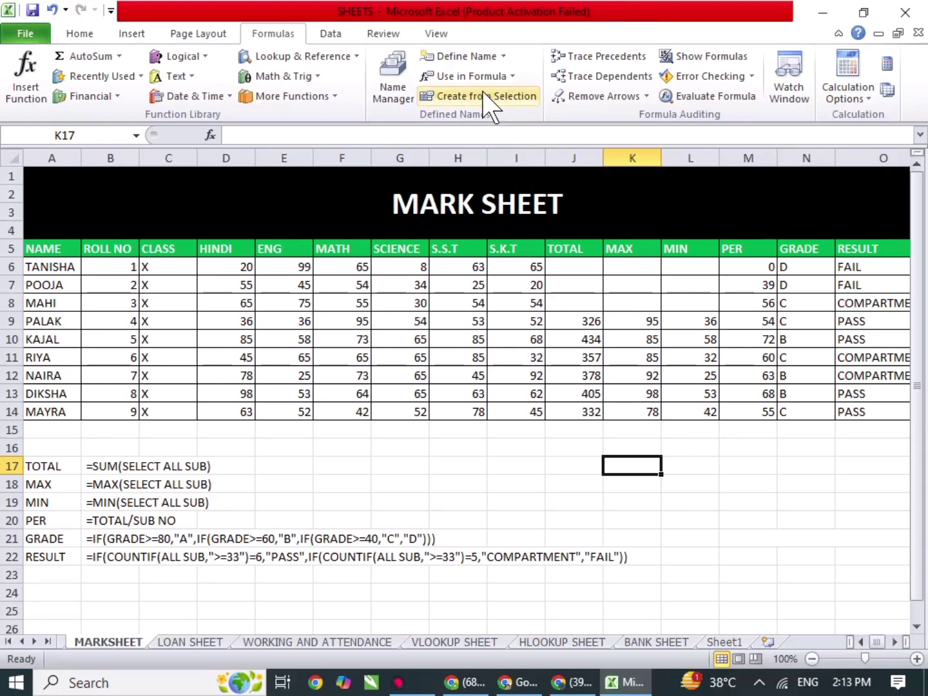
{"action": "left_click", "coordinate": [393, 90]}
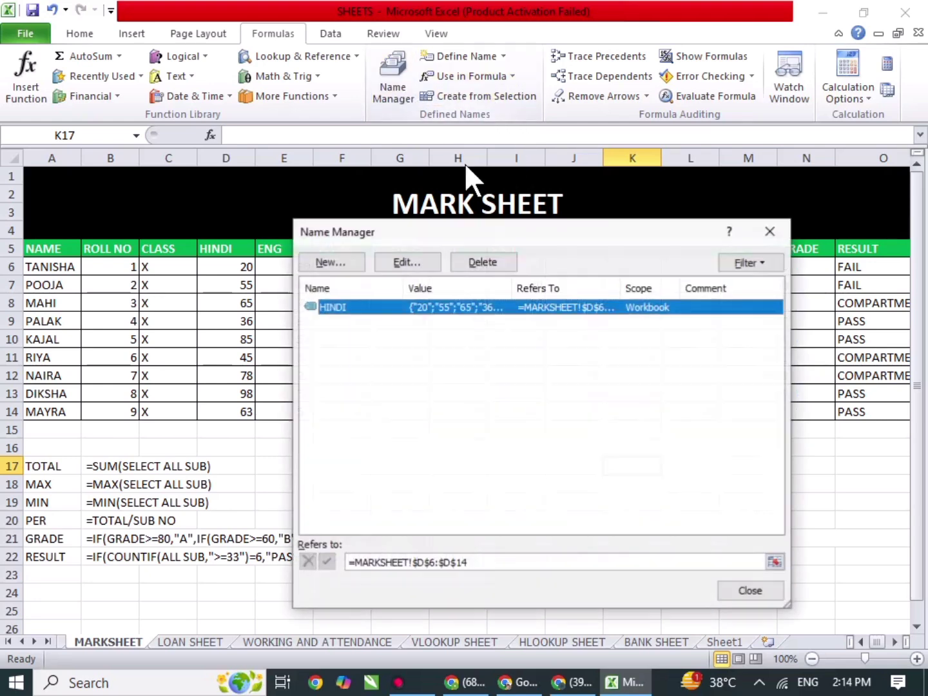
{"action": "left_click", "coordinate": [477, 261]}
{"action": "left_click", "coordinate": [430, 390]}
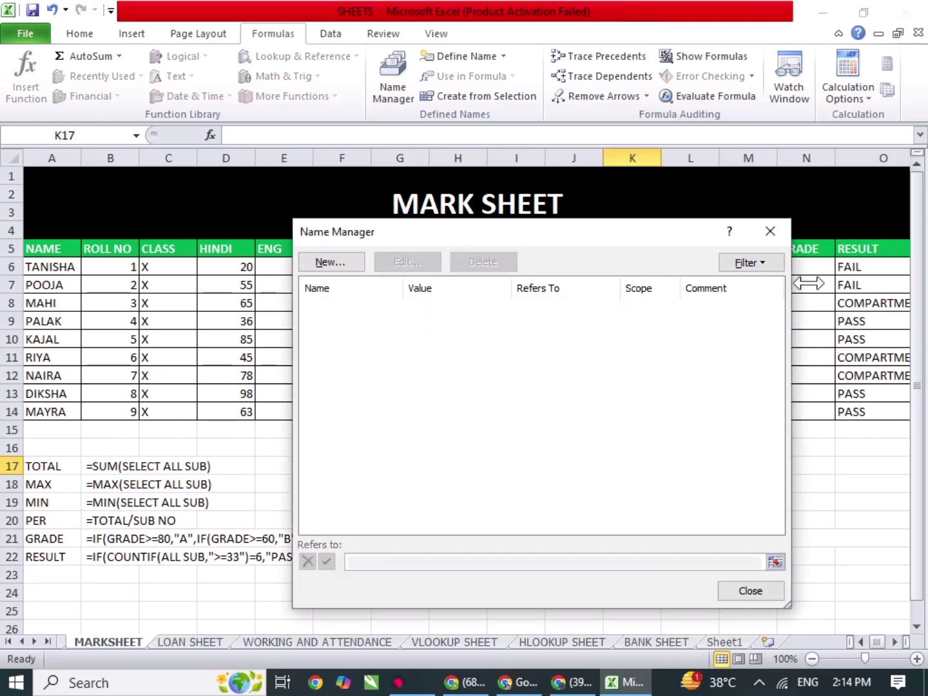
{"action": "left_click", "coordinate": [770, 232]}
{"action": "left_click", "coordinate": [683, 499]}
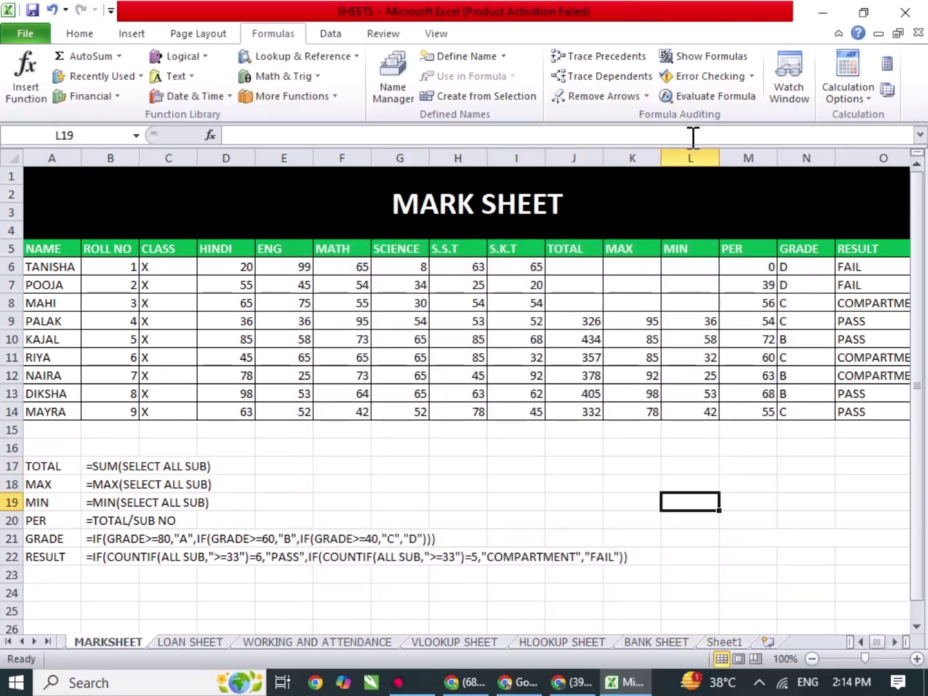
Enter the formula =E8+F10+H11+F13 in J17 to add marks from scattered cells
{"action": "left_click", "coordinate": [583, 463]}
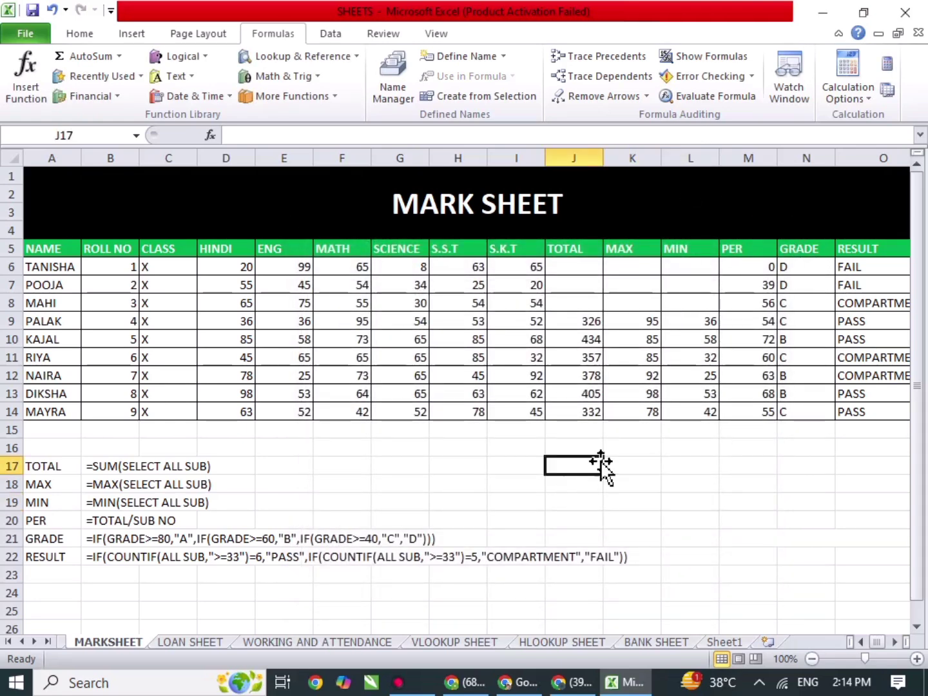
{"action": "type", "text": "="}
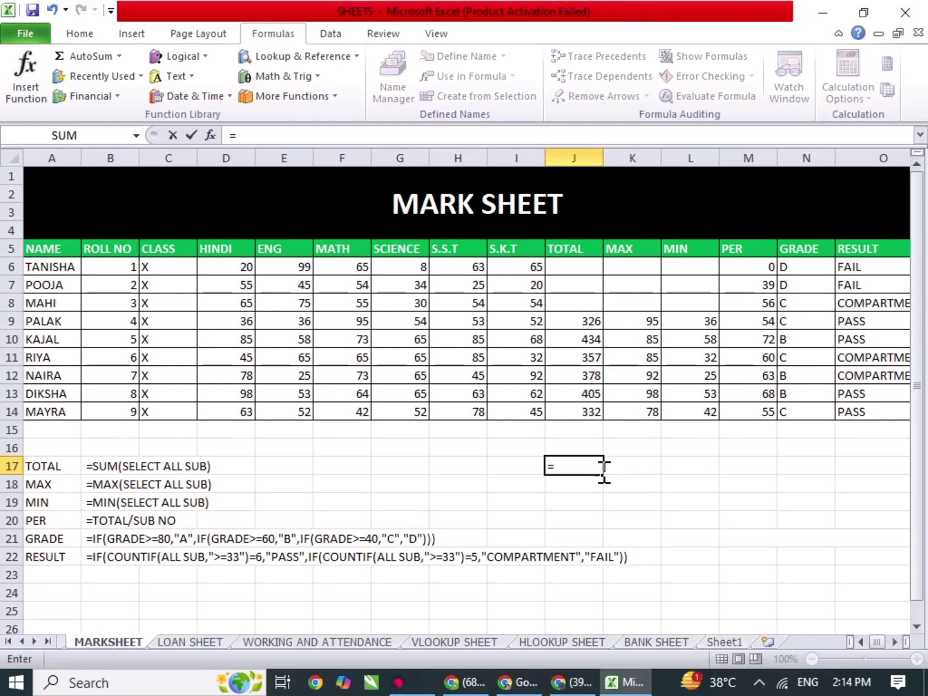
{"action": "left_click", "coordinate": [282, 302]}
{"action": "type", "text": "+"}
{"action": "left_click", "coordinate": [363, 338]}
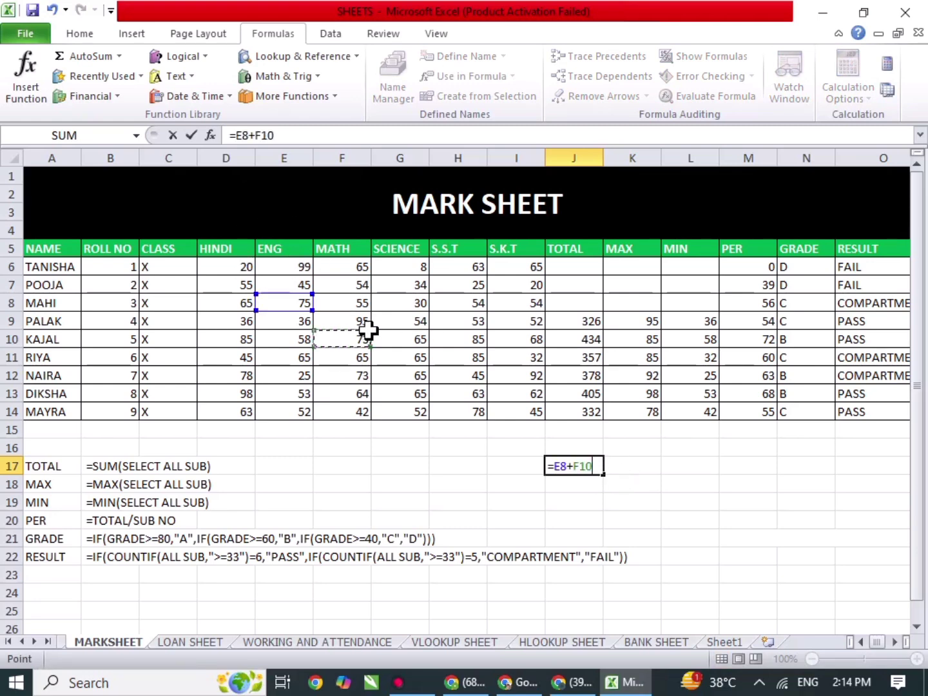
{"action": "type", "text": "+"}
{"action": "left_click", "coordinate": [444, 356]}
{"action": "type", "text": "+"}
{"action": "left_click", "coordinate": [351, 392]}
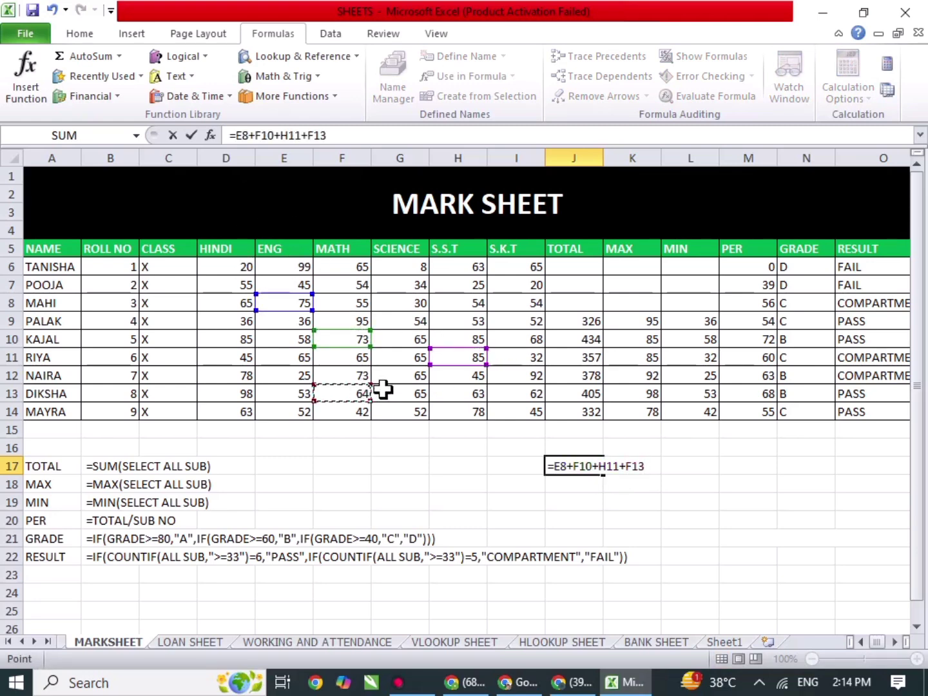
{"action": "key", "text": "Return"}
Enter the formula =D6+E12+D12+G8 in J18
{"action": "type", "text": "="}
{"action": "left_click", "coordinate": [240, 267]}
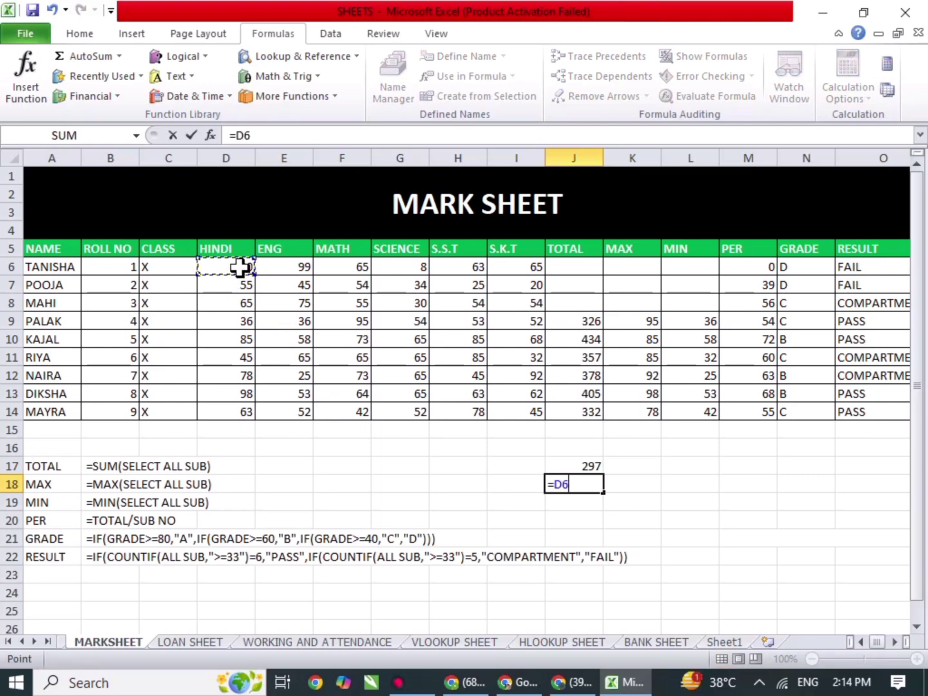
{"action": "type", "text": "+"}
{"action": "left_click", "coordinate": [308, 375]}
{"action": "type", "text": "+"}
{"action": "left_click", "coordinate": [219, 368]}
{"action": "type", "text": "+"}
{"action": "left_click", "coordinate": [413, 304]}
{"action": "key", "text": "Return"}
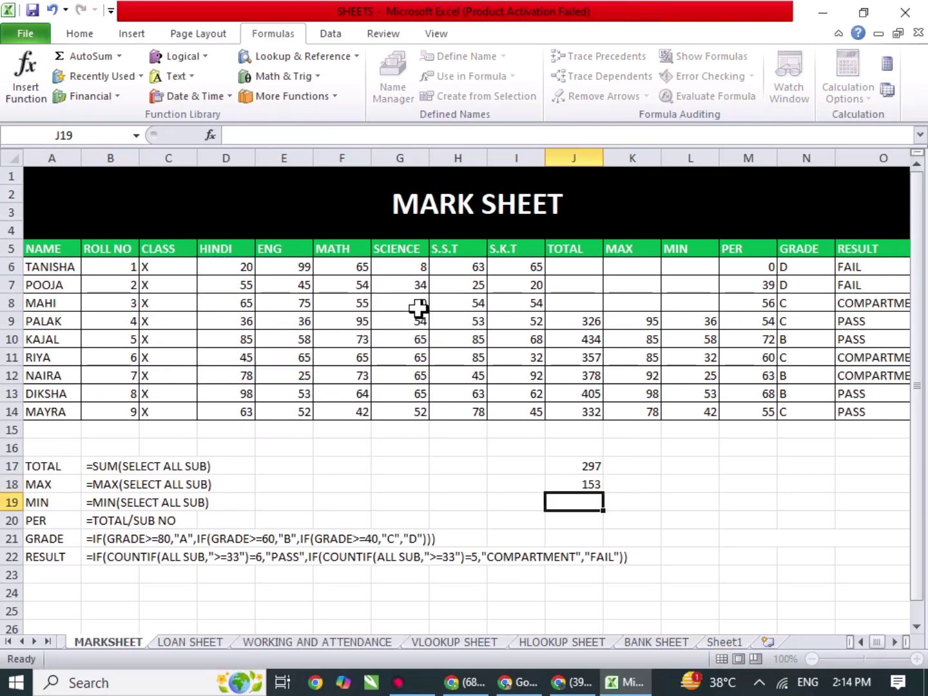
Enter the formula =H6+G9+E11 in J19
{"action": "type", "text": "="}
{"action": "left_click", "coordinate": [430, 268]}
{"action": "type", "text": "+"}
{"action": "left_click", "coordinate": [412, 321]}
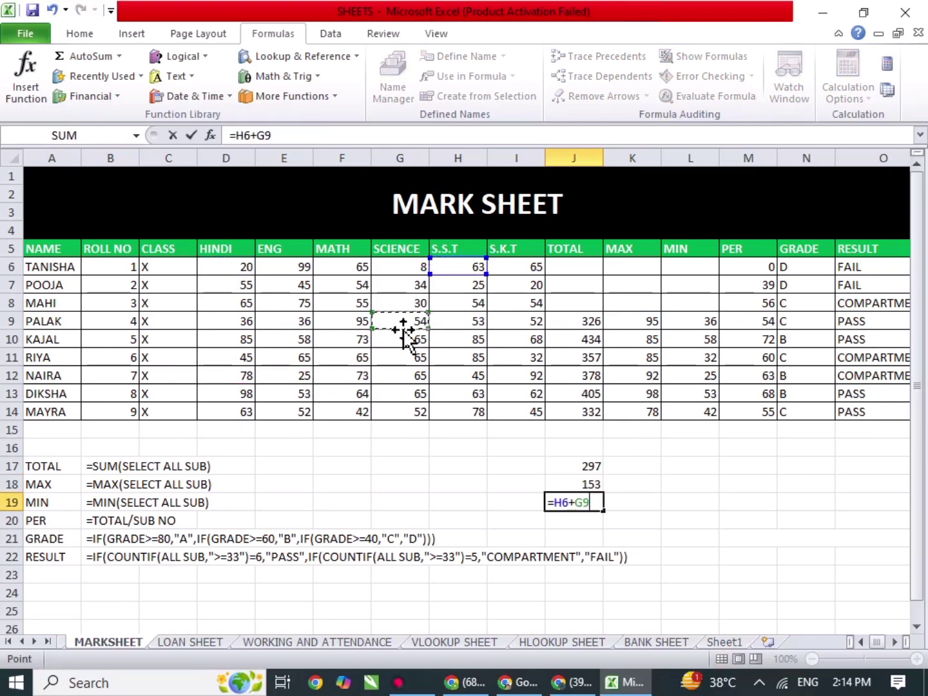
{"action": "type", "text": "+"}
{"action": "left_click", "coordinate": [307, 356]}
{"action": "key", "text": "Return"}
Enter the formula =G13+E13+F9 in K16
{"action": "left_click", "coordinate": [652, 449]}
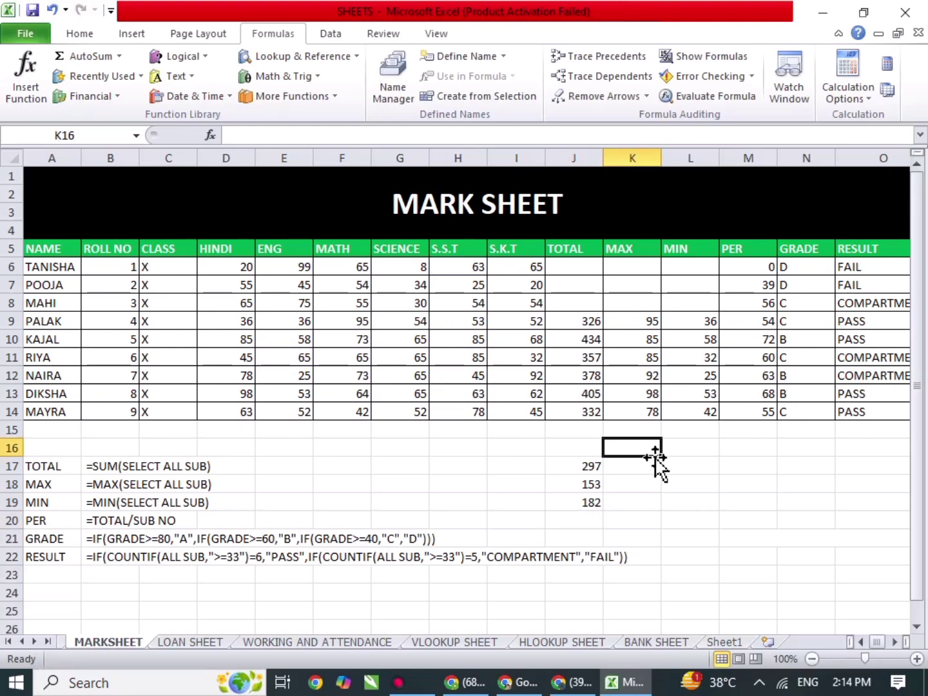
{"action": "type", "text": "="}
{"action": "left_click", "coordinate": [397, 387]}
{"action": "type", "text": "+"}
{"action": "left_click", "coordinate": [297, 389]}
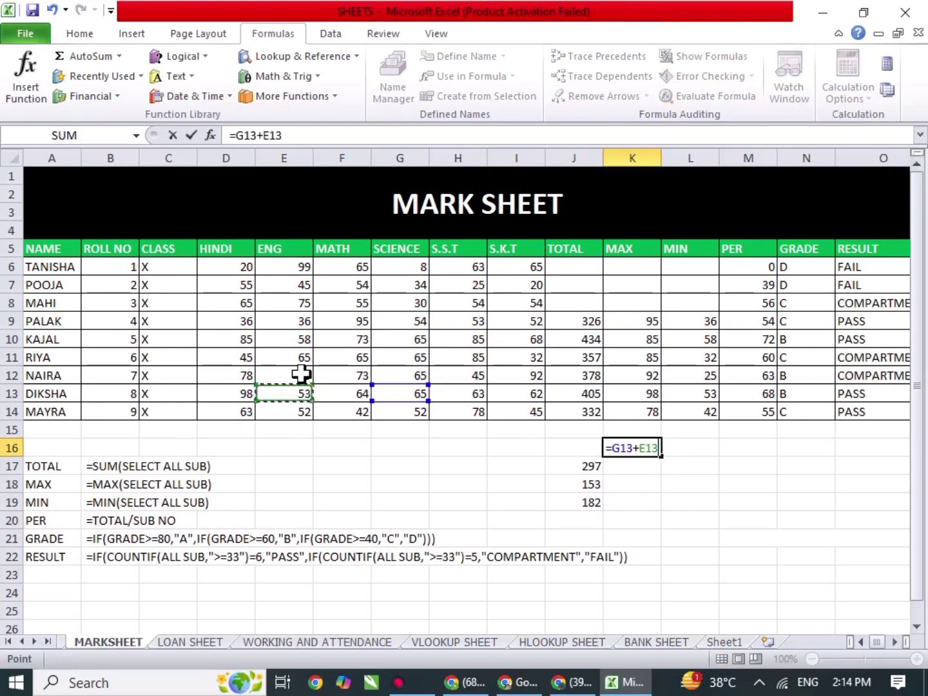
{"action": "type", "text": "+"}
{"action": "left_click", "coordinate": [346, 320]}
{"action": "key", "text": "Return"}
Trace the precedents of the formula in J17
{"action": "left_click", "coordinate": [669, 501]}
{"action": "left_click", "coordinate": [558, 469]}
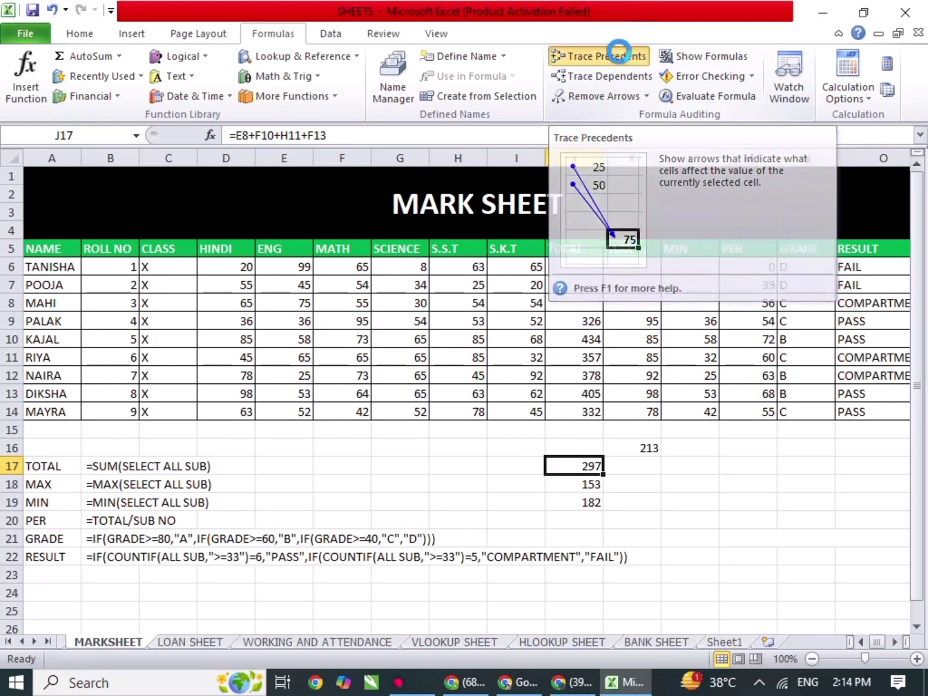
{"action": "left_click", "coordinate": [615, 56]}
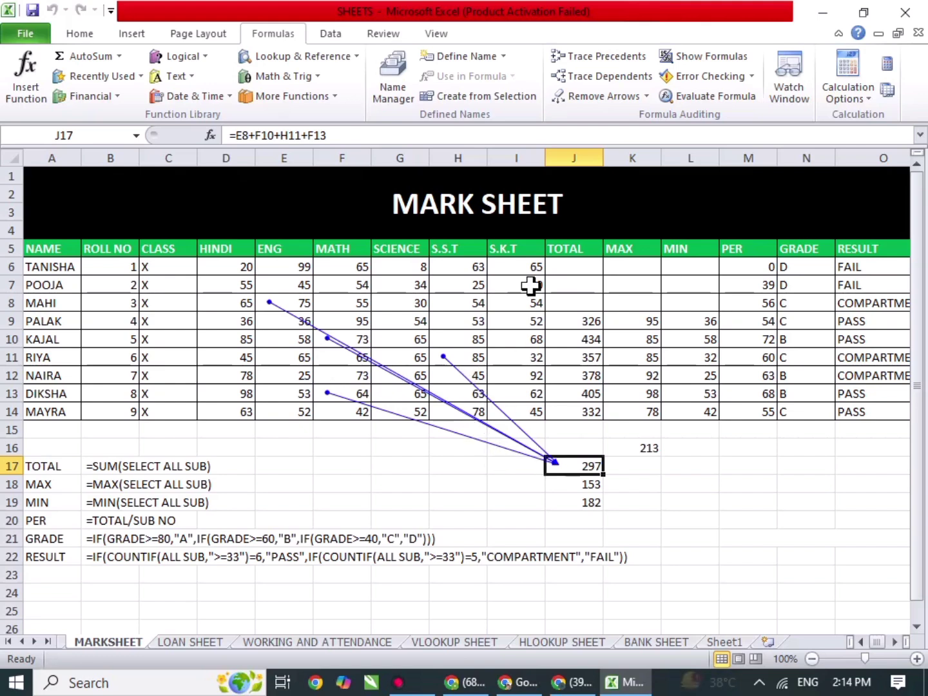
Trace the dependents of the Hindi mark in D6, and remove all tracing arrows from the sheet
{"action": "left_click", "coordinate": [225, 263]}
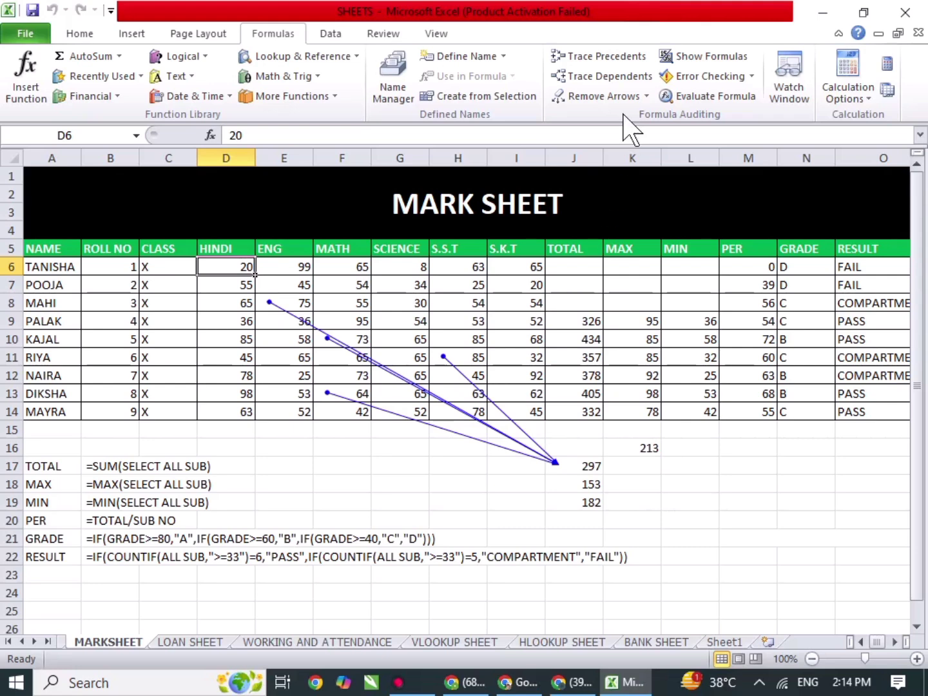
{"action": "left_click", "coordinate": [611, 76]}
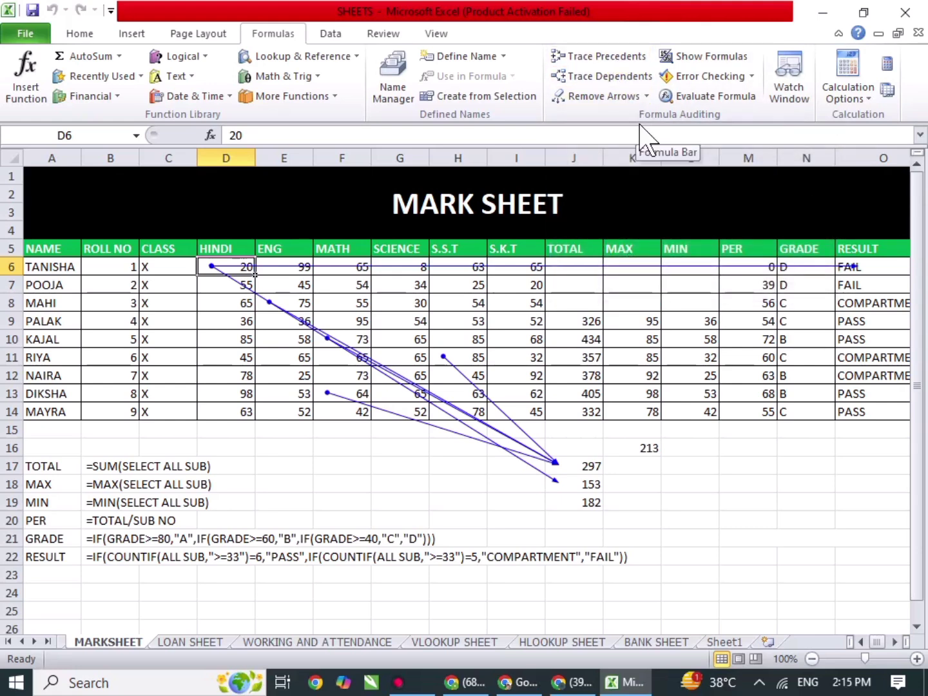
{"action": "left_click", "coordinate": [615, 97]}
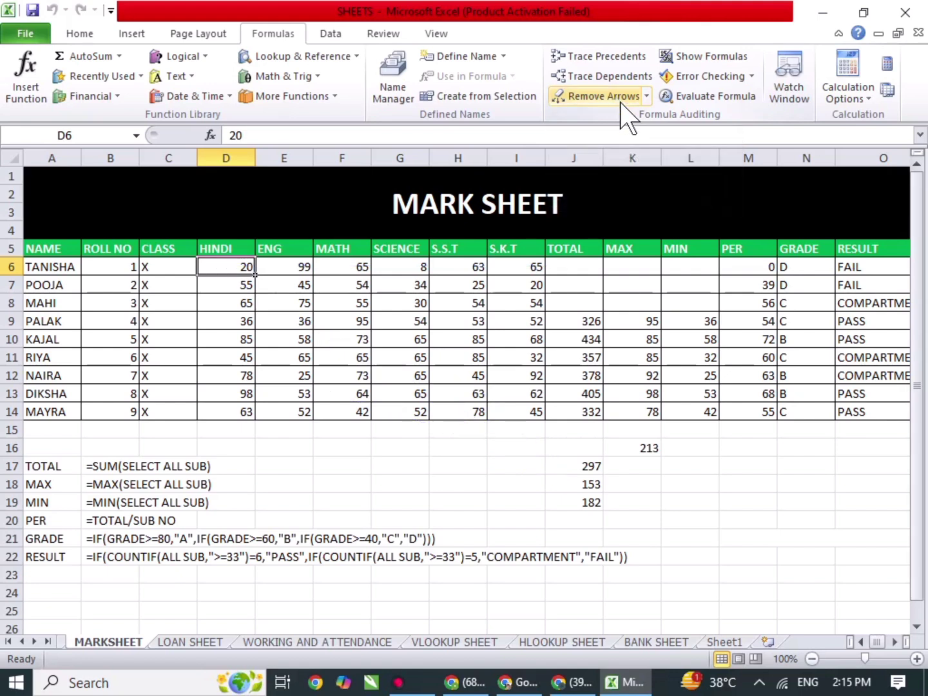
Clear the practice formulas from J16:L19 below the mark sheet
{"action": "left_click_drag", "start_coordinate": [684, 445], "coordinate": [591, 497]}
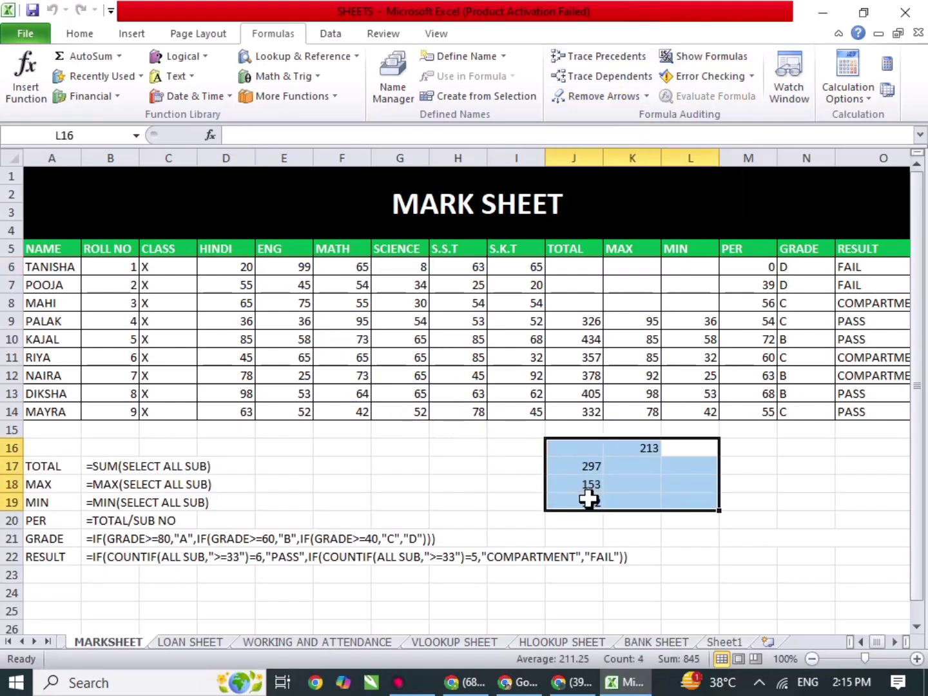
{"action": "key", "text": "Delete"}
{"action": "left_click", "coordinate": [749, 483]}
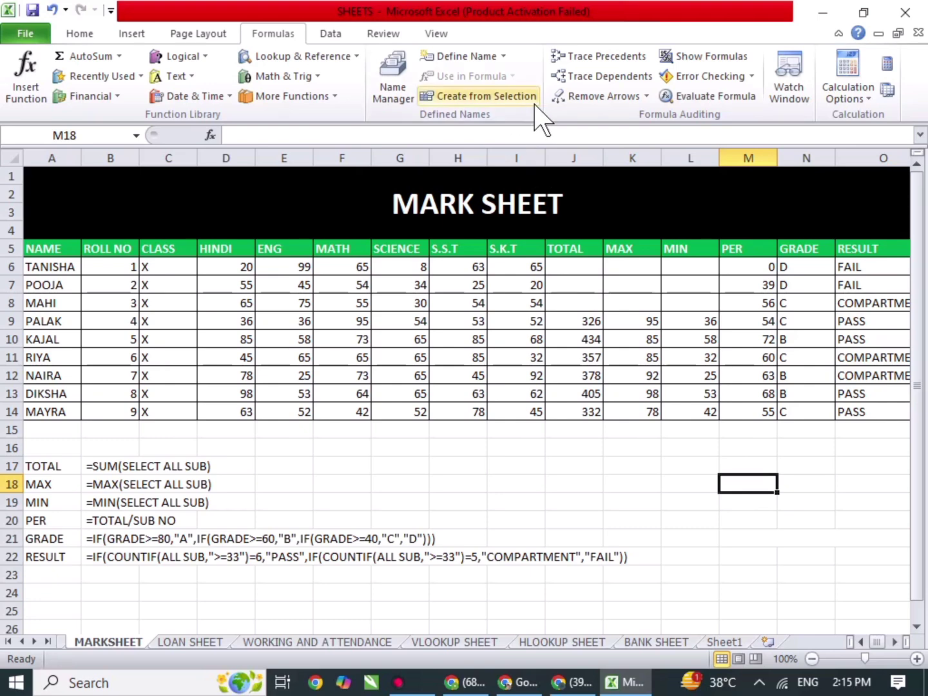
Show the sheet's formulas in the cells and examine those in the MAX to RESULT columns
{"action": "left_click", "coordinate": [701, 58]}
{"action": "left_click_drag", "start_coordinate": [603, 457], "coordinate": [908, 457]}
{"action": "left_click", "coordinate": [819, 522]}
{"action": "left_click", "coordinate": [619, 327]}
{"action": "left_click", "coordinate": [509, 359]}
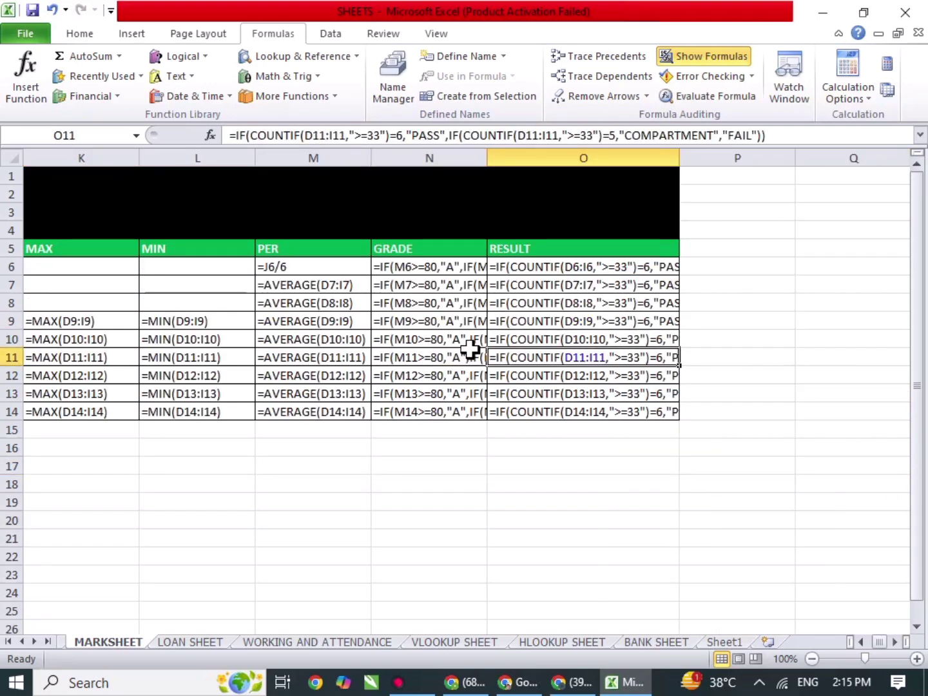
{"action": "double_click", "coordinate": [425, 320]}
{"action": "left_click", "coordinate": [296, 375]}
{"action": "left_click", "coordinate": [361, 319]}
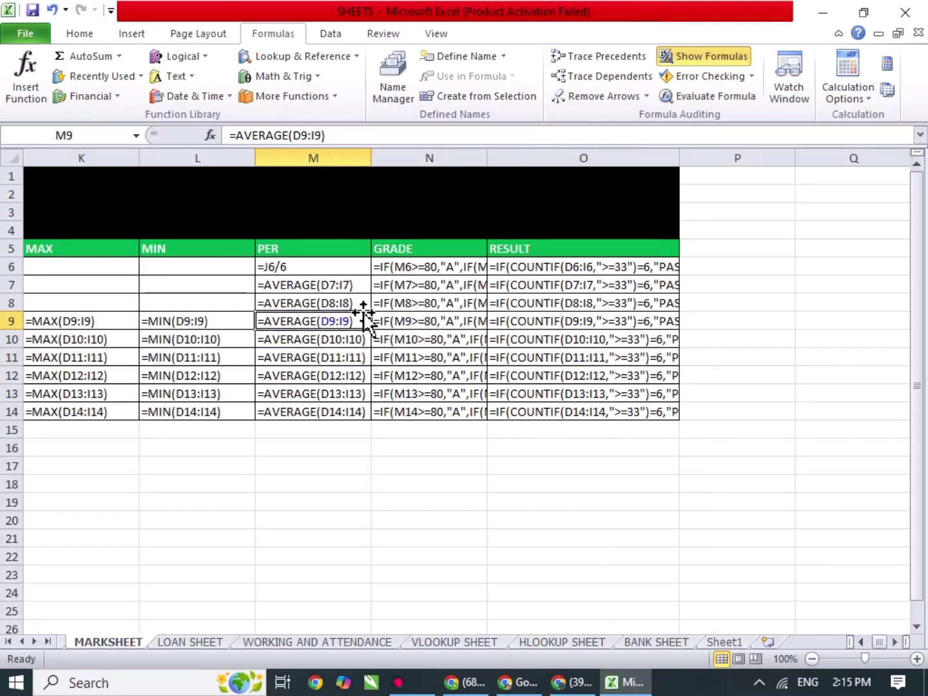
{"action": "left_click", "coordinate": [419, 321]}
{"action": "left_click", "coordinate": [517, 336]}
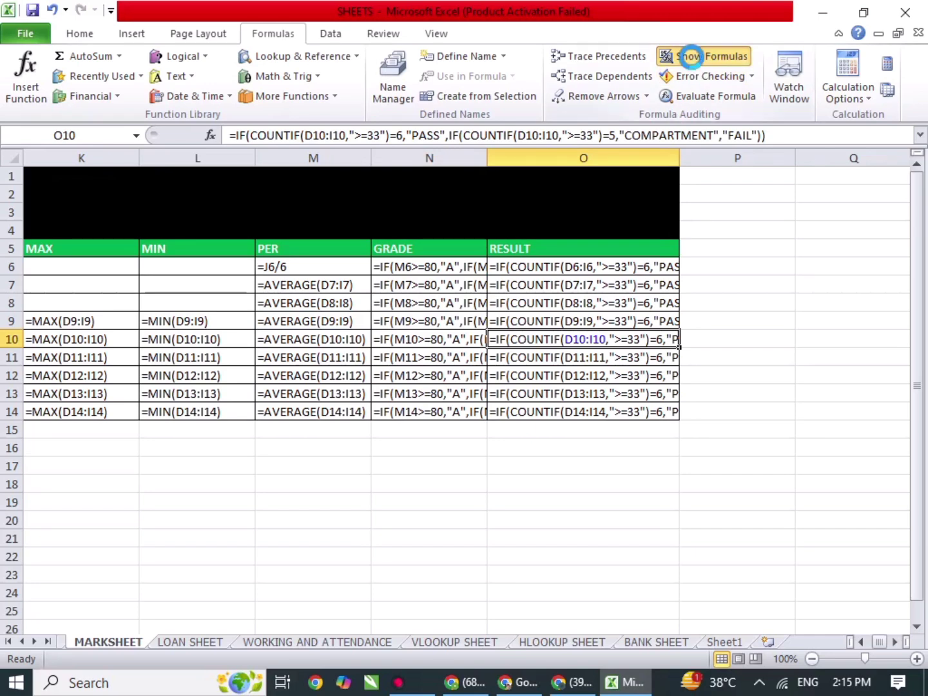
Turn off the formula display so the cells show their values again
{"action": "left_click", "coordinate": [691, 57]}
{"action": "left_click", "coordinate": [692, 57]}
{"action": "left_click", "coordinate": [693, 56]}
{"action": "left_click", "coordinate": [693, 57]}
{"action": "left_click", "coordinate": [693, 57]}
{"action": "left_click_drag", "start_coordinate": [496, 358], "coordinate": [8, 398]}
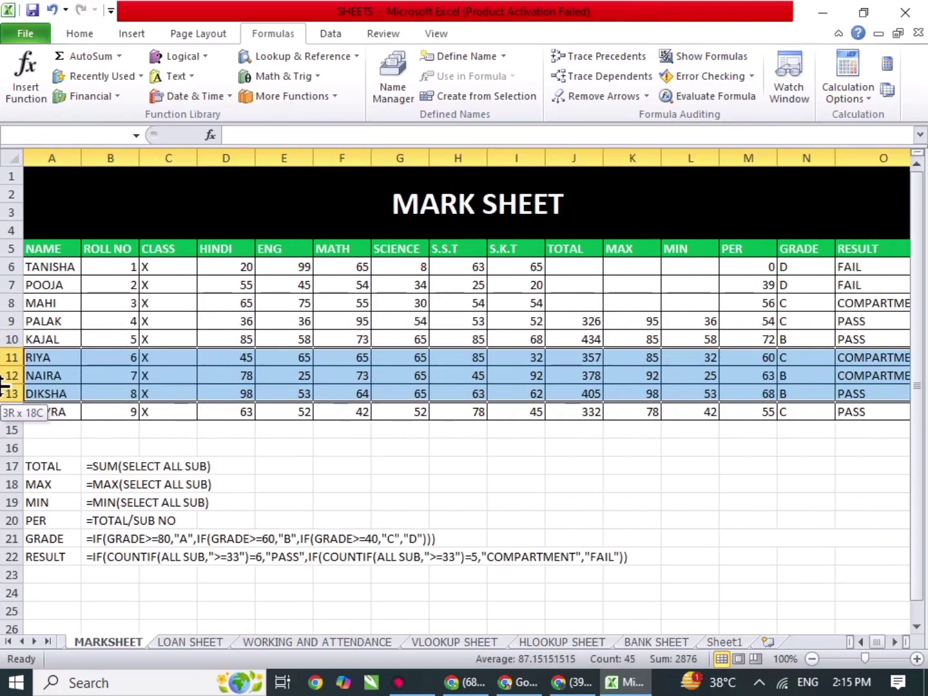
{"action": "left_click", "coordinate": [348, 484]}
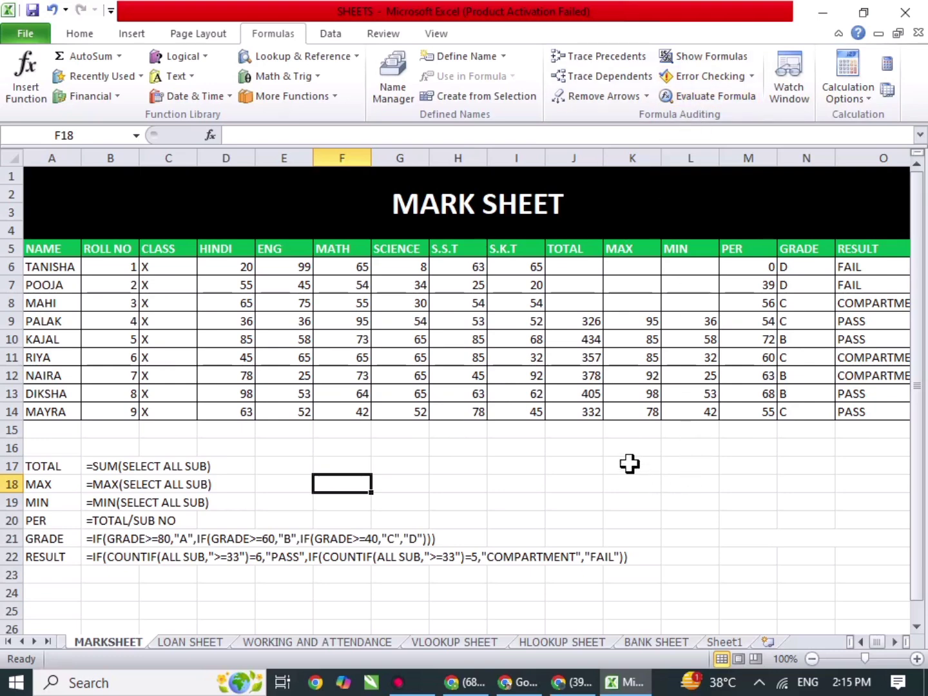
Total the first student's marks in J6 with a SUM formula over D6:I6
{"action": "left_click", "coordinate": [587, 268]}
{"action": "type", "text": "="}
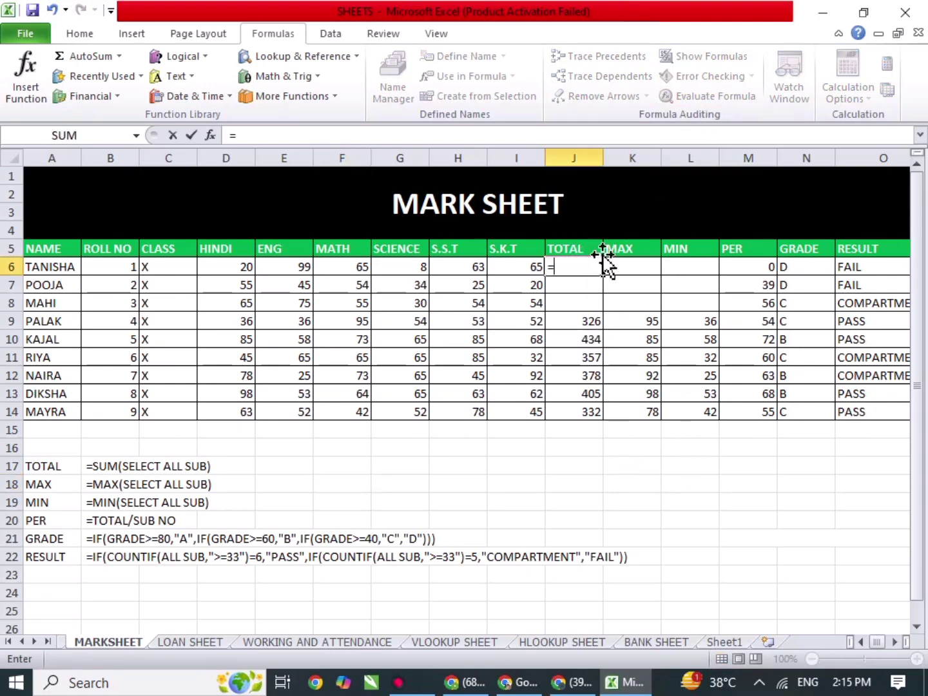
{"action": "type", "text": "su"}
{"action": "left_click", "coordinate": [606, 265]}
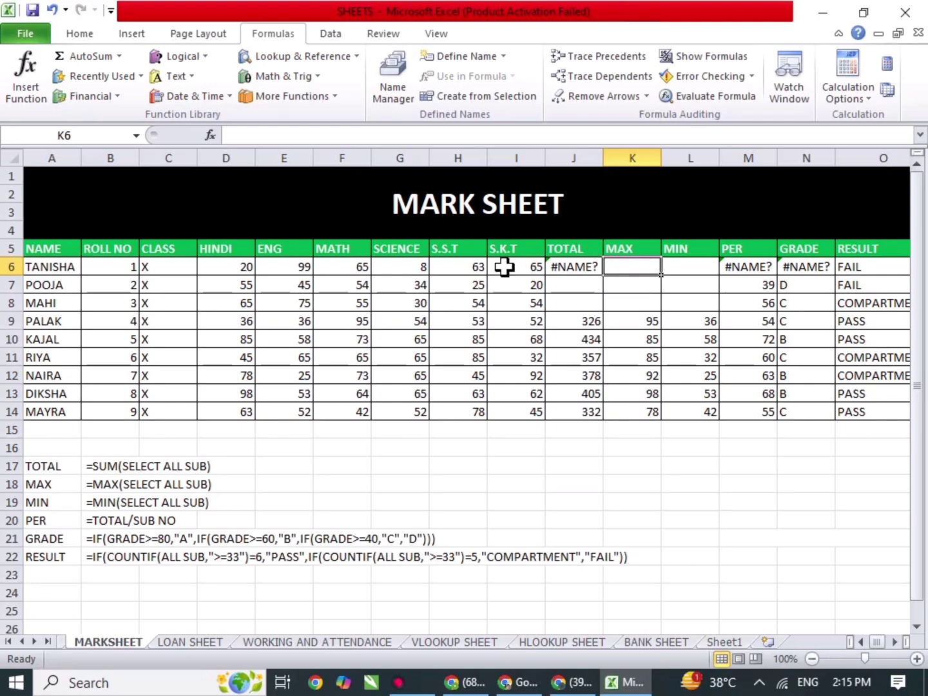
{"action": "double_click", "coordinate": [568, 267]}
{"action": "type", "text": "n"}
{"action": "key", "text": "BackSpace"}
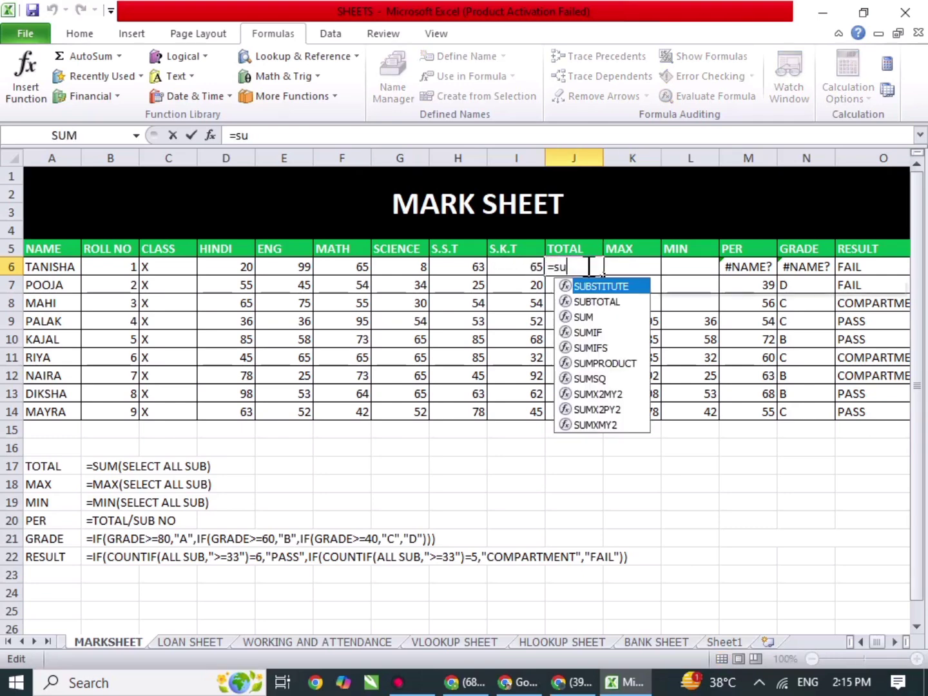
{"action": "type", "text": "m"}
{"action": "key", "text": "Tab"}
{"action": "left_click_drag", "start_coordinate": [230, 269], "coordinate": [493, 266]}
{"action": "key", "text": "Return"}
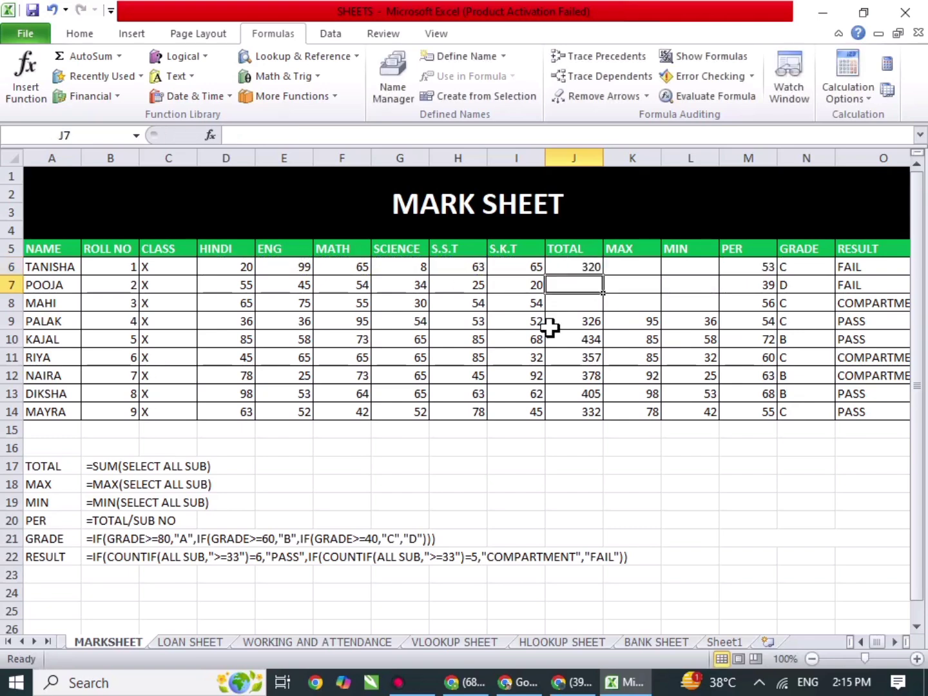
Fill the SUM formula from J6 down through J8
{"action": "left_click", "coordinate": [612, 373]}
{"action": "left_click", "coordinate": [573, 270]}
{"action": "left_click_drag", "start_coordinate": [604, 276], "coordinate": [607, 304]}
{"action": "left_click", "coordinate": [615, 363]}
Enter the deliberately invalid formula =dfhghk in L18
{"action": "left_click", "coordinate": [672, 486]}
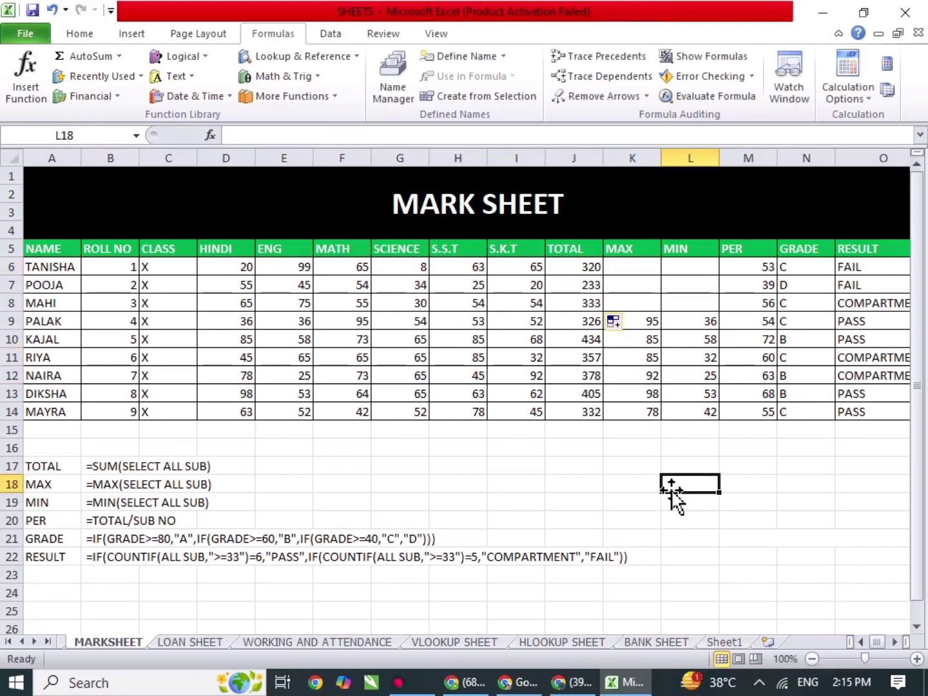
{"action": "type", "text": "=dffhg"}
{"action": "key", "text": "Return"}
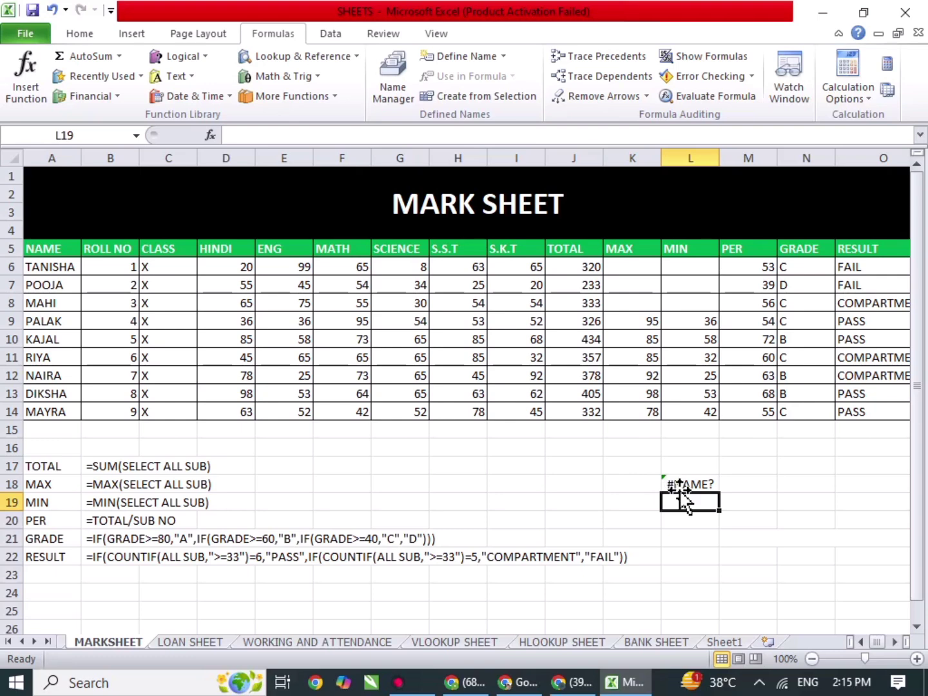
Run Error Checking on L18, ignore its invalid name error, and clear the cell's contents
{"action": "left_click", "coordinate": [677, 485]}
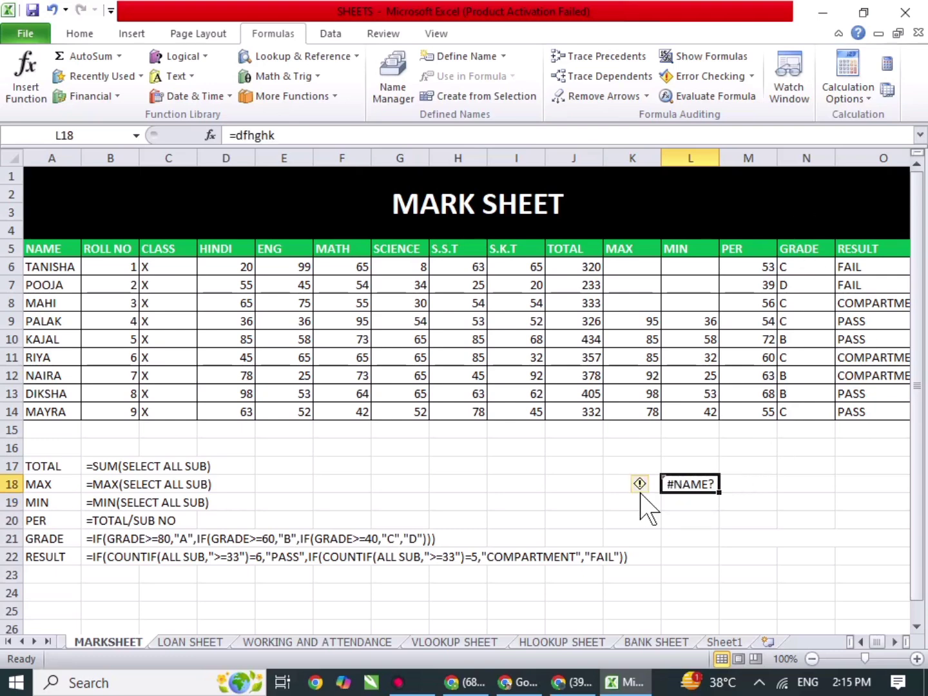
{"action": "mouse_move", "coordinate": [647, 495]}
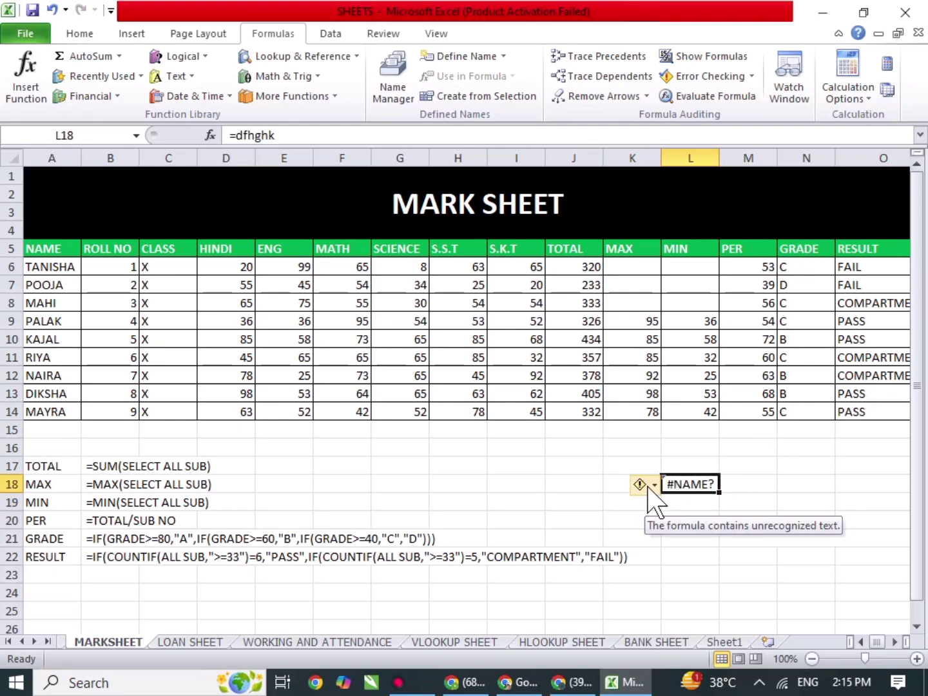
{"action": "left_click", "coordinate": [713, 76]}
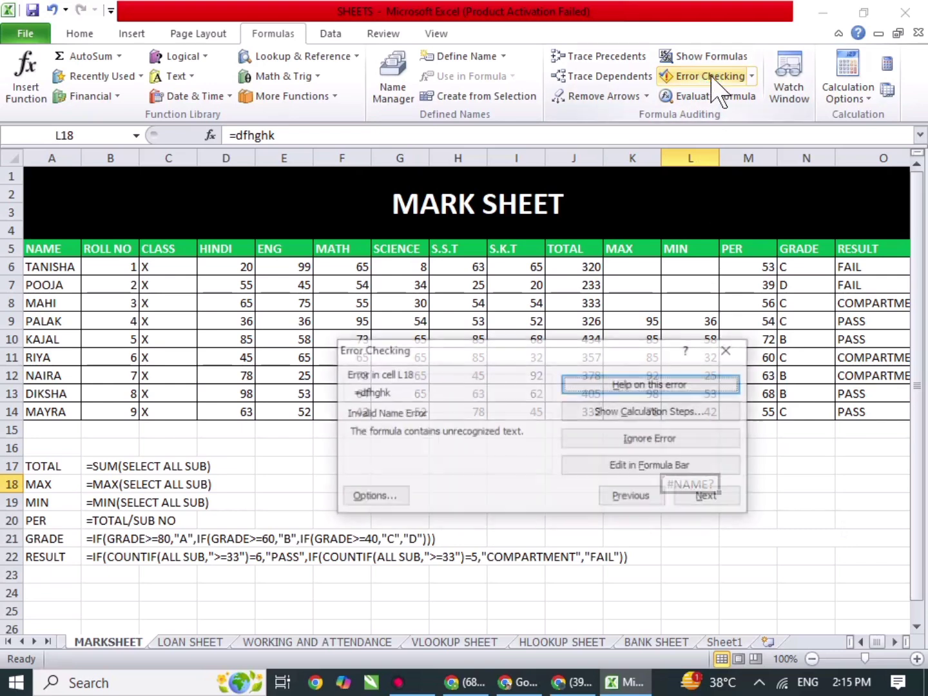
{"action": "left_click", "coordinate": [696, 439]}
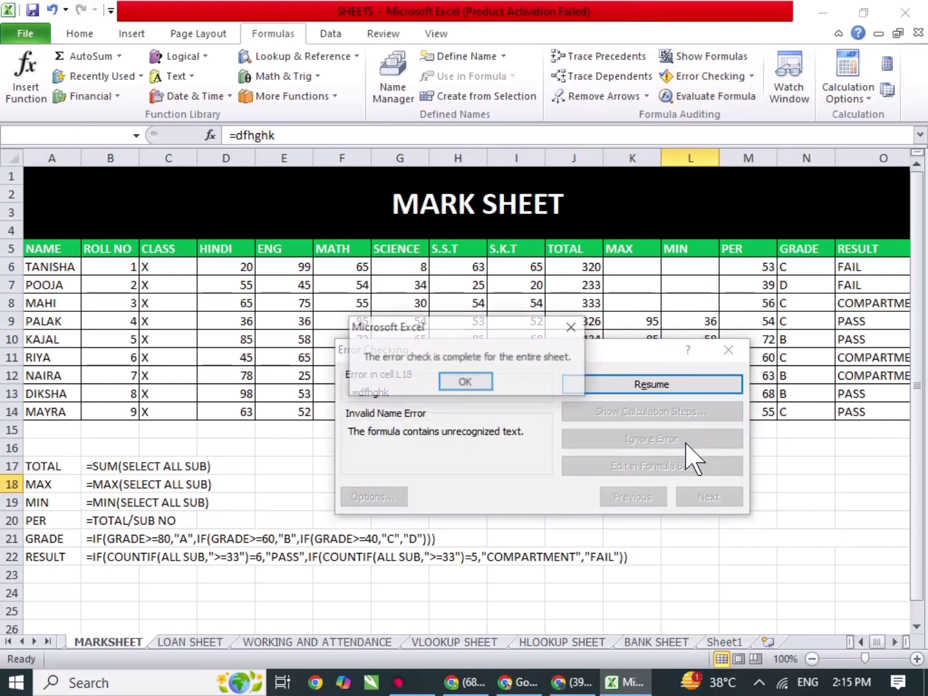
{"action": "left_click", "coordinate": [468, 382]}
{"action": "left_click", "coordinate": [759, 515]}
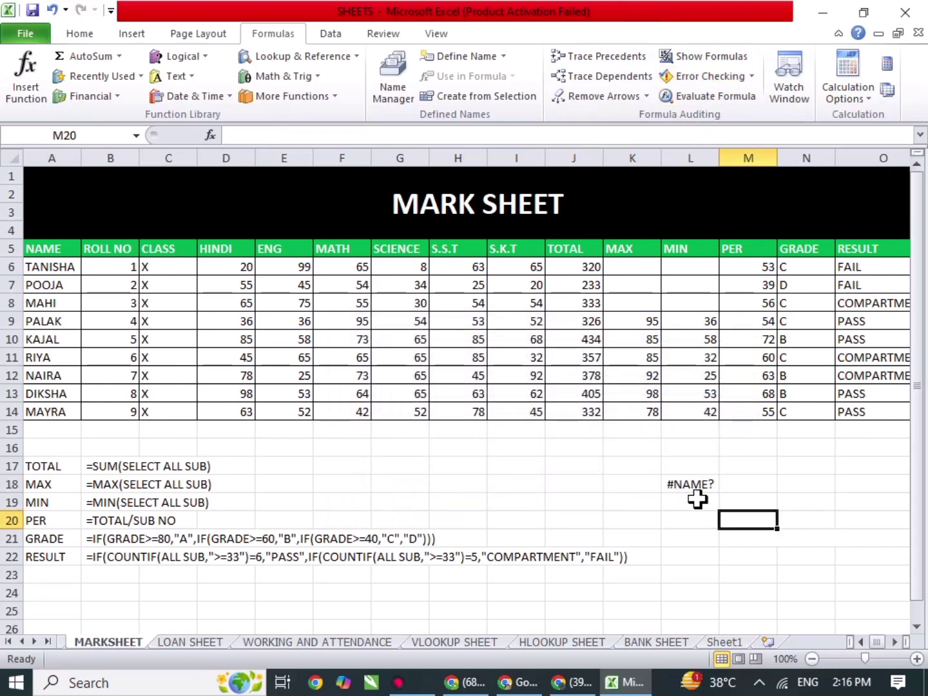
{"action": "left_click", "coordinate": [673, 484]}
{"action": "key", "text": "Delete"}
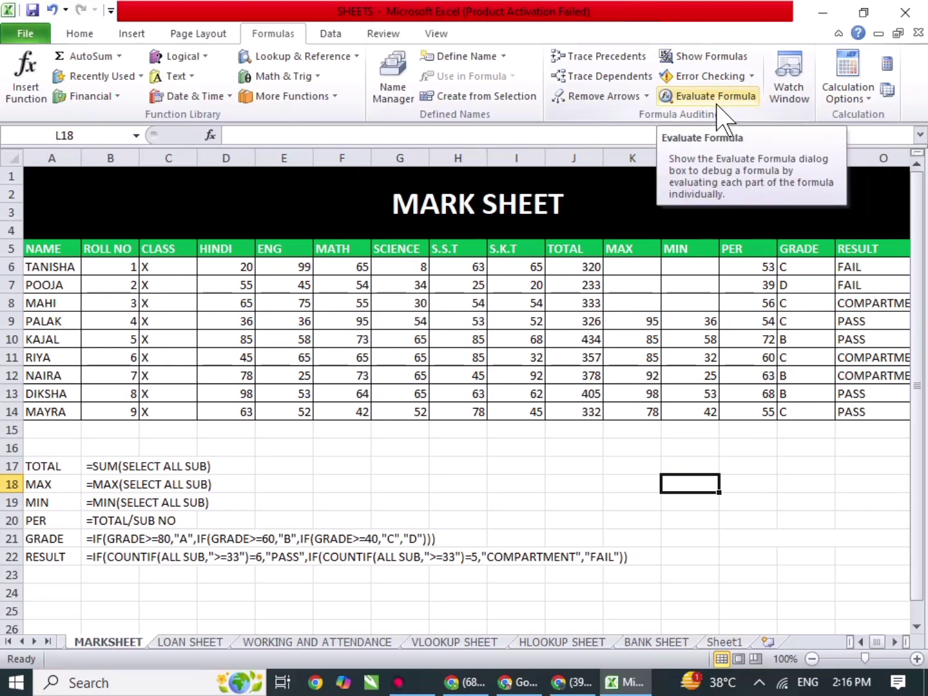
Enter the formula =H11+F9+F12+E10+G7 in K17 to add scattered marks from the table
{"action": "left_click", "coordinate": [621, 470]}
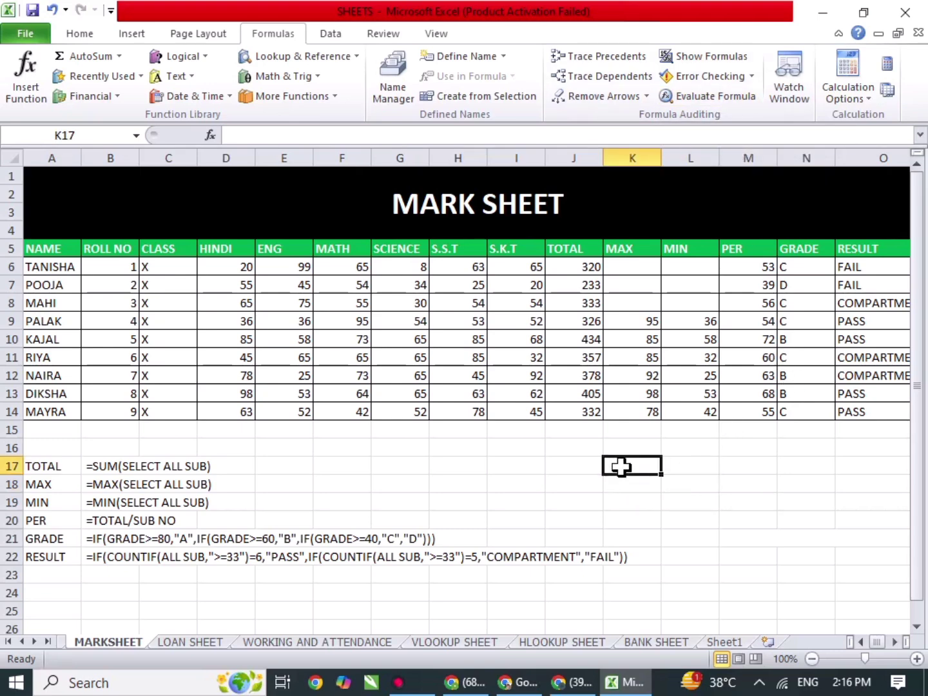
{"action": "type", "text": "="}
{"action": "left_click", "coordinate": [450, 355]}
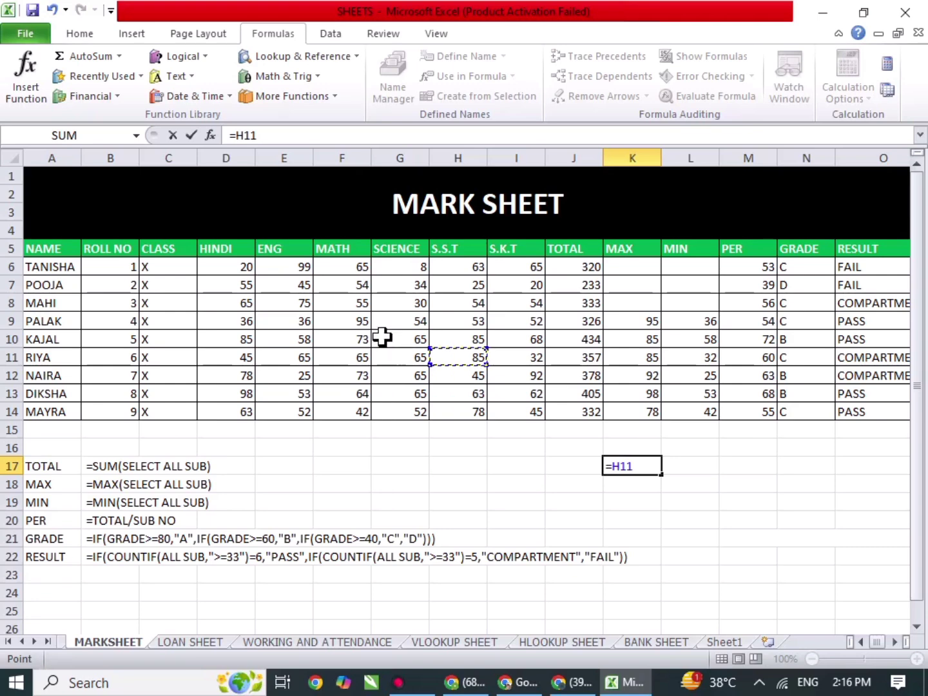
{"action": "type", "text": "+"}
{"action": "left_click", "coordinate": [321, 320]}
{"action": "type", "text": "+"}
{"action": "left_click", "coordinate": [342, 372]}
{"action": "type", "text": "+"}
{"action": "left_click", "coordinate": [294, 338]}
{"action": "type", "text": "+"}
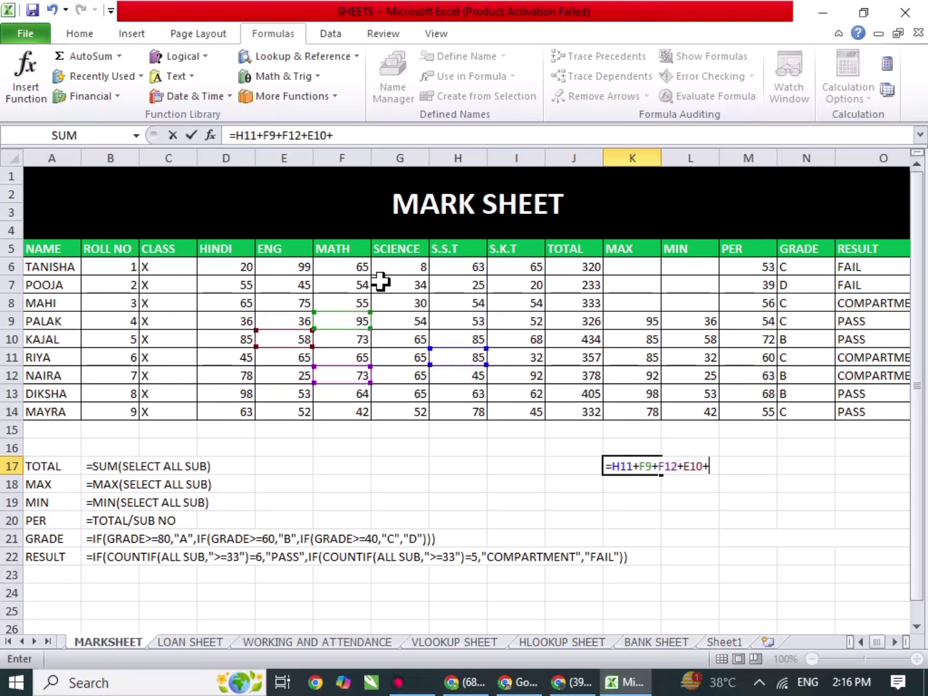
{"action": "left_click", "coordinate": [382, 281]}
{"action": "key", "text": "Return"}
Evaluate the formula in K17 one part at a time through to its final result
{"action": "left_click", "coordinate": [640, 462]}
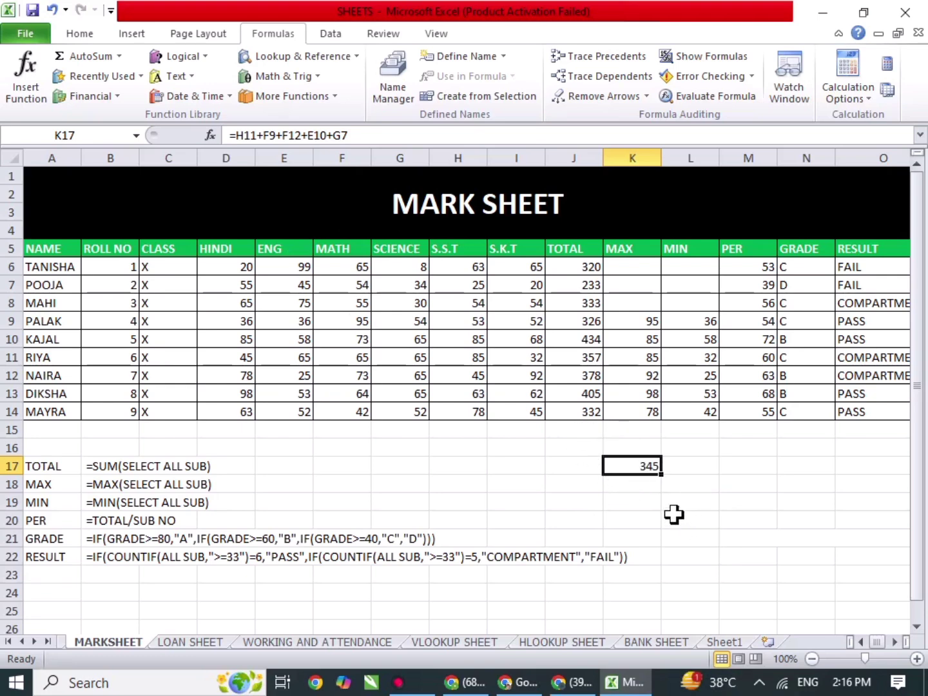
{"action": "left_click", "coordinate": [721, 102]}
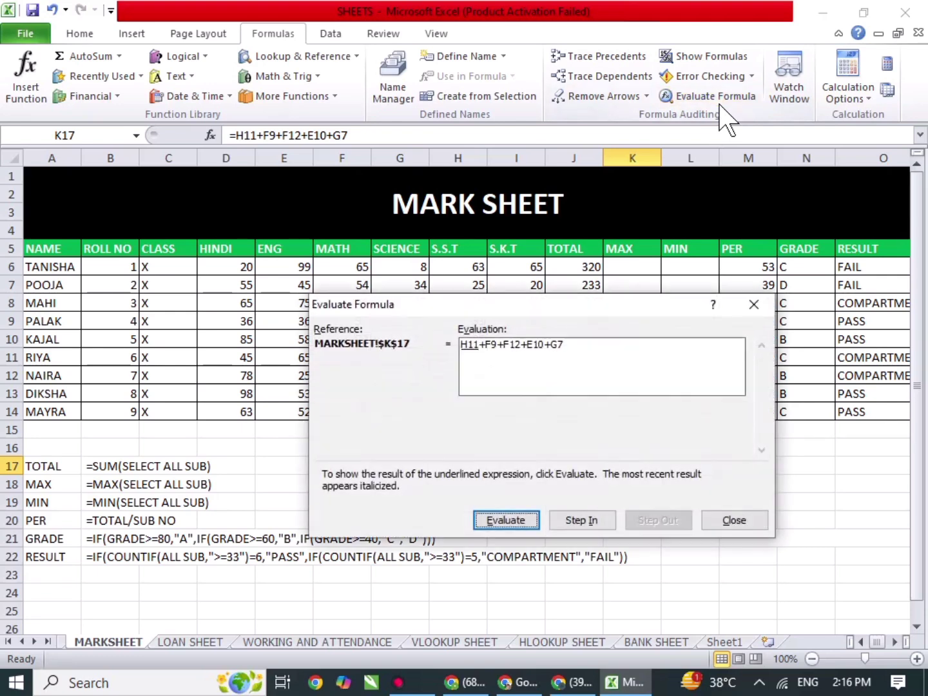
{"action": "left_click_drag", "start_coordinate": [614, 305], "coordinate": [384, 275]}
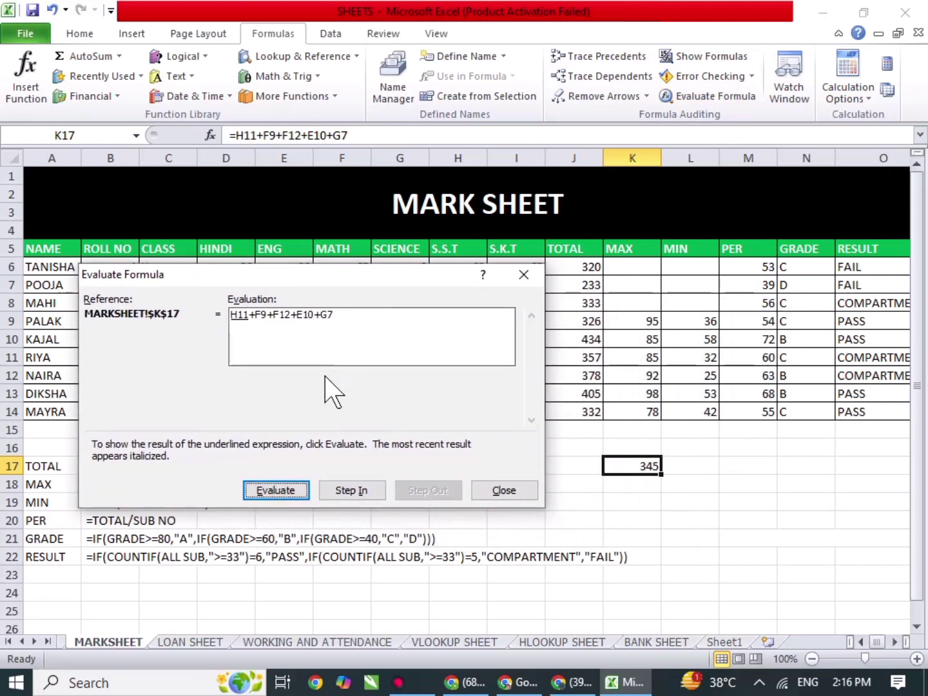
{"action": "left_click", "coordinate": [290, 495]}
{"action": "left_click", "coordinate": [294, 493]}
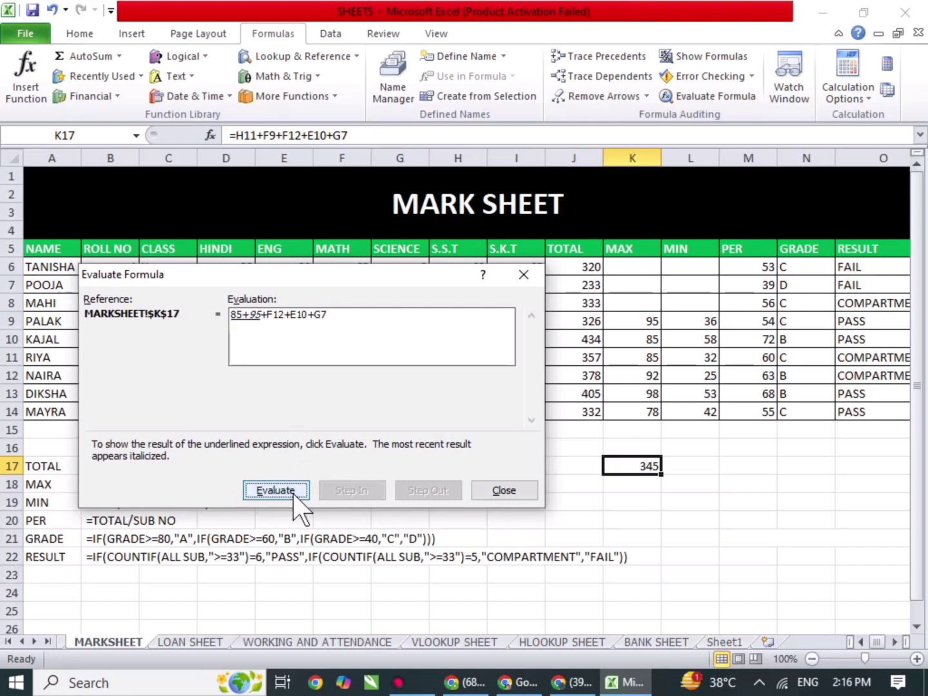
{"action": "left_click", "coordinate": [290, 493]}
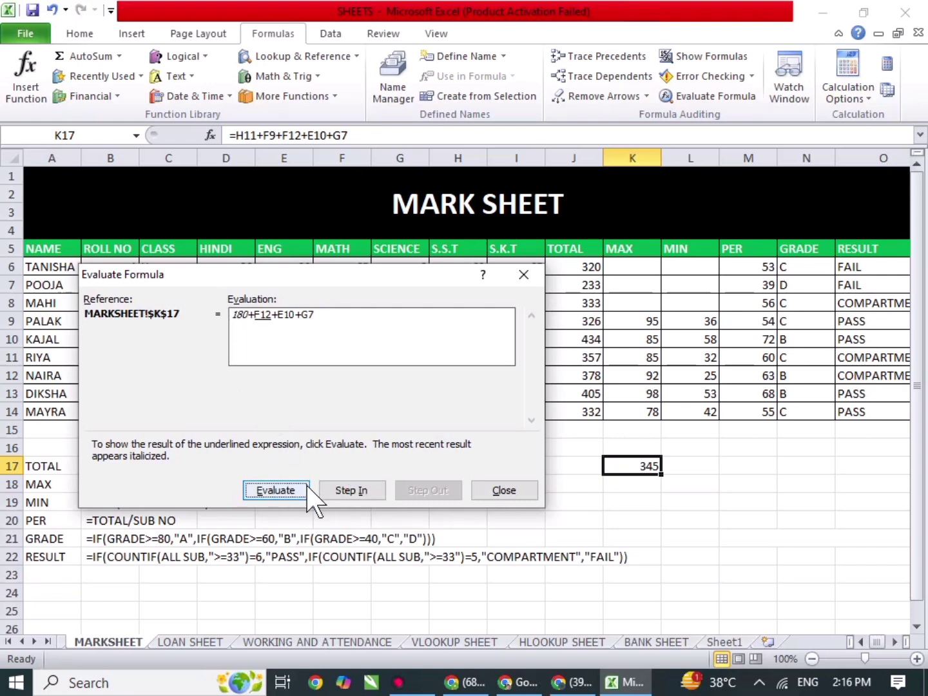
{"action": "left_click", "coordinate": [307, 488]}
{"action": "left_click", "coordinate": [308, 493]}
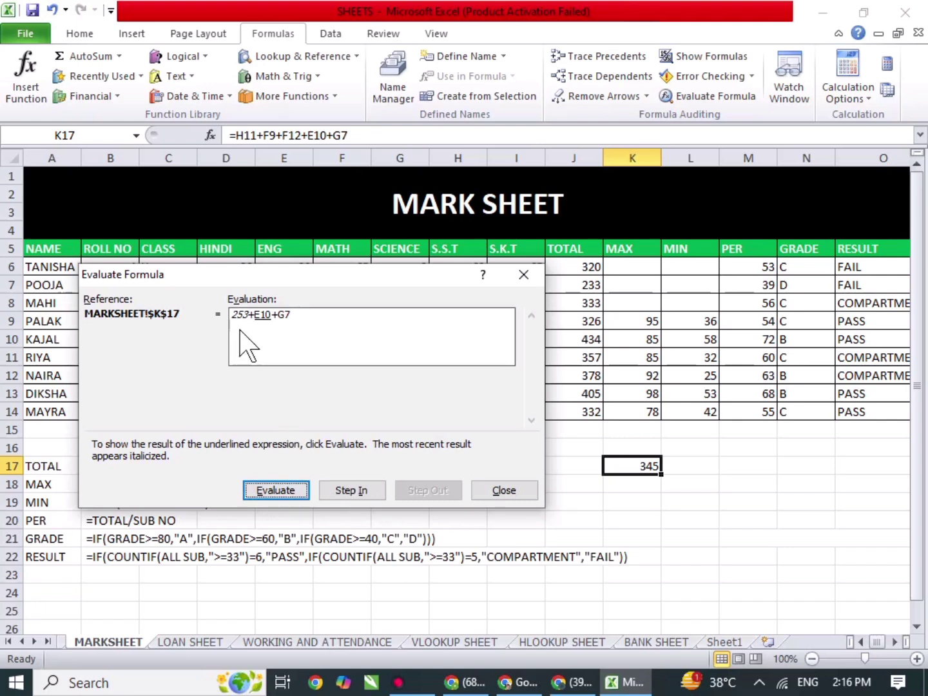
{"action": "left_click", "coordinate": [296, 489]}
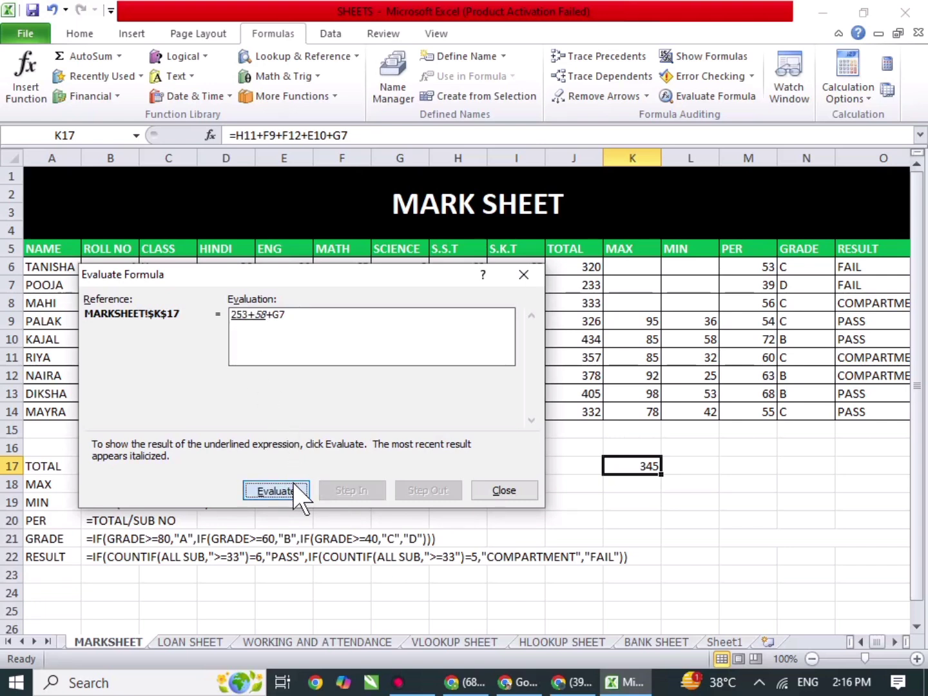
{"action": "left_click", "coordinate": [298, 491]}
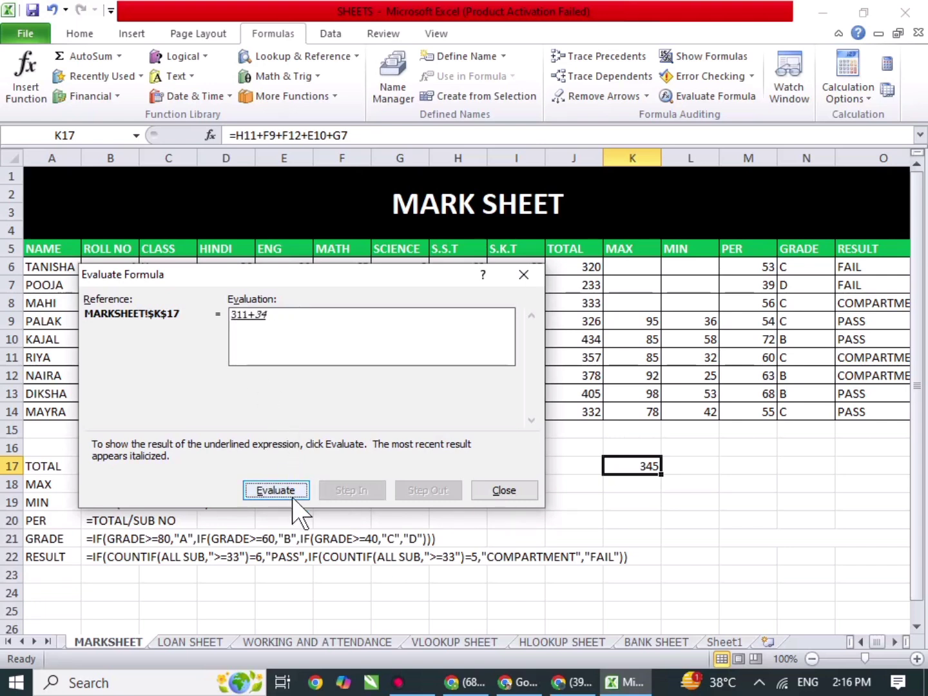
{"action": "left_click", "coordinate": [297, 491]}
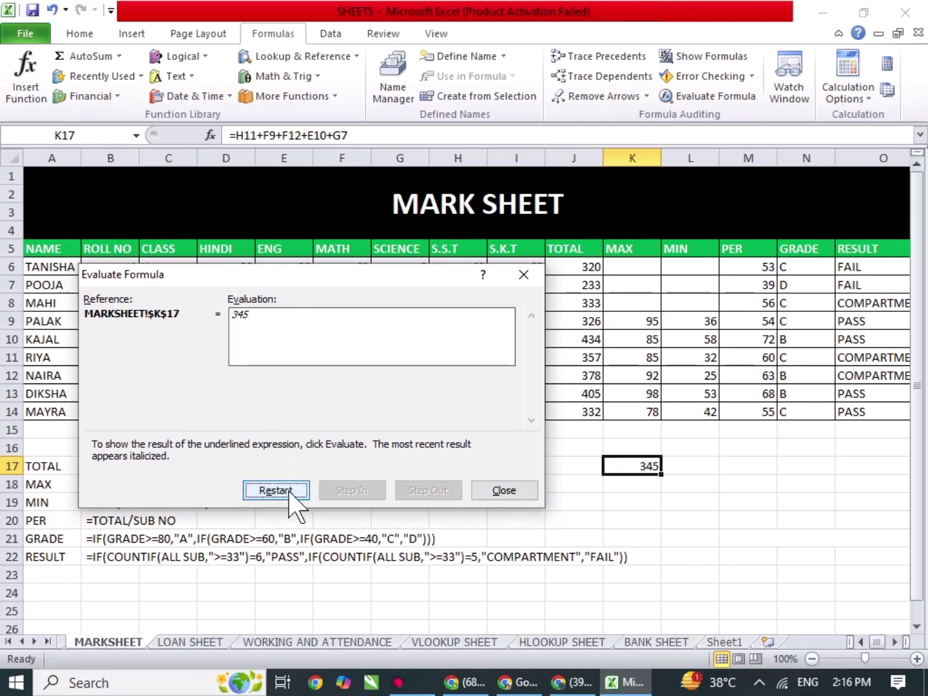
{"action": "left_click", "coordinate": [500, 490]}
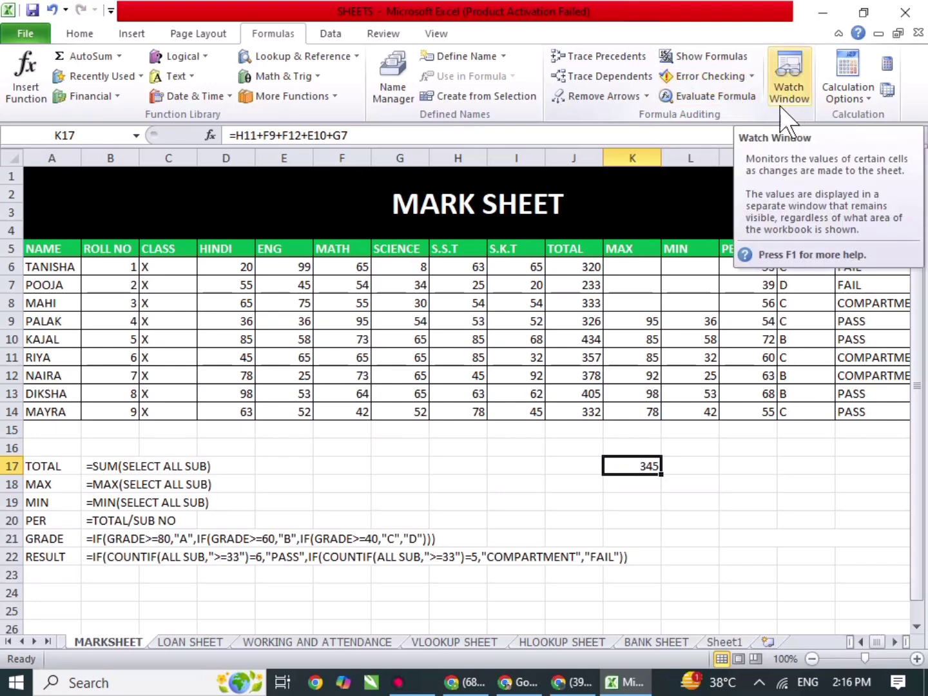
Add the whole mark sheet table, A1:O14, to the Watch Window
{"action": "left_click", "coordinate": [528, 360]}
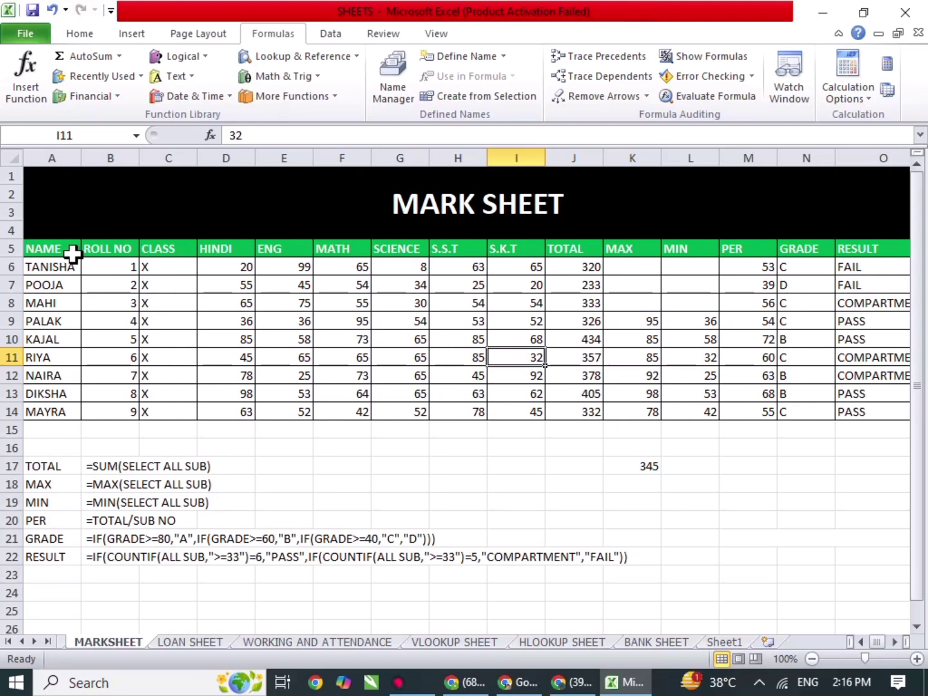
{"action": "left_click_drag", "start_coordinate": [99, 210], "coordinate": [190, 414]}
{"action": "left_click", "coordinate": [794, 89]}
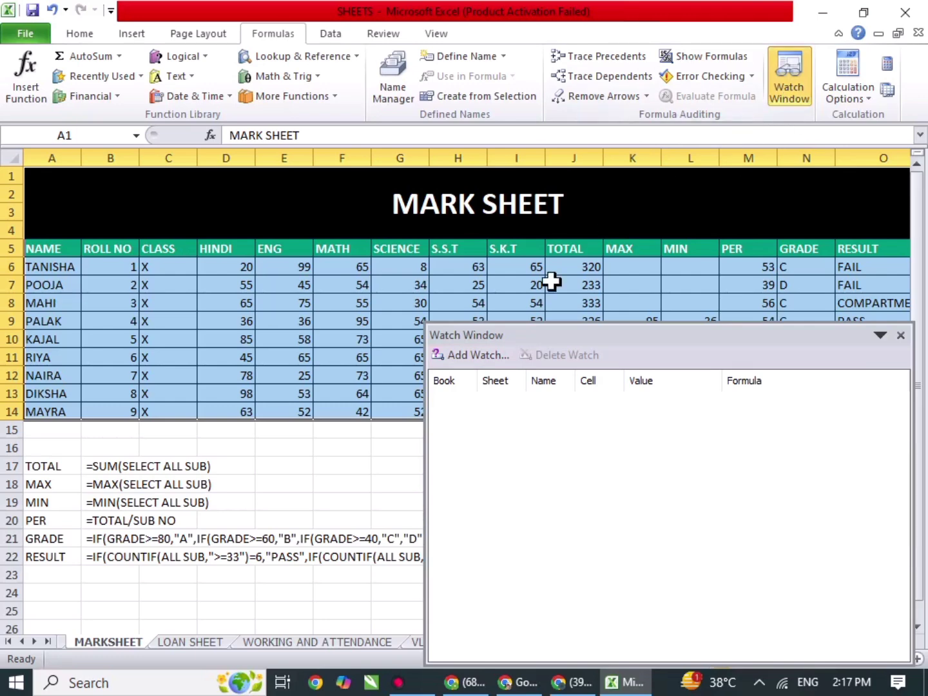
{"action": "left_click", "coordinate": [469, 355]}
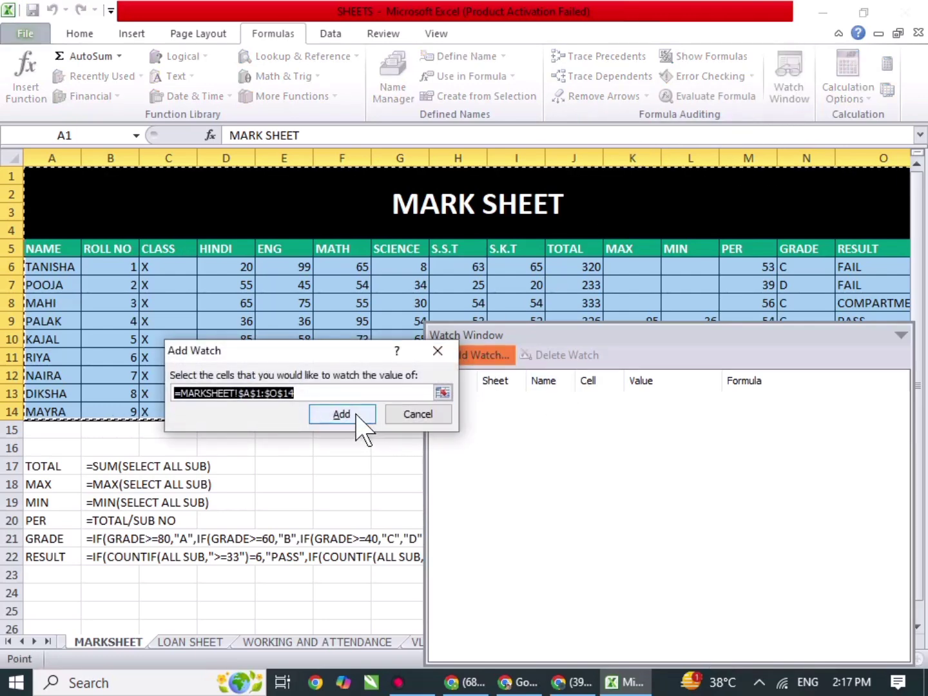
{"action": "left_click", "coordinate": [361, 416]}
{"action": "left_click", "coordinate": [429, 389]}
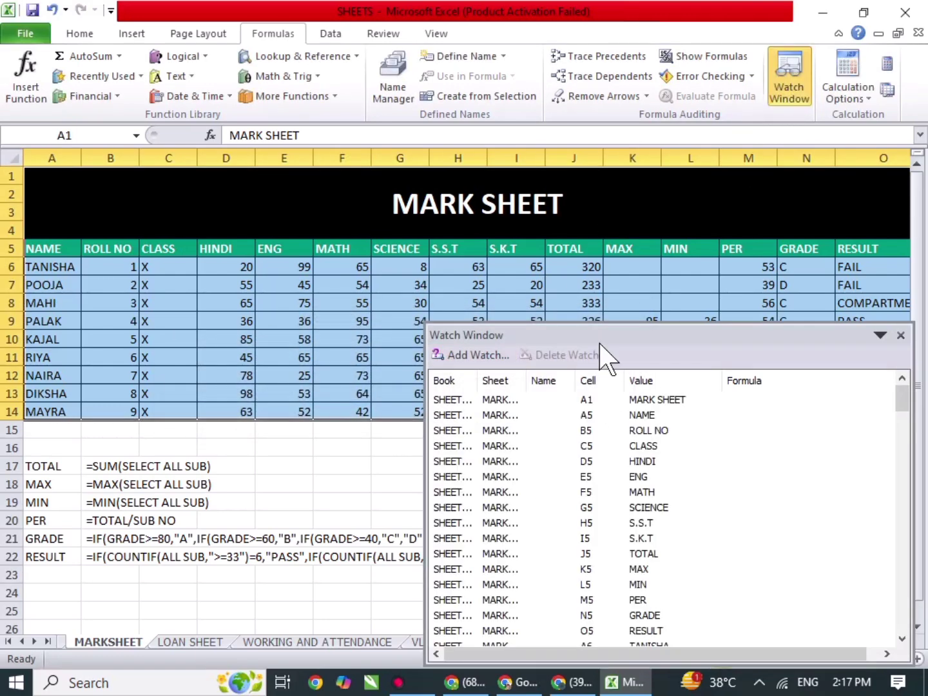
Enlarge the Watch Window, look through the watched cells' values and formulas down to row 14, and close it
{"action": "left_click_drag", "start_coordinate": [589, 330], "coordinate": [241, 187]}
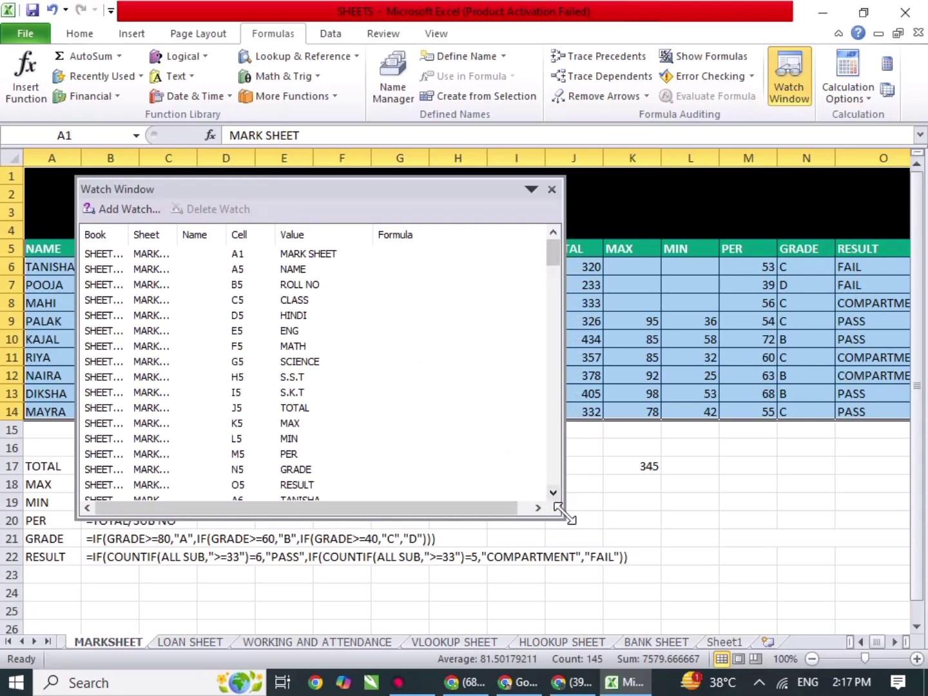
{"action": "left_click_drag", "start_coordinate": [558, 512], "coordinate": [708, 648]}
{"action": "left_click_drag", "start_coordinate": [467, 188], "coordinate": [395, 154]}
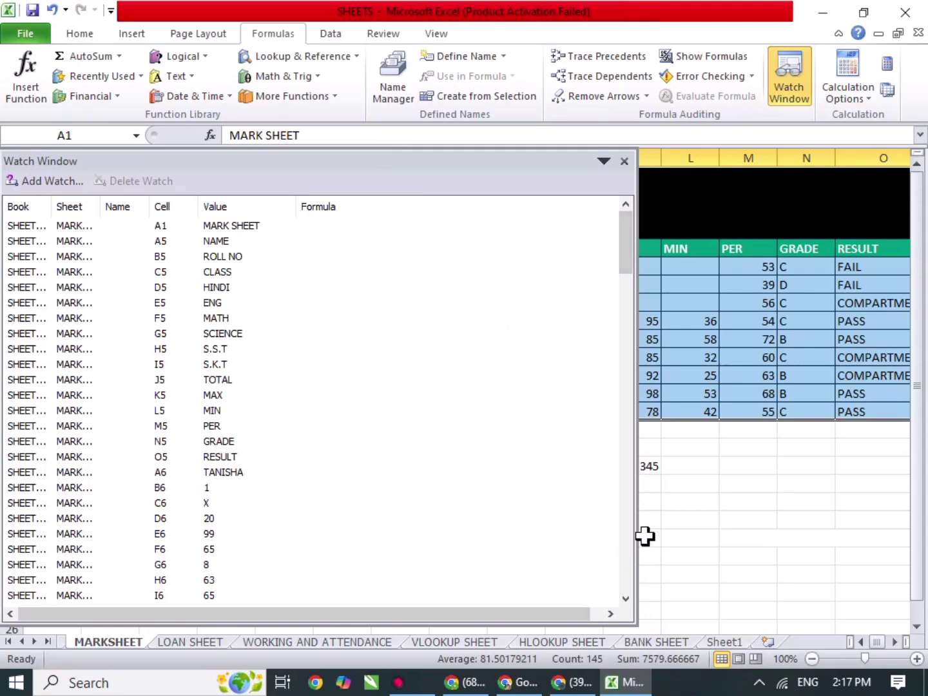
{"action": "left_click", "coordinate": [385, 348]}
{"action": "scroll", "coordinate": [366, 348], "scroll_direction": "down", "scroll_amount": 1}
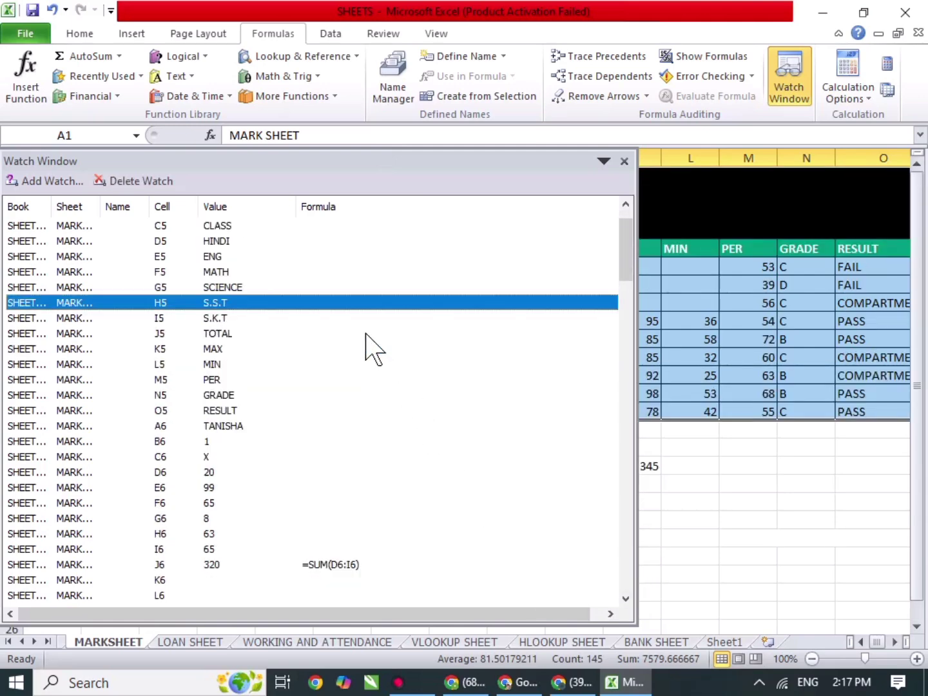
{"action": "scroll", "coordinate": [366, 349], "scroll_direction": "up", "scroll_amount": 1}
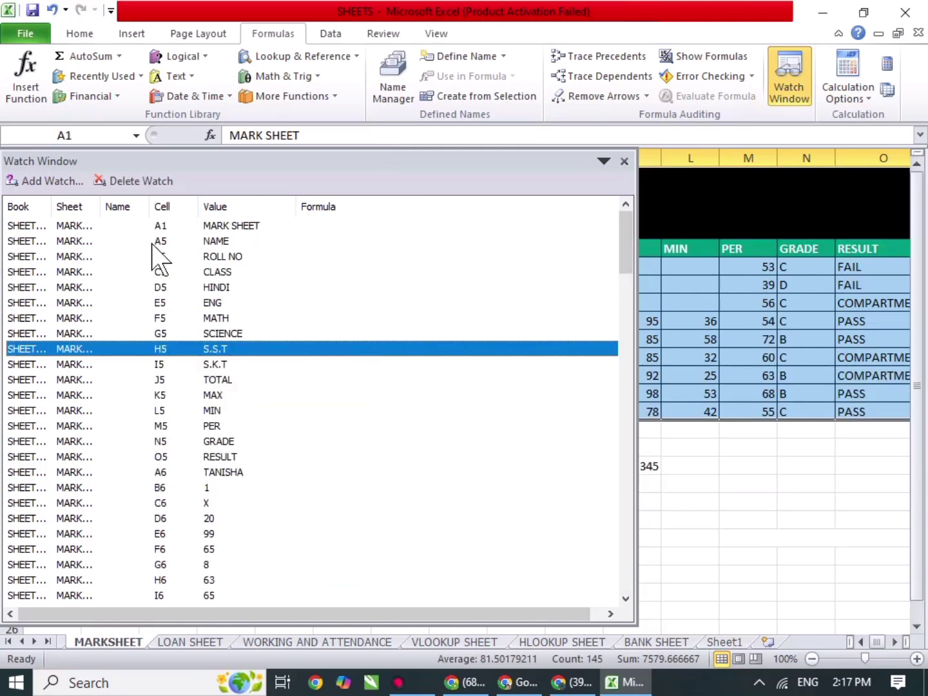
{"action": "scroll", "coordinate": [219, 490], "scroll_direction": "down", "scroll_amount": 3}
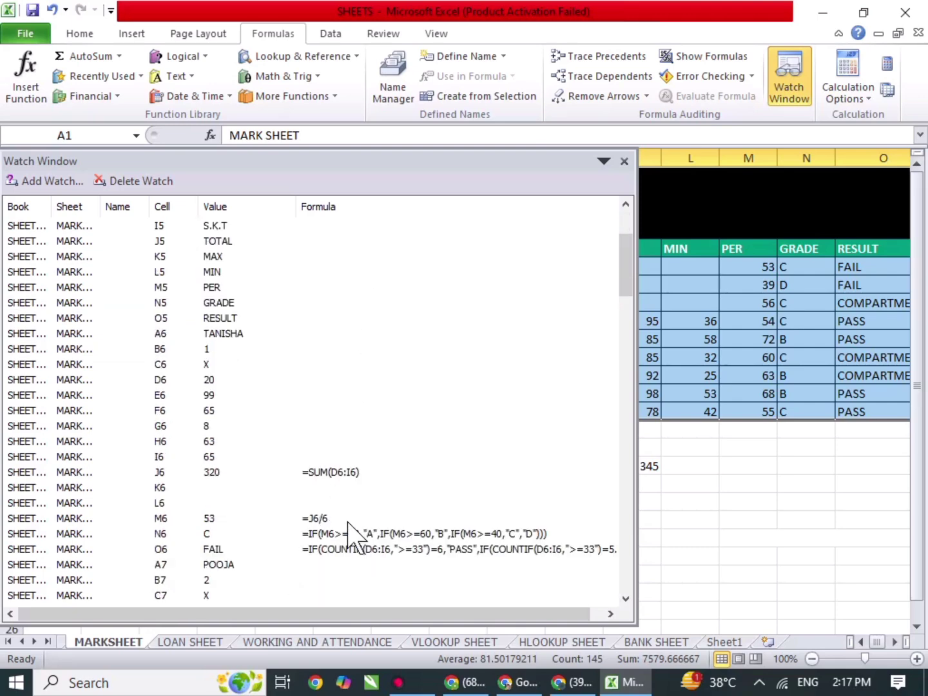
{"action": "scroll", "coordinate": [348, 499], "scroll_direction": "down", "scroll_amount": 2}
{"action": "scroll", "coordinate": [348, 399], "scroll_direction": "down", "scroll_amount": 14}
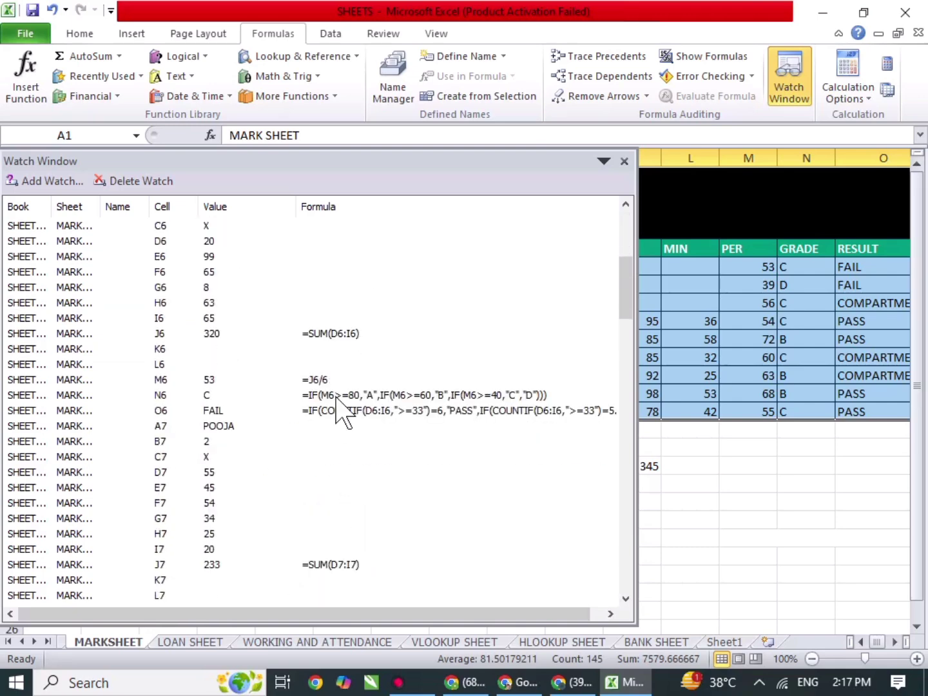
{"action": "scroll", "coordinate": [380, 379], "scroll_direction": "down", "scroll_amount": 11}
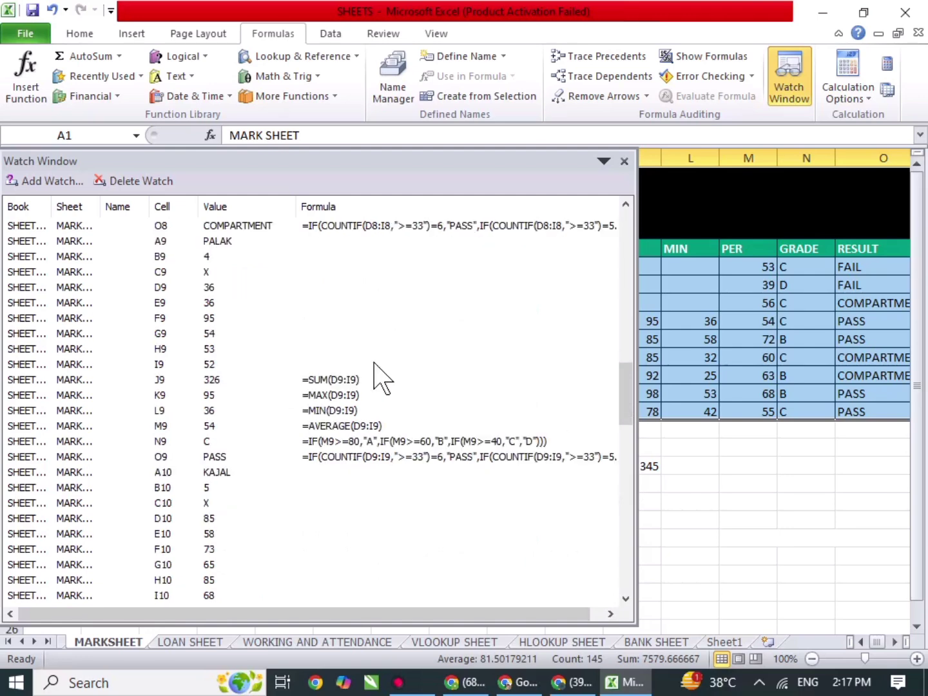
{"action": "scroll", "coordinate": [374, 379], "scroll_direction": "down", "scroll_amount": 12}
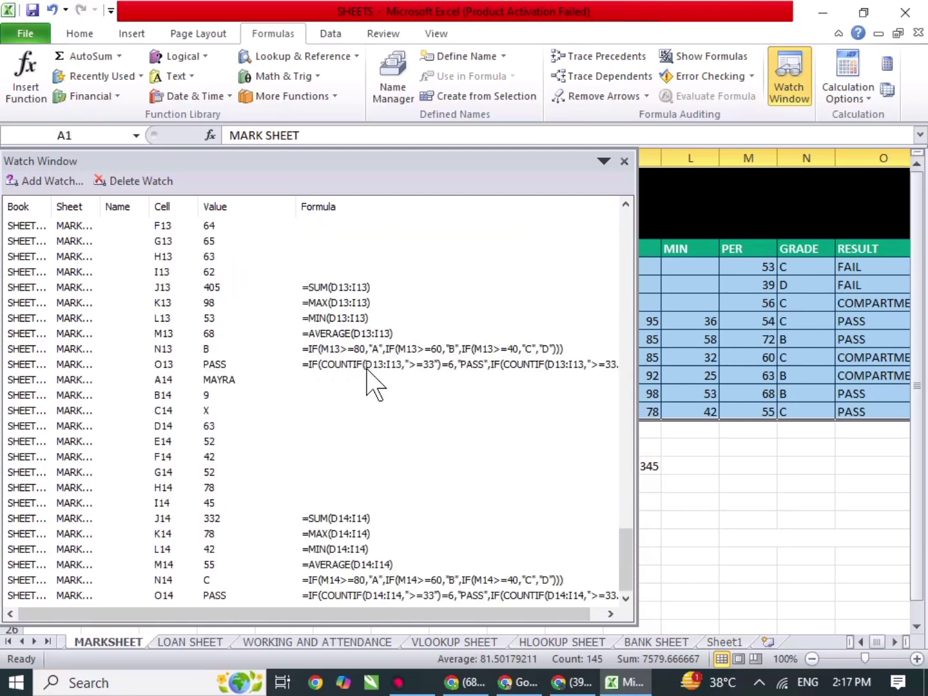
{"action": "left_click", "coordinate": [623, 161]}
{"action": "left_click", "coordinate": [677, 379]}
{"action": "left_click", "coordinate": [714, 496]}
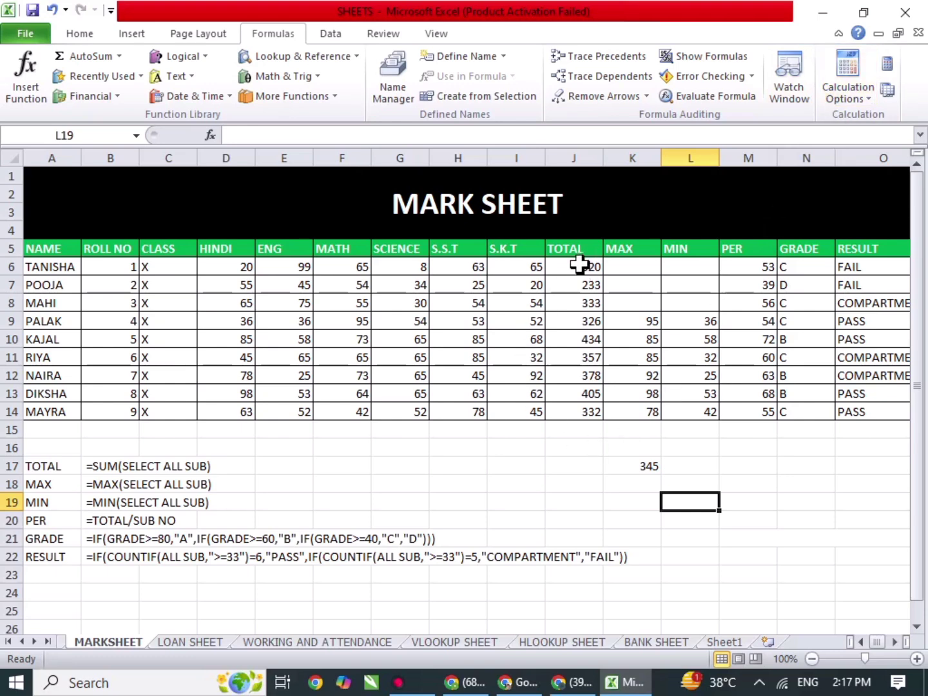
Check the total formula in J6 and set the first student's MATH mark in F6 to 565
{"action": "left_click_drag", "start_coordinate": [576, 262], "coordinate": [522, 339]}
{"action": "left_click", "coordinate": [548, 408]}
{"action": "left_click", "coordinate": [585, 265]}
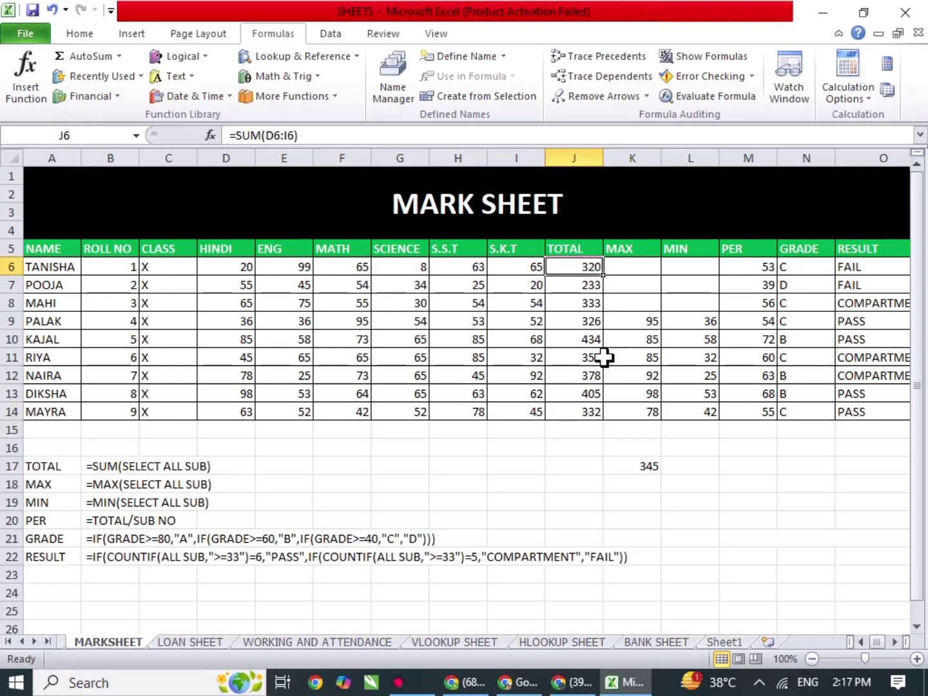
{"action": "left_click", "coordinate": [323, 261]}
{"action": "type", "text": "565"}
{"action": "key", "text": "Return"}
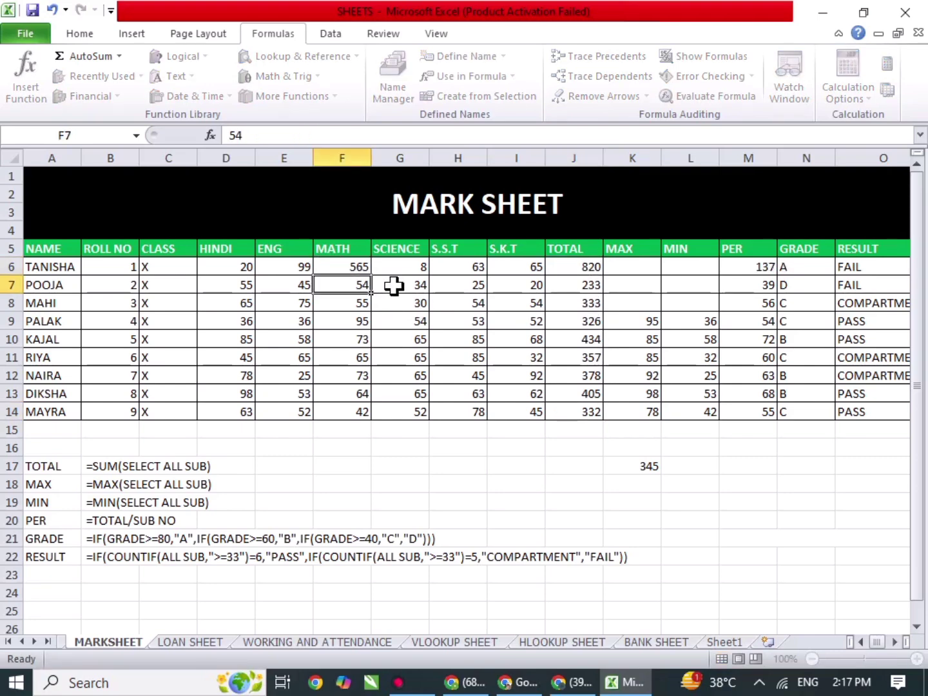
Set the first student's MATH mark in F6 to 5
{"action": "left_click", "coordinate": [407, 272]}
{"action": "left_click", "coordinate": [352, 267]}
{"action": "type", "text": "5"}
{"action": "key", "text": "Return"}
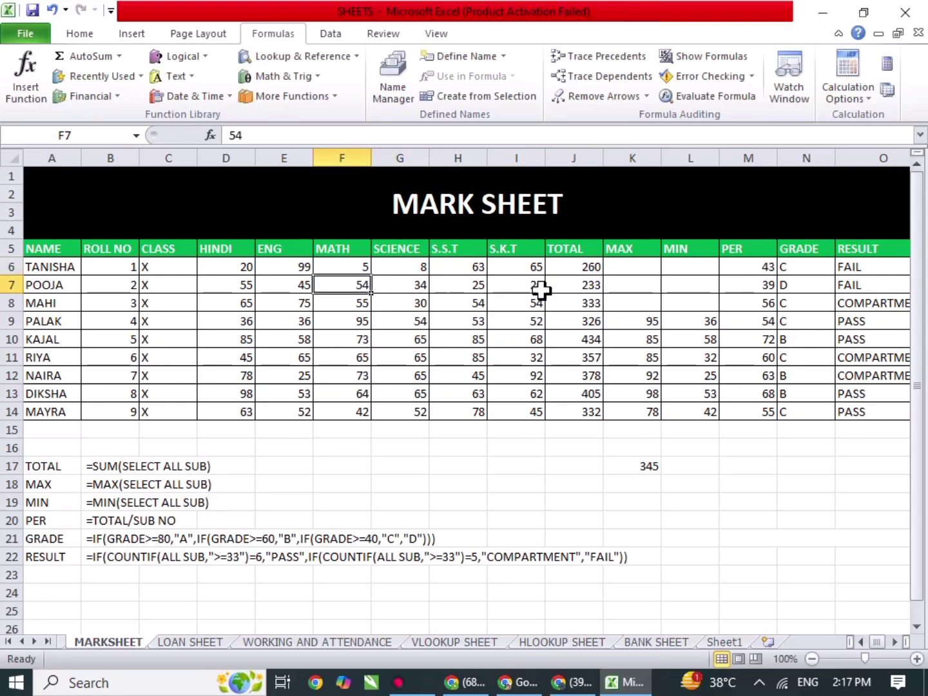
Check the first student's total formula in J6 and switch the workbook's calculation mode to Manual
{"action": "left_click", "coordinate": [585, 263]}
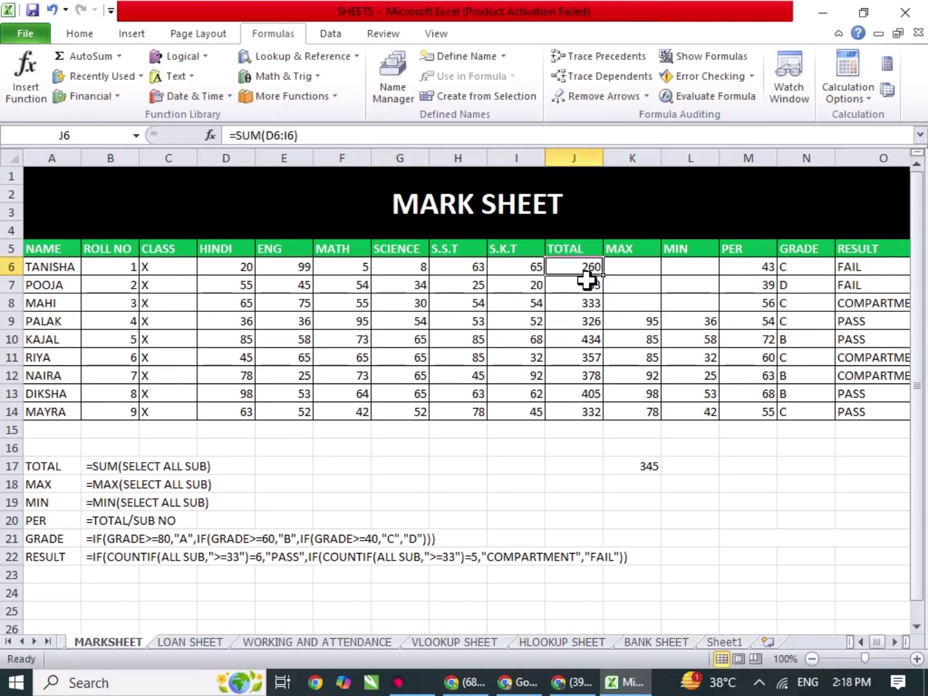
{"action": "left_click", "coordinate": [847, 97]}
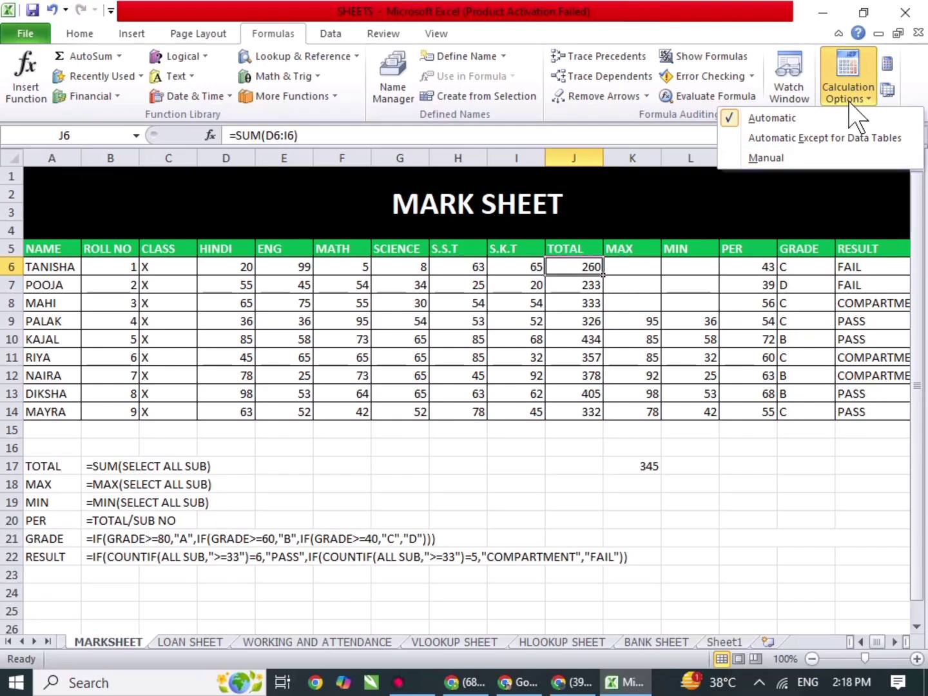
{"action": "left_click", "coordinate": [813, 157]}
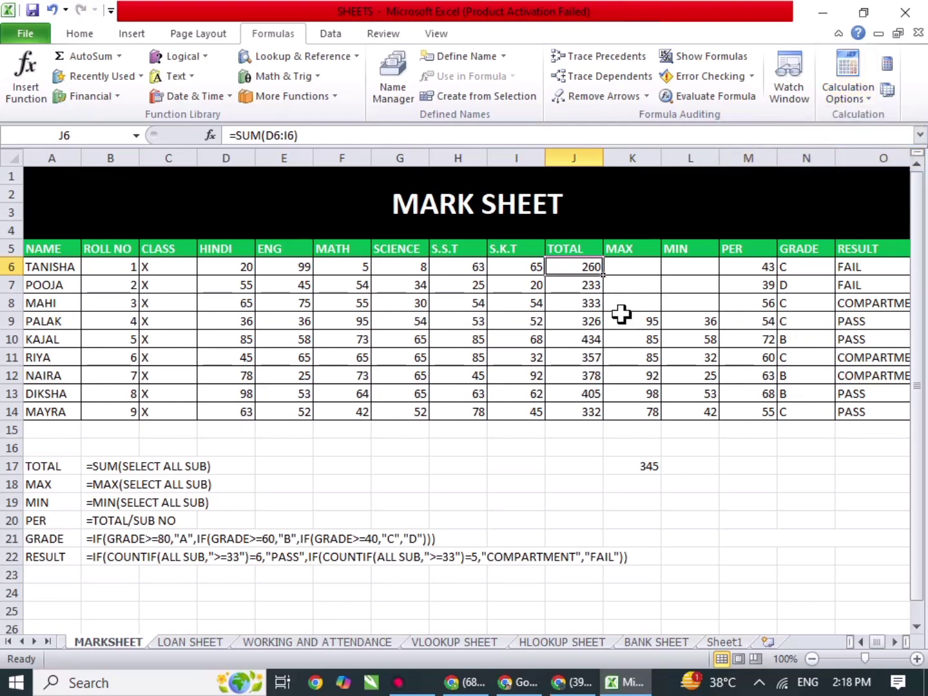
Set the first student's marks to 54 for MATH in F6, 5 for SCIENCE in G6 and 45 for S.S.T in H6
{"action": "left_click", "coordinate": [361, 271]}
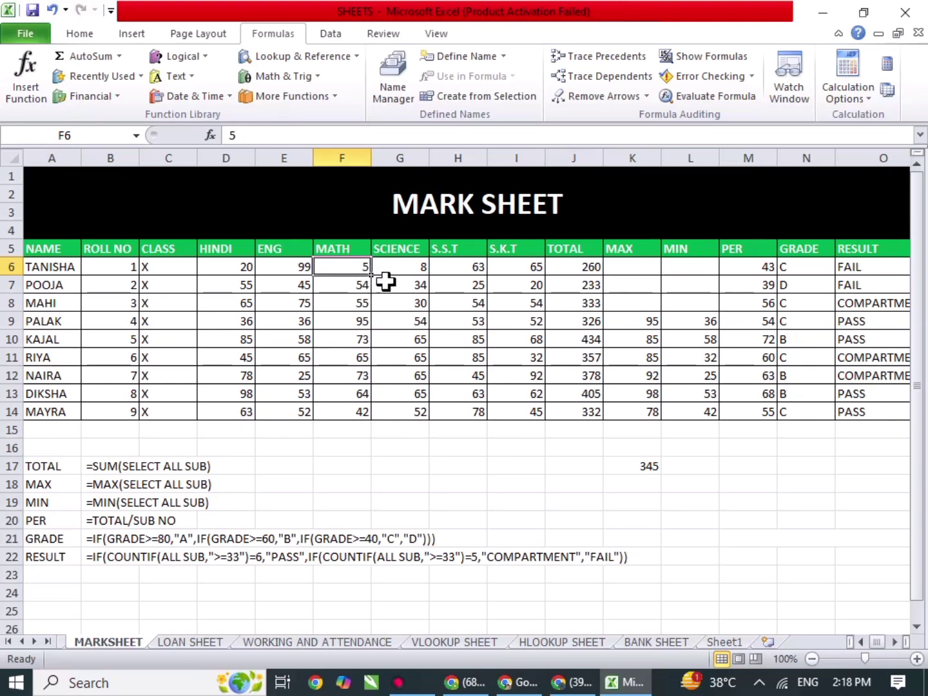
{"action": "type", "text": "54"}
{"action": "left_click", "coordinate": [406, 279]}
{"action": "left_click", "coordinate": [410, 269]}
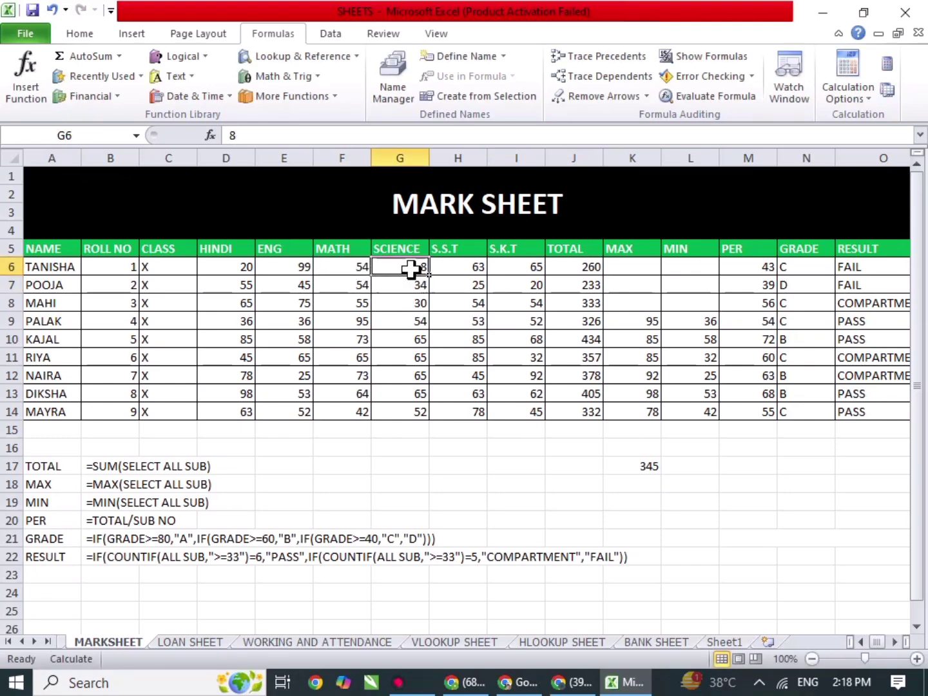
{"action": "type", "text": "5"}
{"action": "left_click", "coordinate": [476, 265]}
{"action": "type", "text": "45"}
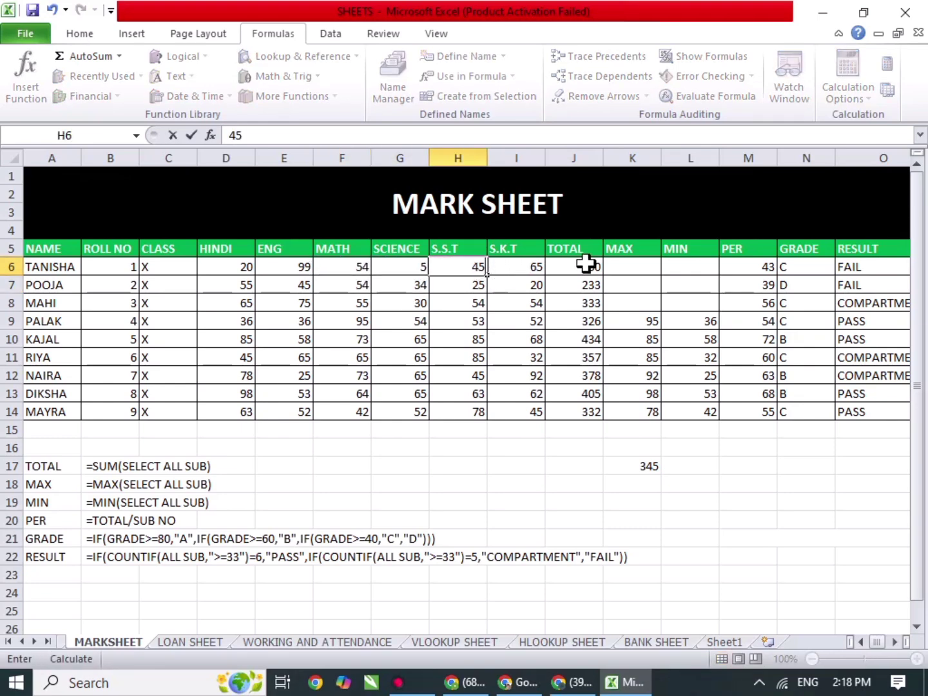
{"action": "left_click", "coordinate": [523, 266]}
Set the first student's SCIENCE mark in G6 to 45 and HINDI mark in D6 to 58
{"action": "left_click", "coordinate": [408, 270]}
{"action": "type", "text": "45"}
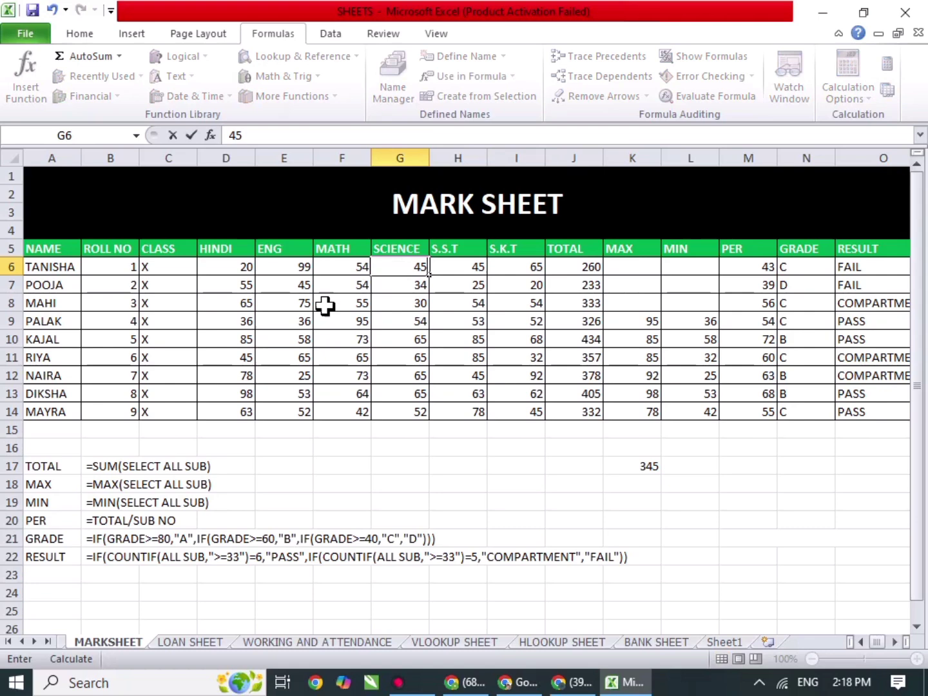
{"action": "left_click", "coordinate": [235, 269]}
{"action": "type", "text": "58"}
{"action": "left_click", "coordinate": [279, 272]}
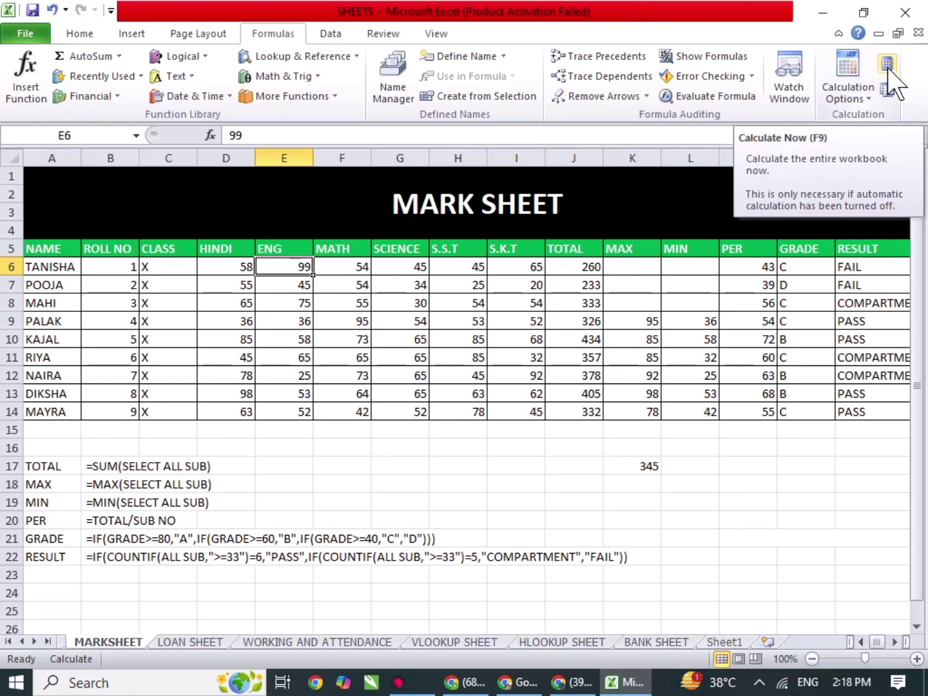
Check the selected calculation option, recalculate the entire workbook with Calculate Now, and inspect the first student's total in J6
{"action": "left_click", "coordinate": [863, 96]}
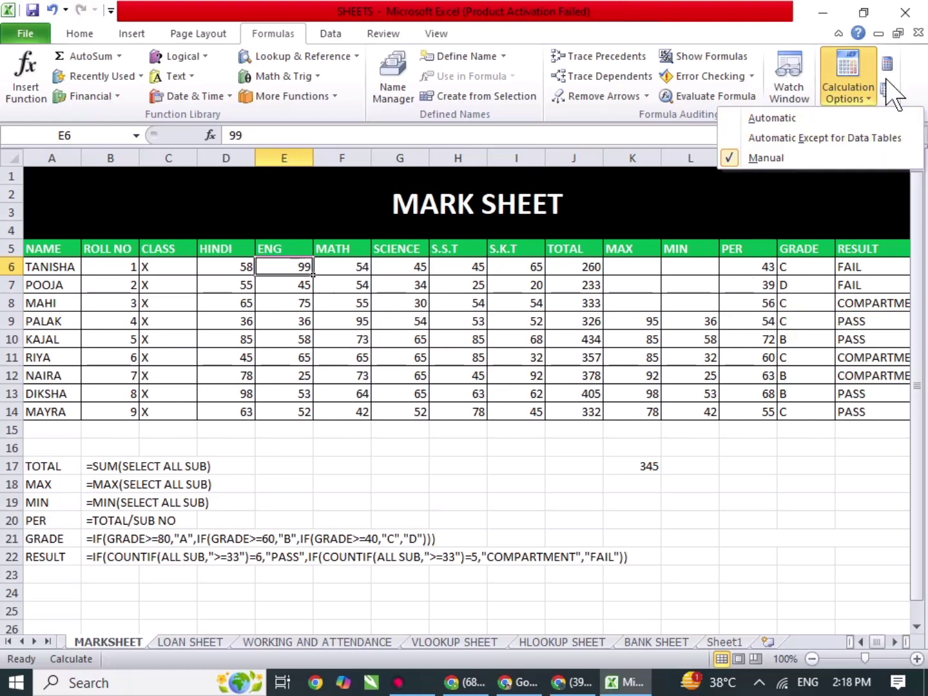
{"action": "left_click", "coordinate": [703, 352]}
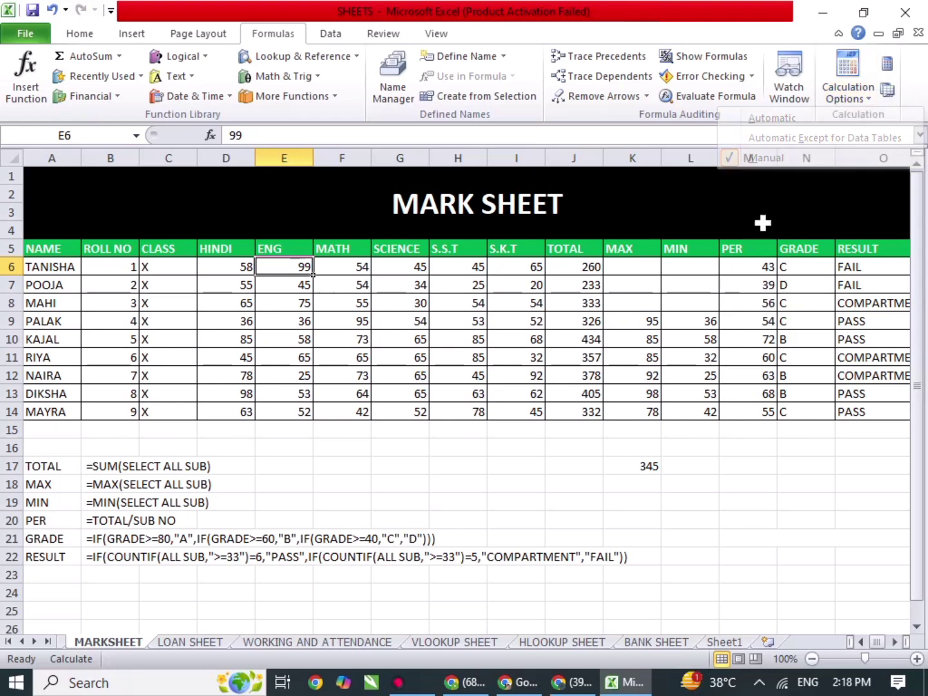
{"action": "left_click", "coordinate": [887, 64]}
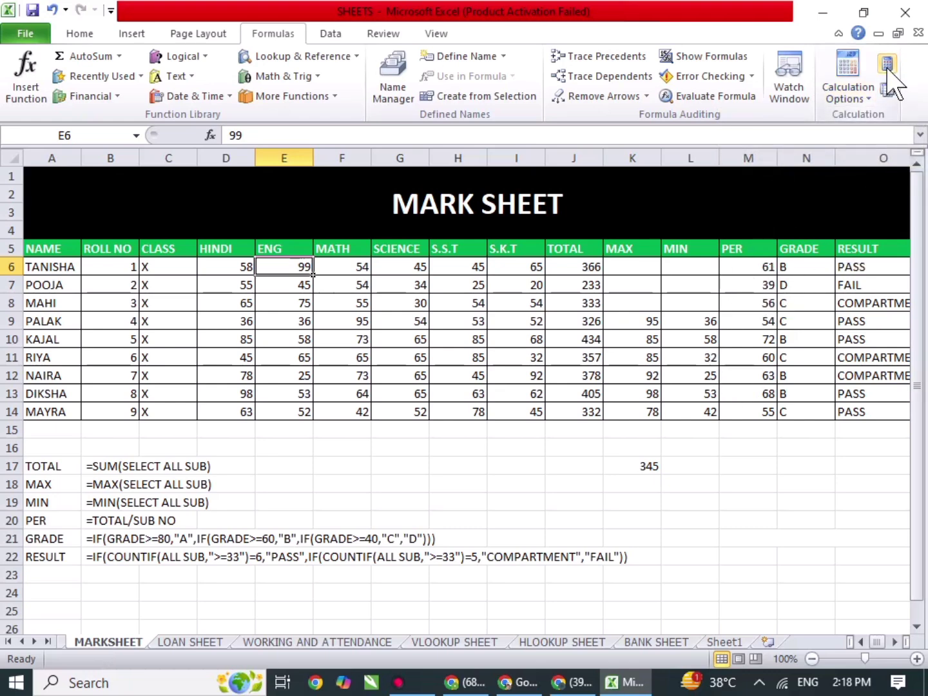
{"action": "left_click", "coordinate": [599, 266]}
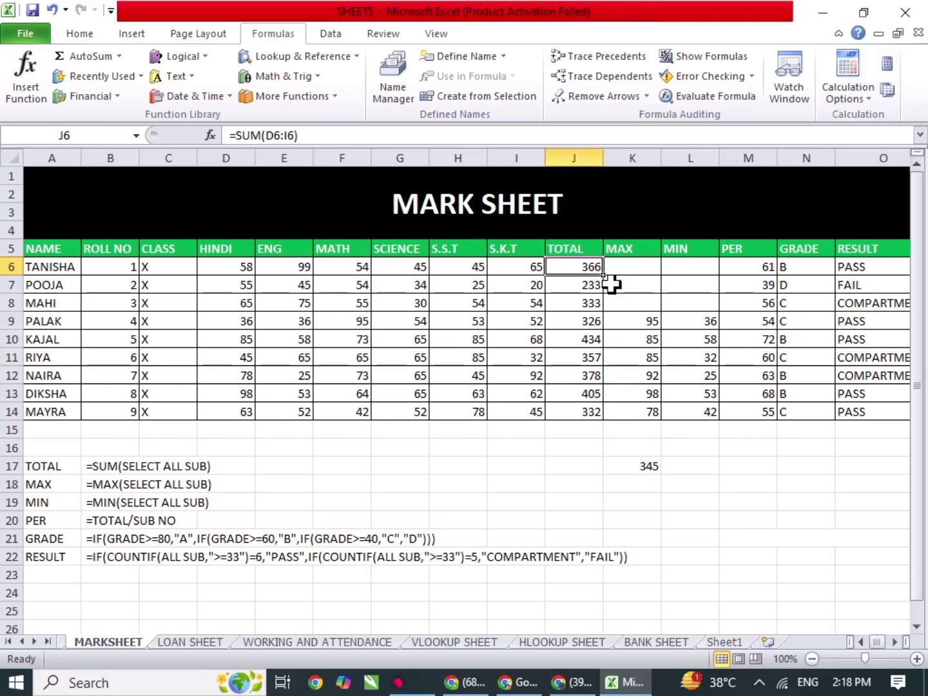